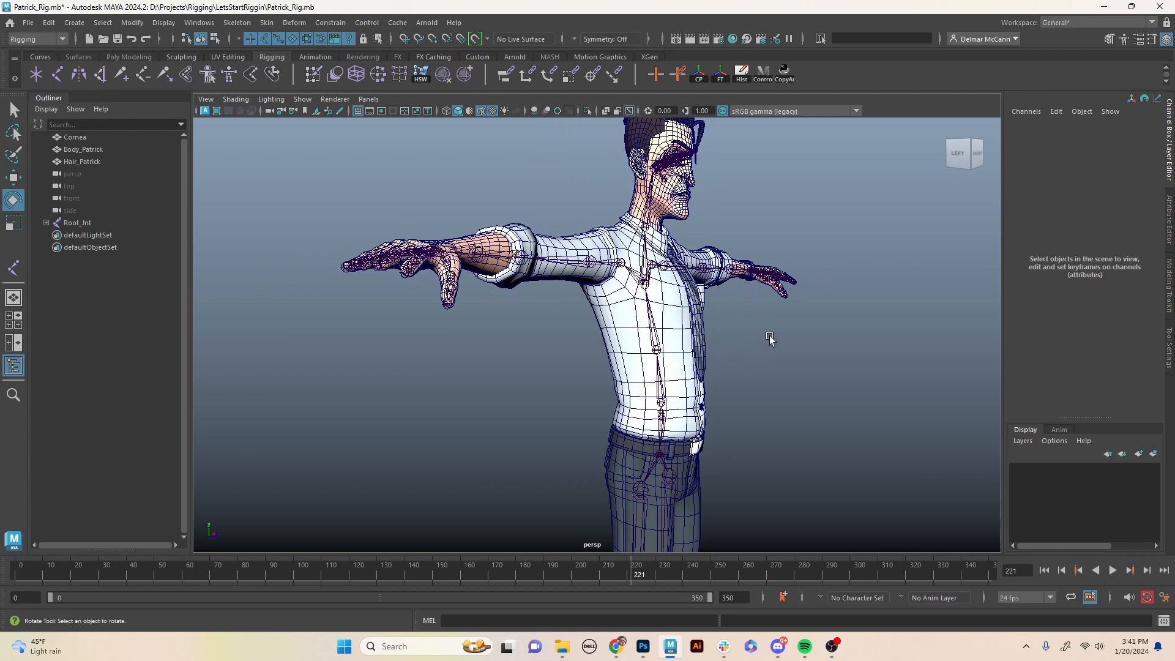
Try rotating the left clavicle joint by -45° about its Z axis and undo the rotation.
{"action": "left_click_drag", "start_coordinate": [778, 340], "coordinate": [864, 296], "text": "alt"}
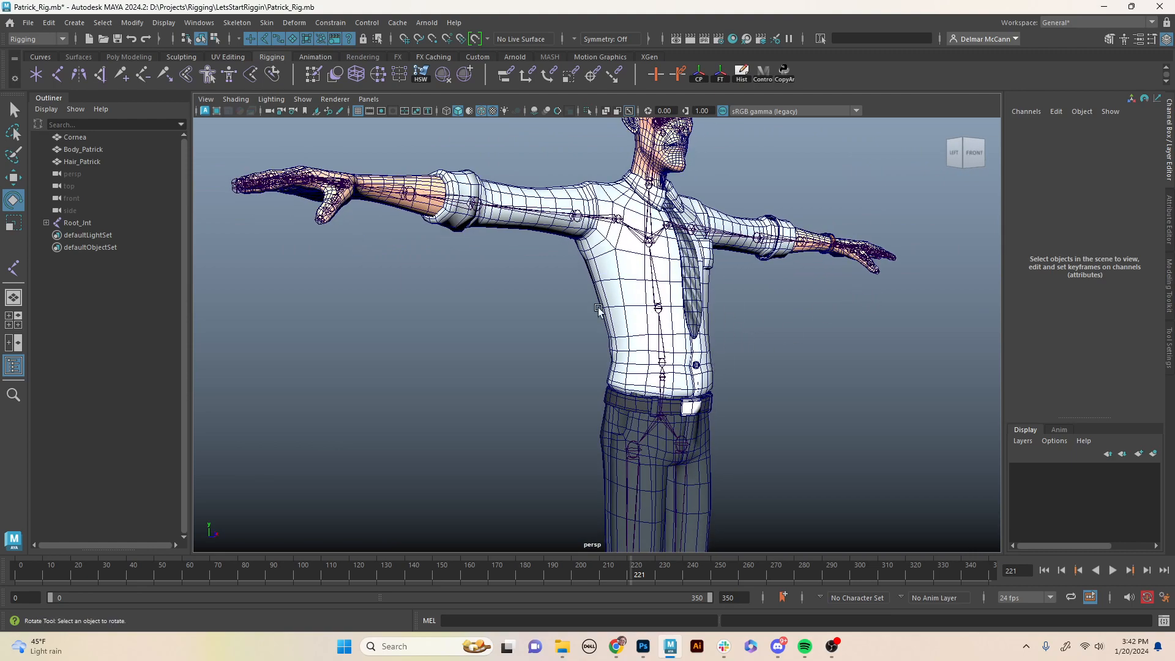
{"action": "left_click_drag", "start_coordinate": [770, 316], "coordinate": [684, 285], "text": "alt"}
{"action": "left_click", "coordinate": [629, 256]}
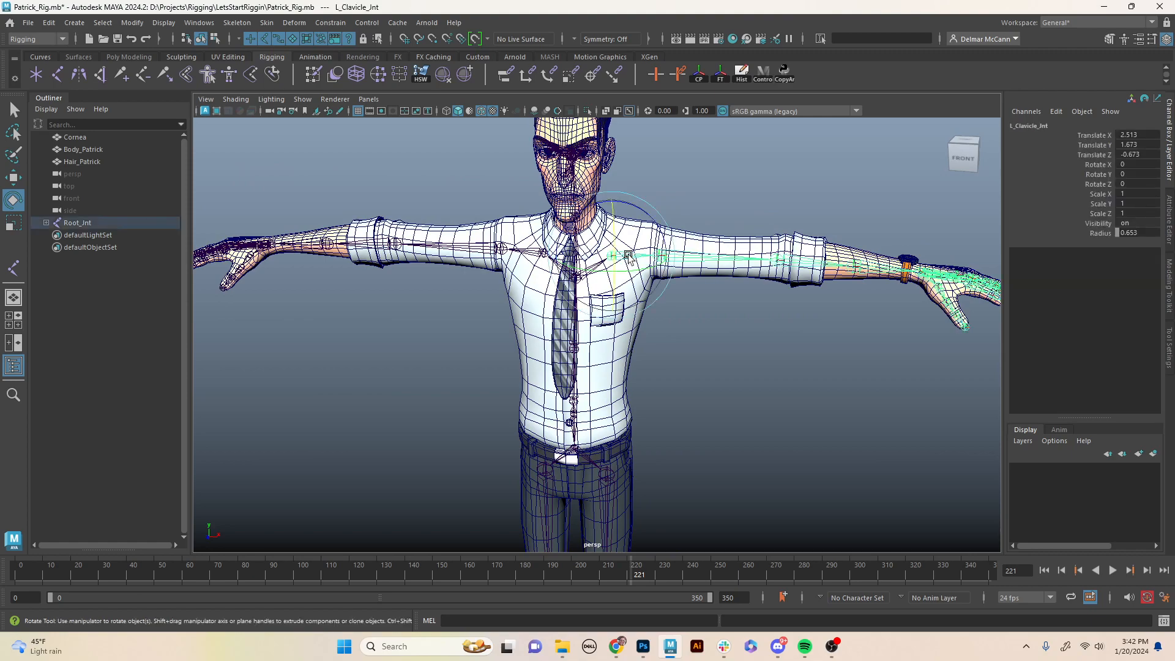
{"action": "left_click_drag", "start_coordinate": [649, 213], "coordinate": [666, 251]}
{"action": "key", "text": "ctrl+z"}
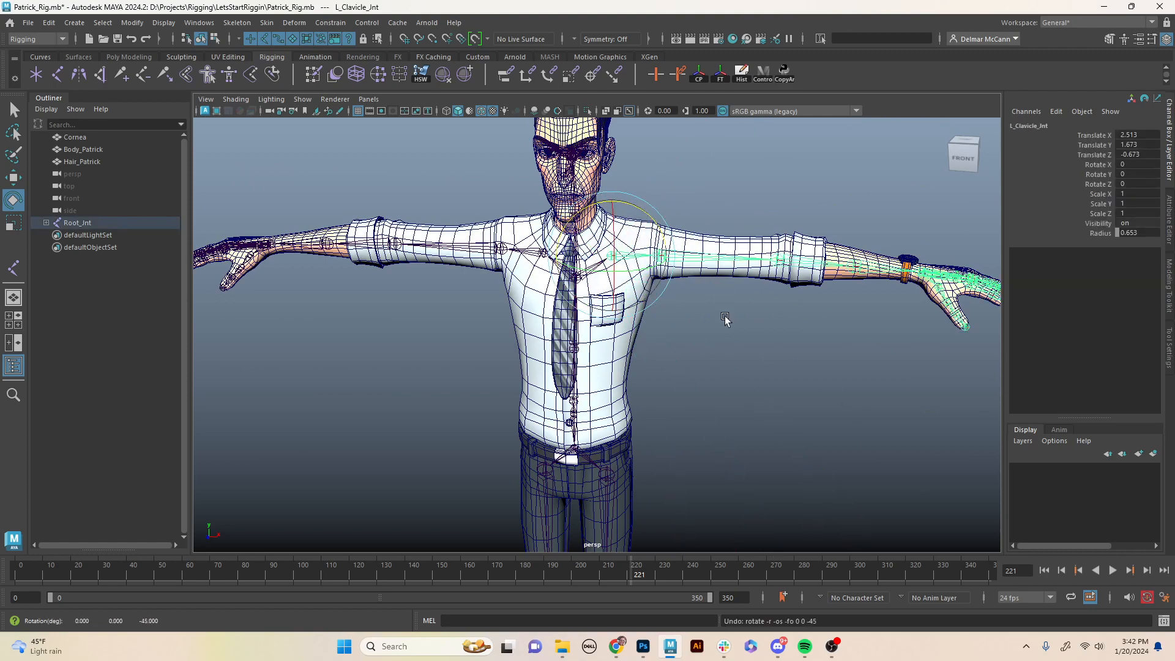
Save the Patrick_Rig scene and start a new empty scene.
{"action": "middle_click_drag", "start_coordinate": [693, 358], "coordinate": [703, 311], "text": "alt"}
{"action": "left_click_drag", "start_coordinate": [704, 312], "coordinate": [734, 314], "text": "alt"}
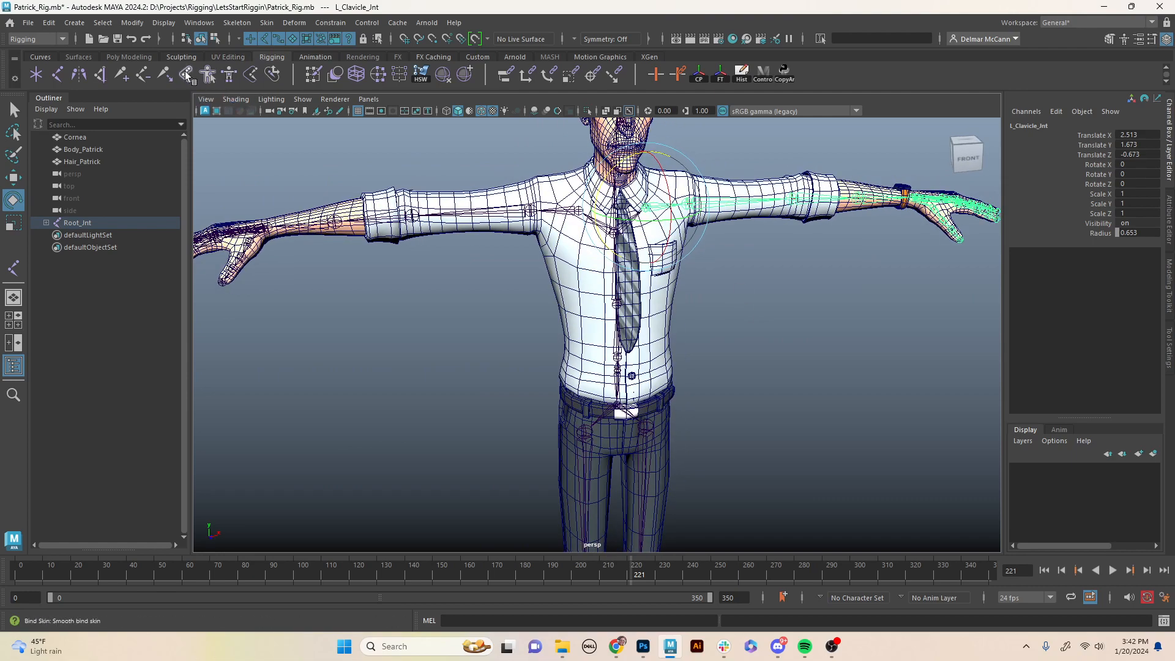
{"action": "mouse_move", "coordinate": [499, 380]}
{"action": "right_mouse_down", "text": "alt"}
{"action": "mouse_move", "coordinate": [517, 341]}
{"action": "mouse_move", "coordinate": [630, 334]}
{"action": "mouse_move", "coordinate": [500, 361]}
{"action": "right_mouse_up", "text": "alt"}
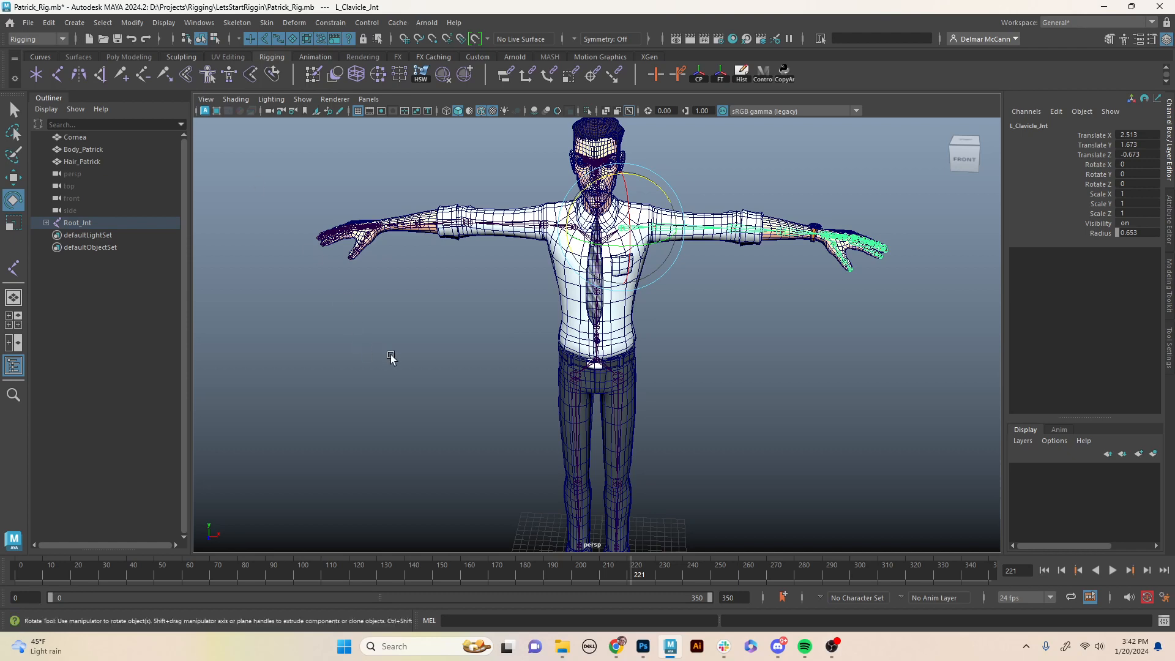
{"action": "key", "text": "ctrl+s"}
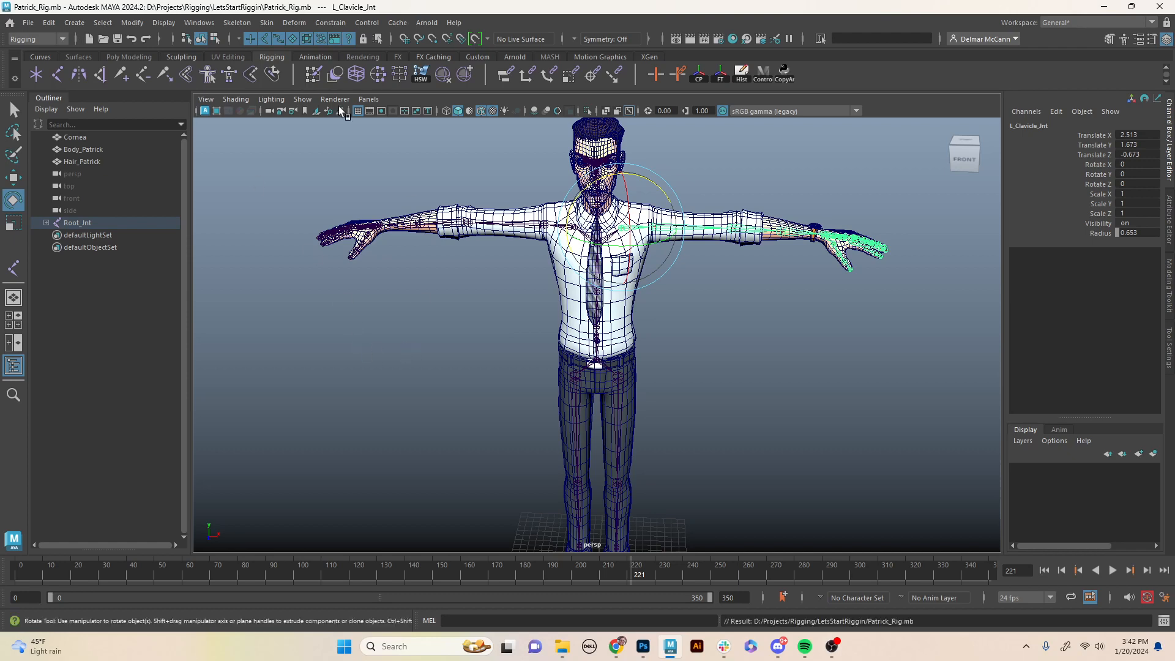
{"action": "left_click", "coordinate": [28, 23]}
{"action": "left_click", "coordinate": [48, 46]}
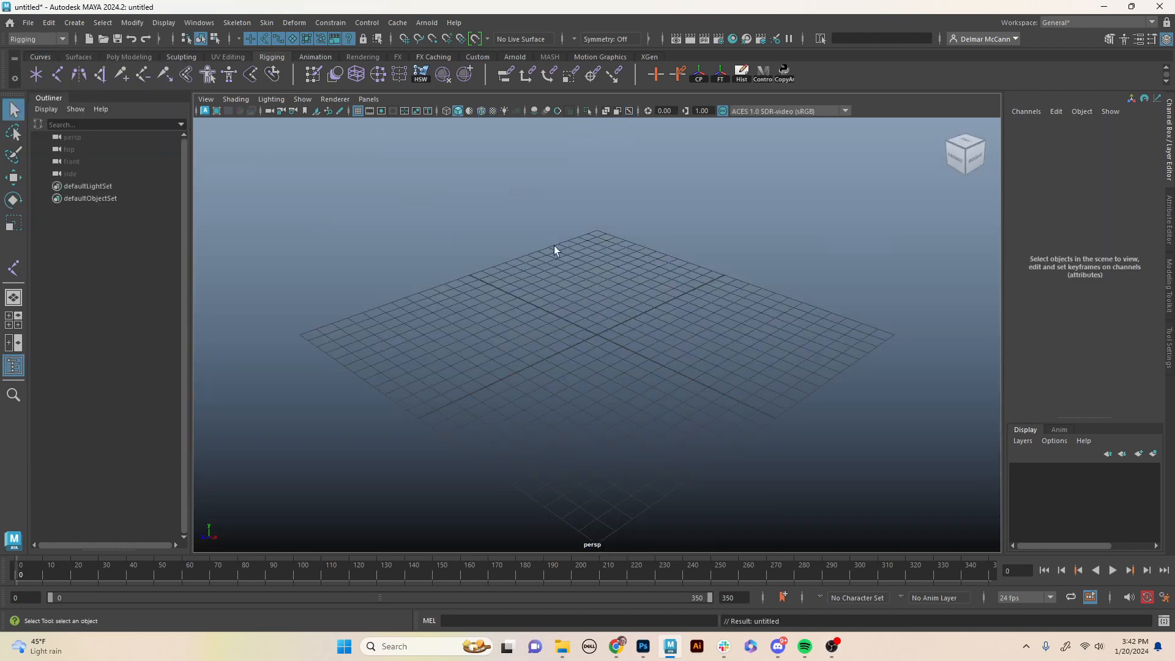
{"action": "left_click", "coordinate": [78, 57]}
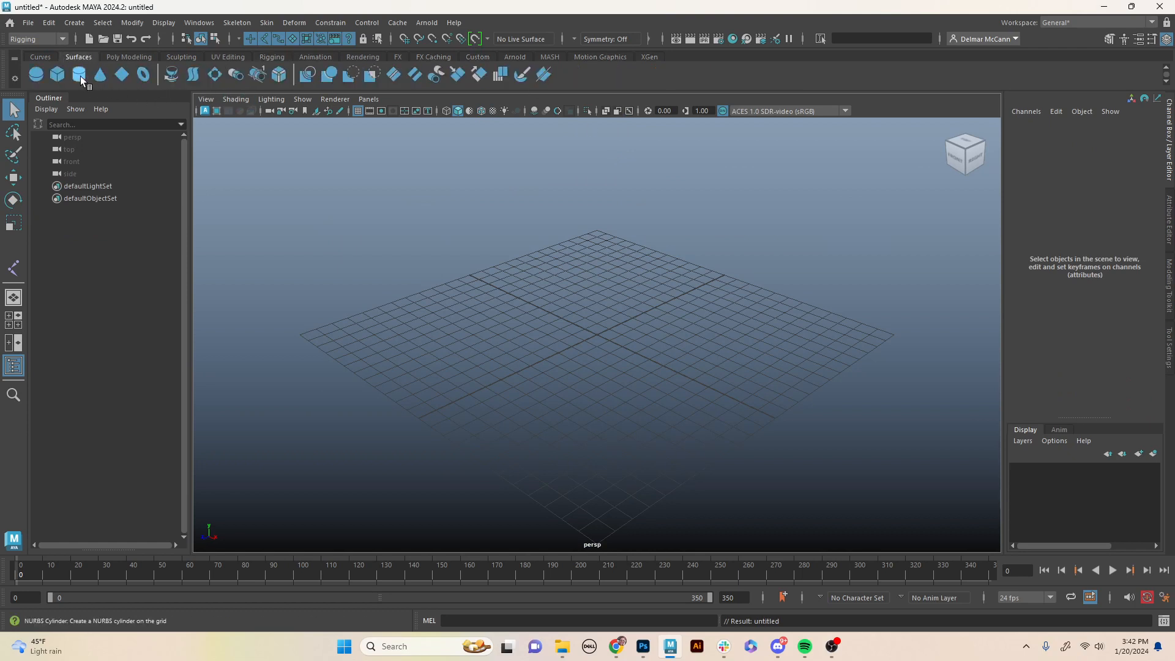
{"action": "left_click", "coordinate": [81, 80]}
{"action": "key", "text": "ctrl+z"}
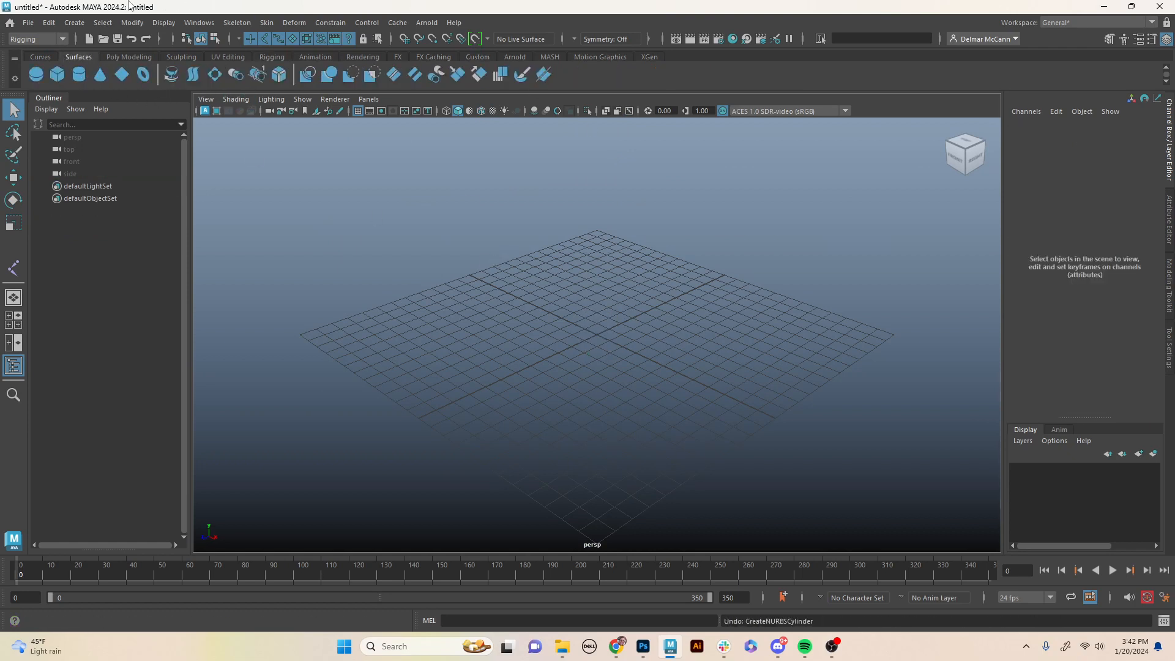
Create a polygon cylinder at the origin and set its height to 8.6.
{"action": "left_click", "coordinate": [129, 56]}
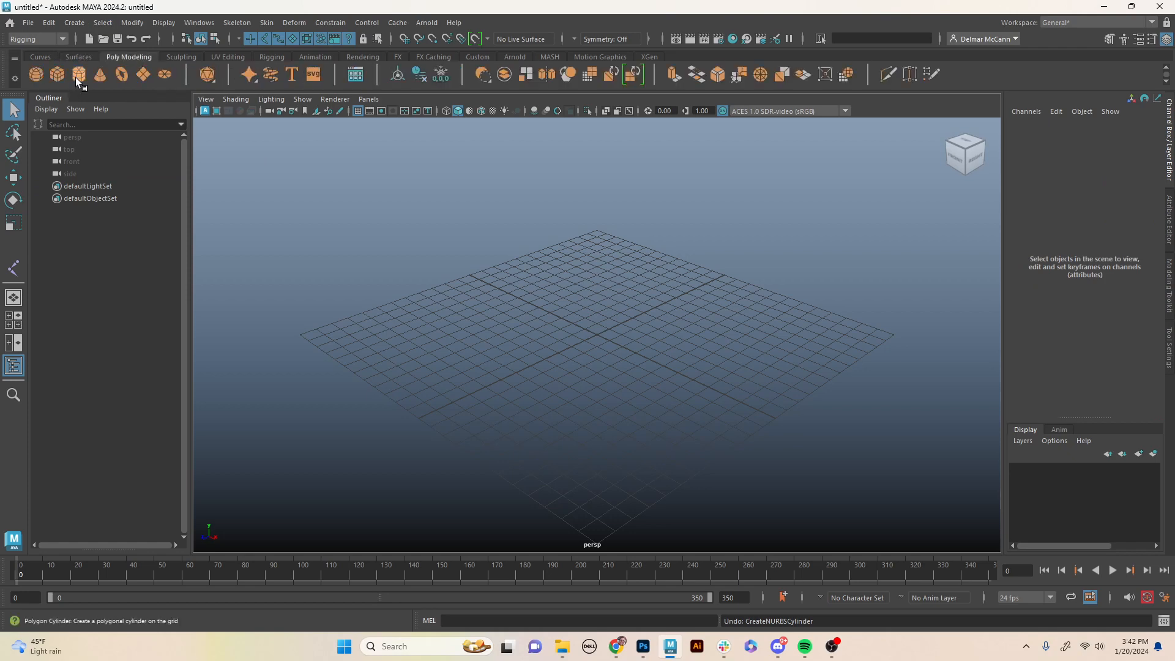
{"action": "left_click", "coordinate": [79, 75]}
{"action": "left_click", "coordinate": [1034, 263]}
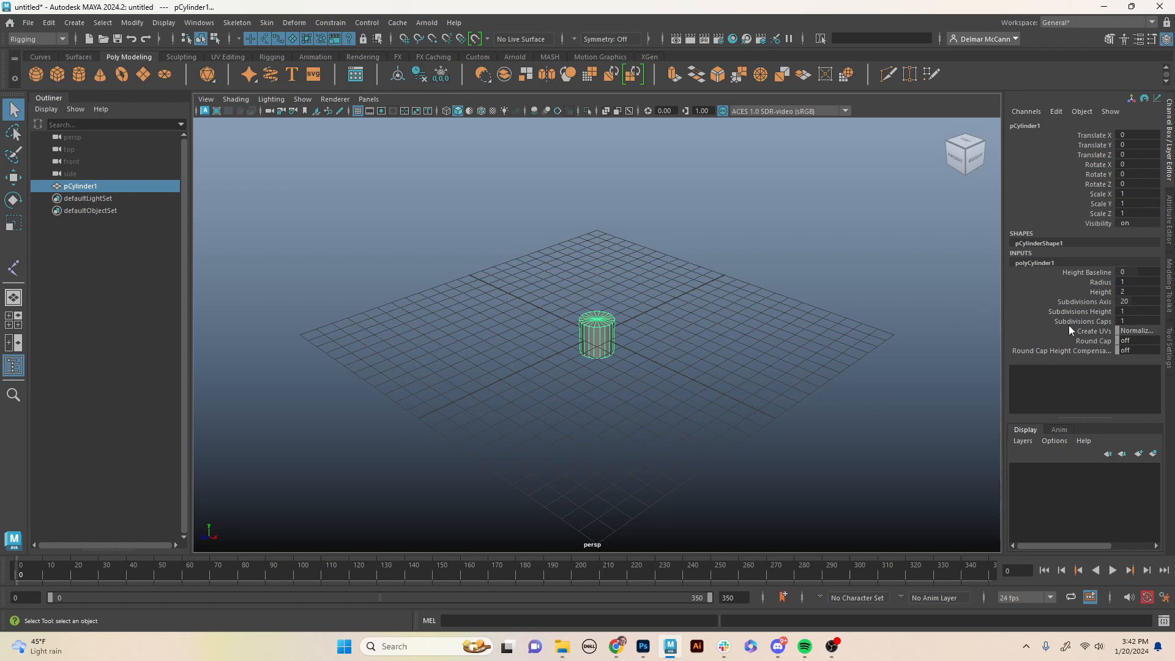
{"action": "left_click", "coordinate": [1086, 313]}
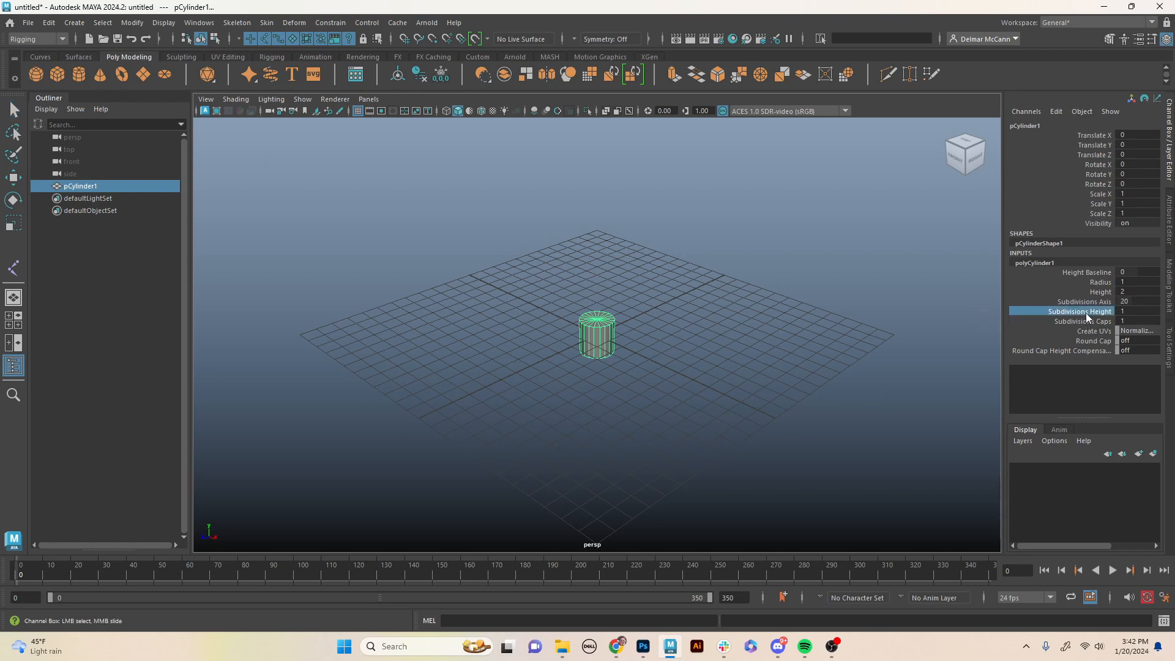
{"action": "left_click", "coordinate": [1102, 292]}
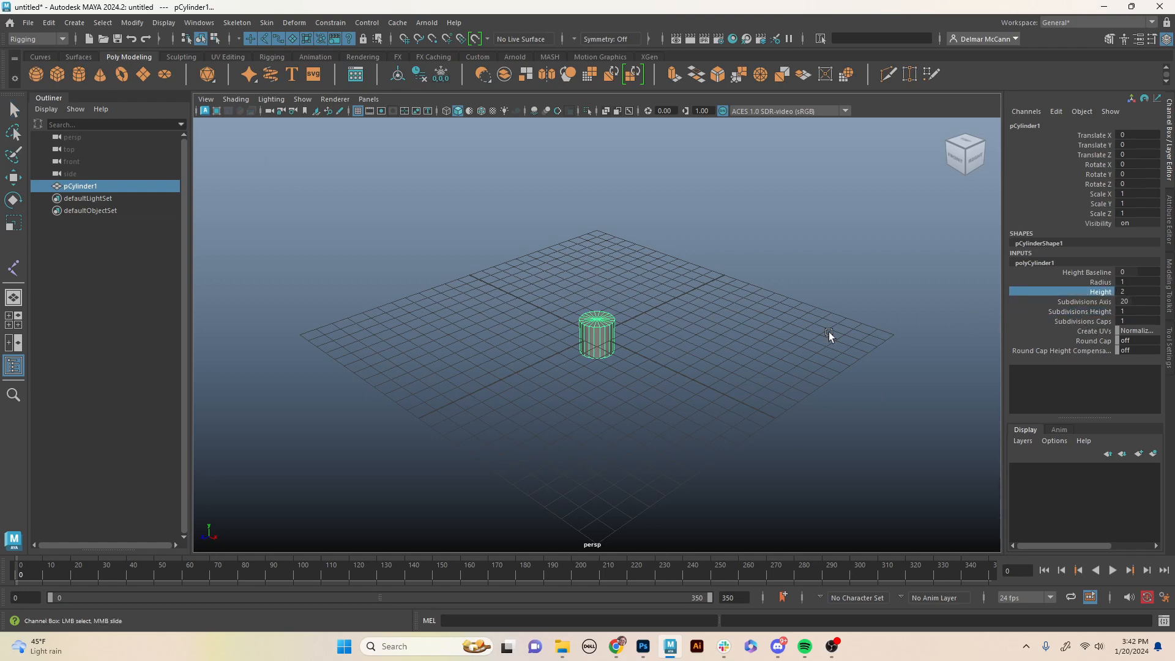
{"action": "middle_click_drag", "start_coordinate": [828, 332], "coordinate": [1098, 295]}
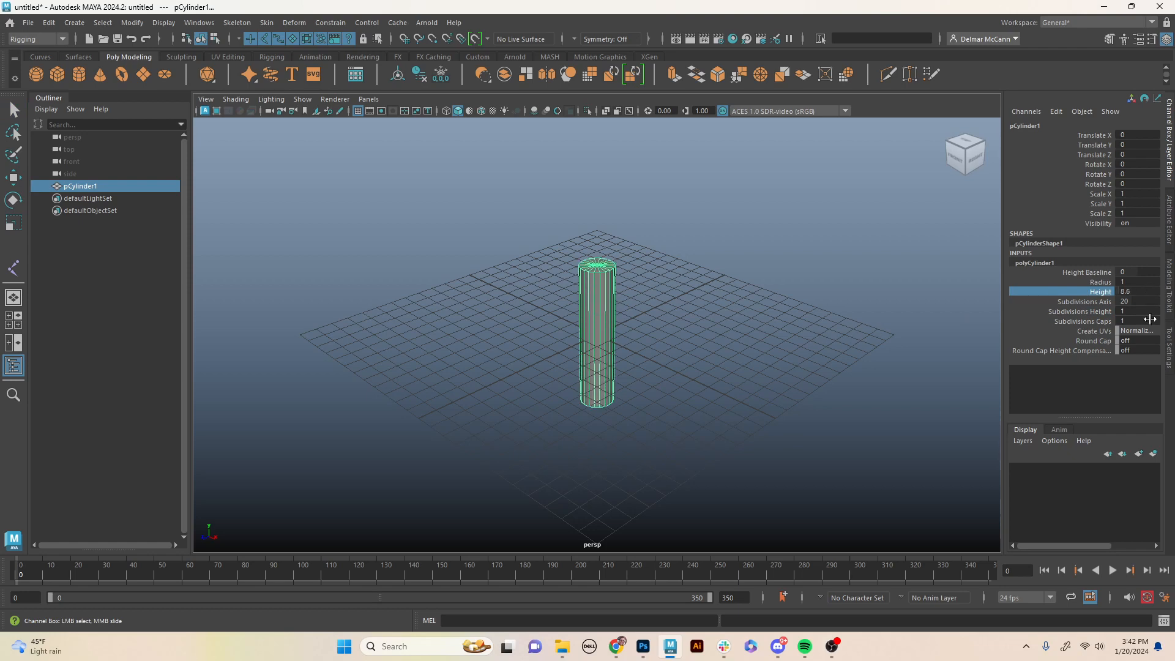
Set the cylinder's height subdivisions to 8 and deselect the cylinder.
{"action": "left_click", "coordinate": [1095, 313]}
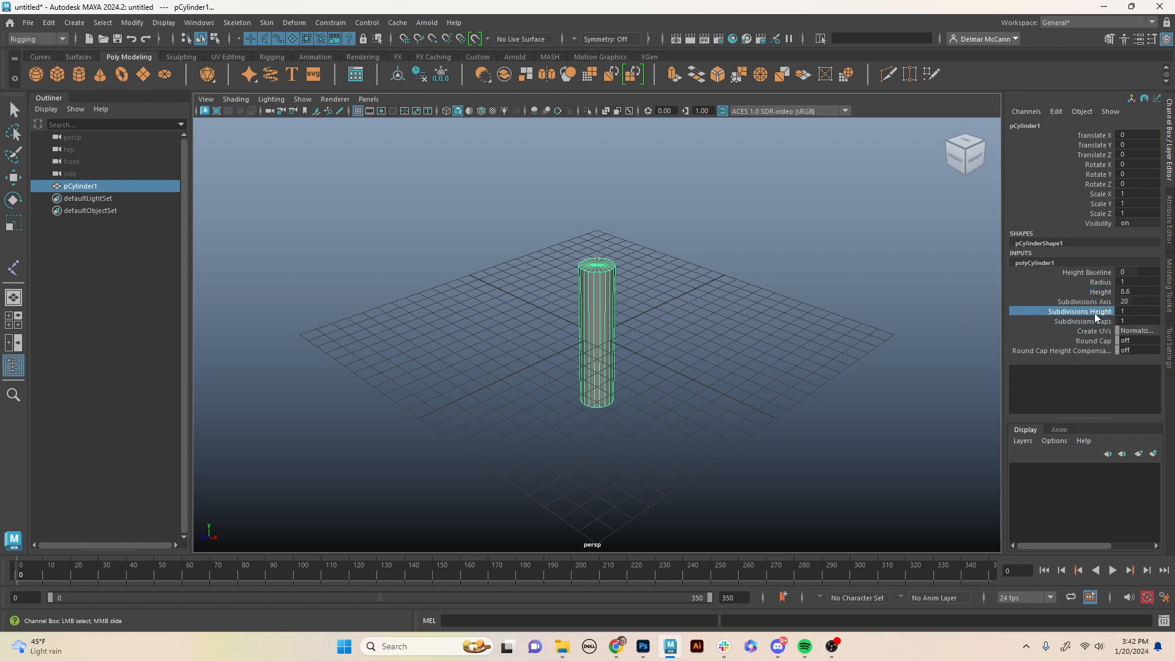
{"action": "middle_click_drag", "start_coordinate": [776, 371], "coordinate": [813, 367]}
{"action": "mouse_move", "coordinate": [771, 380]}
{"action": "left_mouse_down", "text": "alt"}
{"action": "mouse_move", "coordinate": [779, 368]}
{"action": "mouse_move", "coordinate": [736, 367]}
{"action": "mouse_move", "coordinate": [787, 359]}
{"action": "mouse_move", "coordinate": [784, 328]}
{"action": "mouse_move", "coordinate": [753, 361]}
{"action": "mouse_move", "coordinate": [781, 371]}
{"action": "left_mouse_up", "text": "alt"}
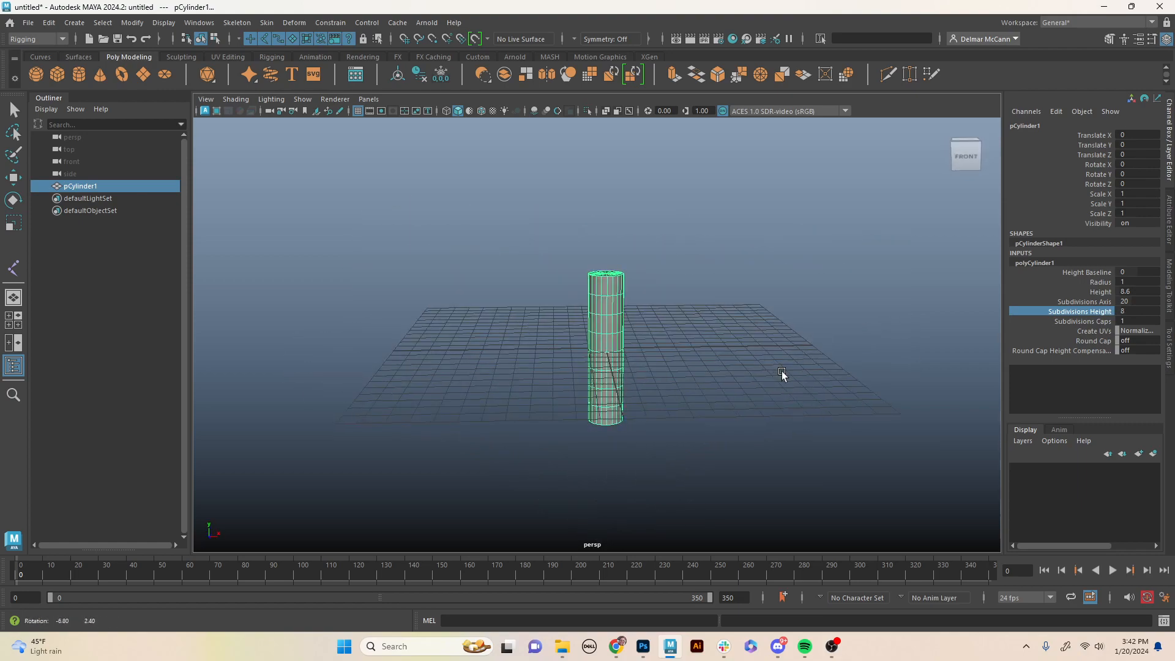
{"action": "key", "text": "q"}
{"action": "left_click", "coordinate": [459, 249]}
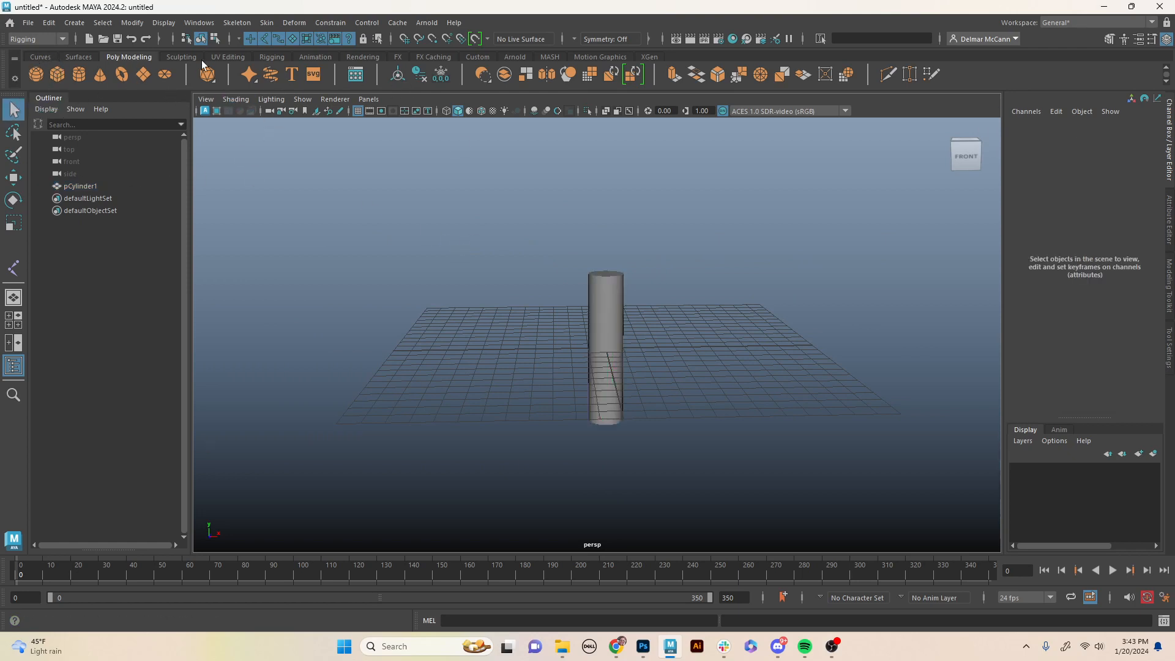
Draw a five-joint chain down the cylinder's centre, from its top edge to its bottom edge, in the wireframe side view.
{"action": "left_click", "coordinate": [272, 57]}
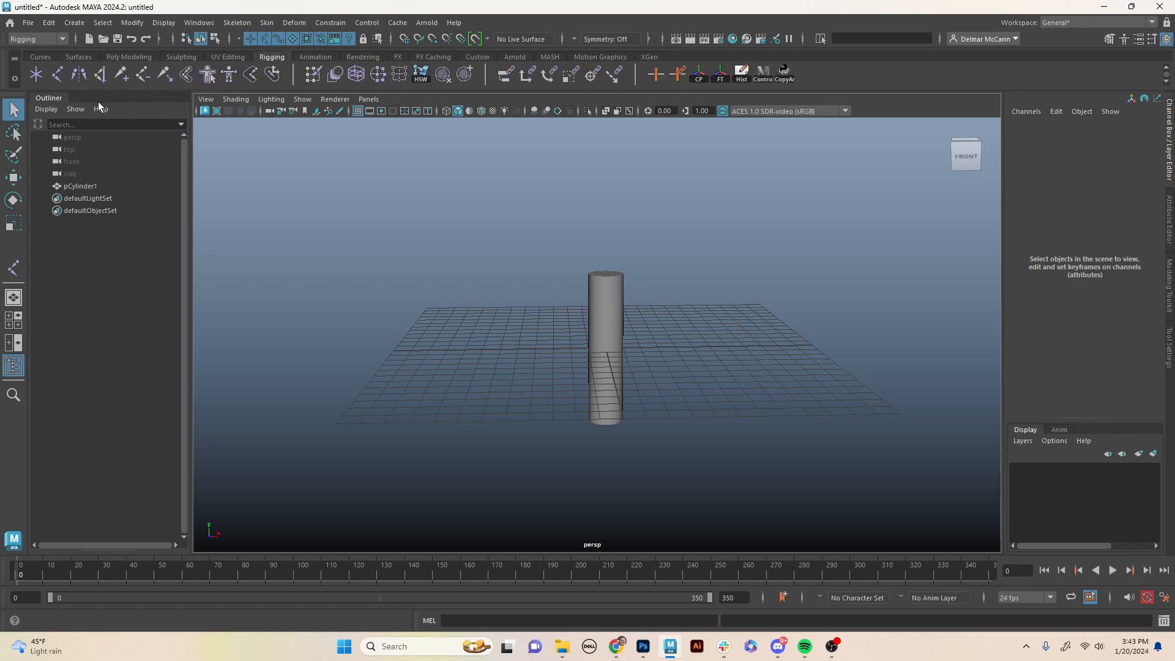
{"action": "left_click", "coordinate": [60, 76]}
{"action": "left_click_drag", "start_coordinate": [687, 291], "coordinate": [642, 302], "text": "alt"}
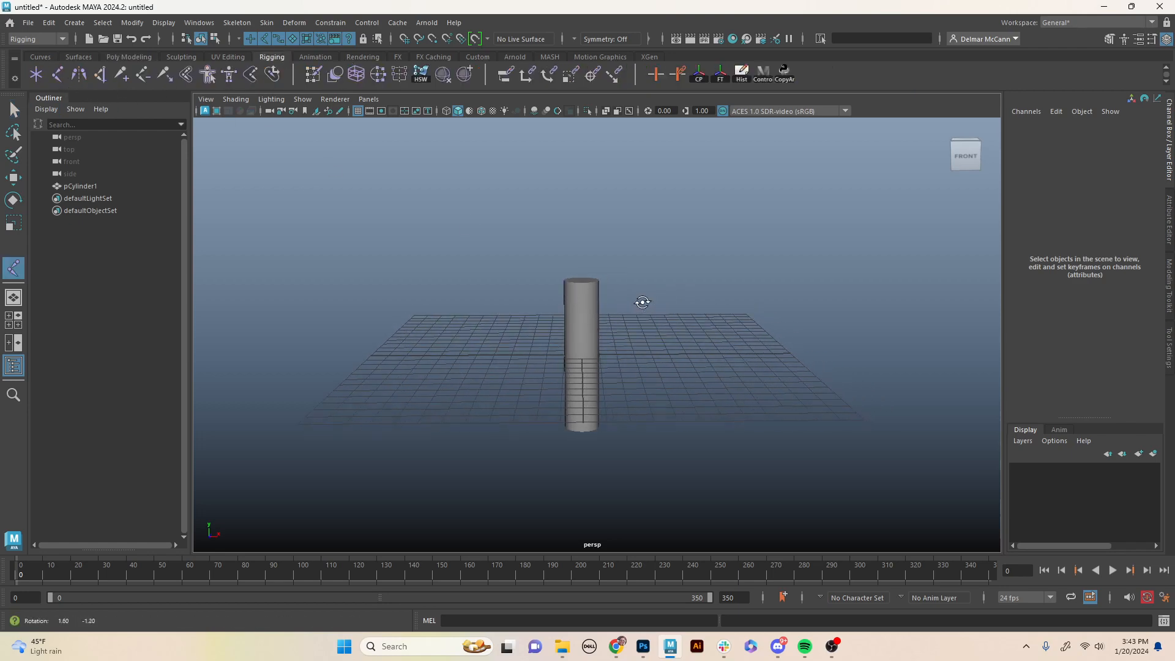
{"action": "key", "text": "space"}
{"action": "key", "text": "space"}
{"action": "key", "text": "4"}
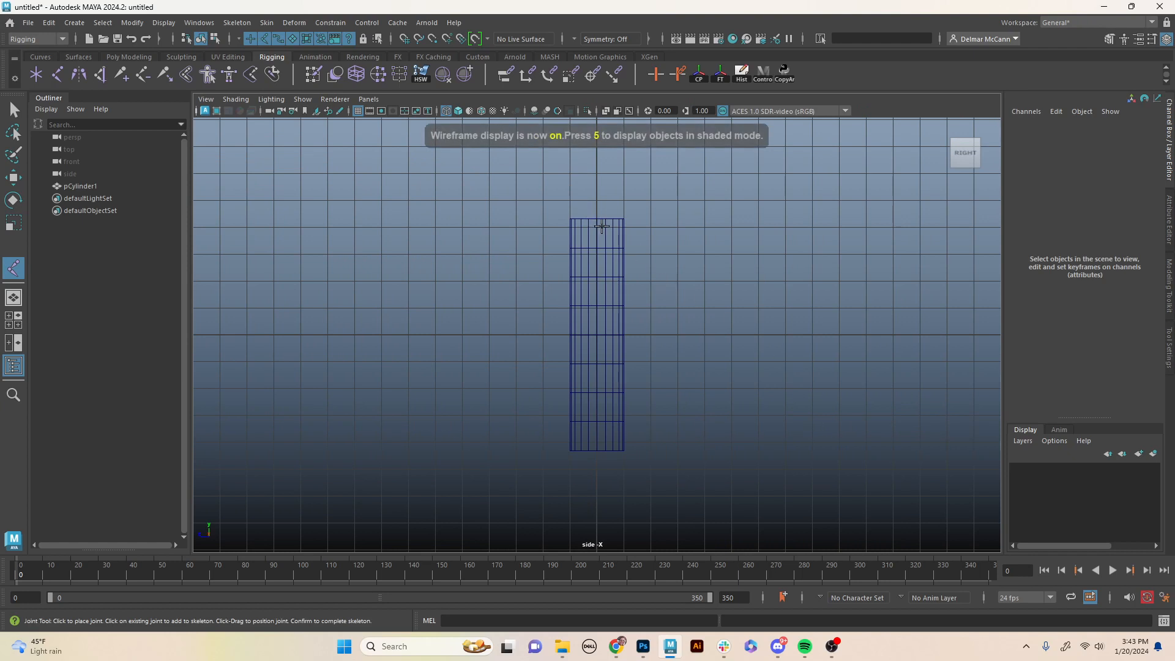
{"action": "left_click", "coordinate": [597, 220]}
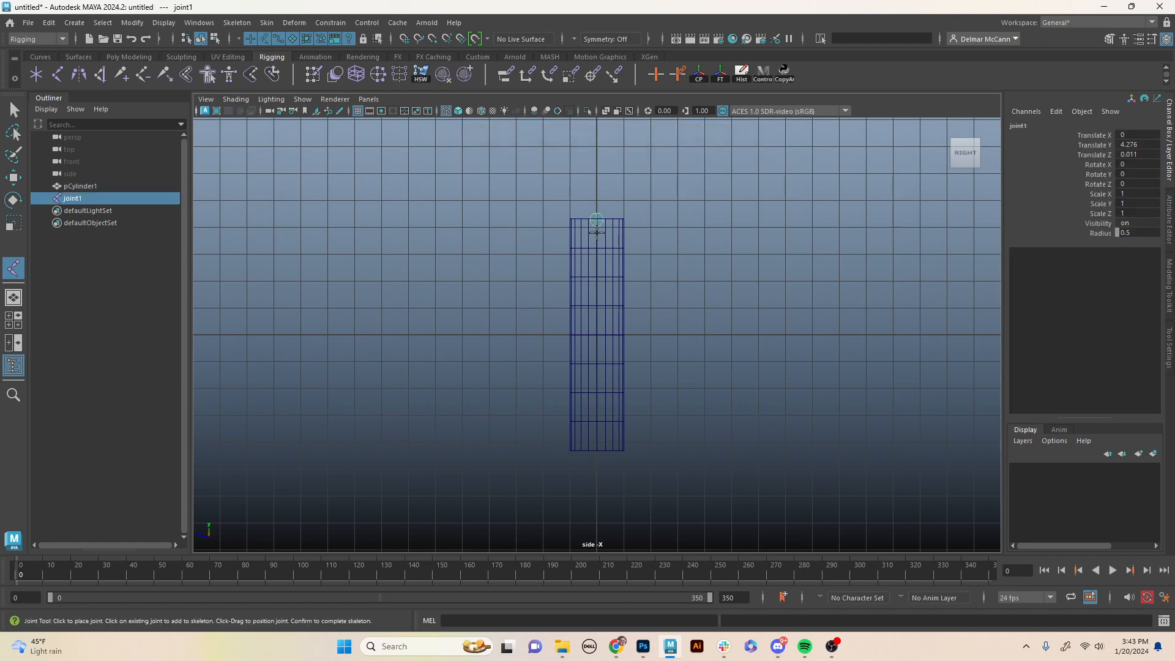
{"action": "left_click", "coordinate": [597, 248]}
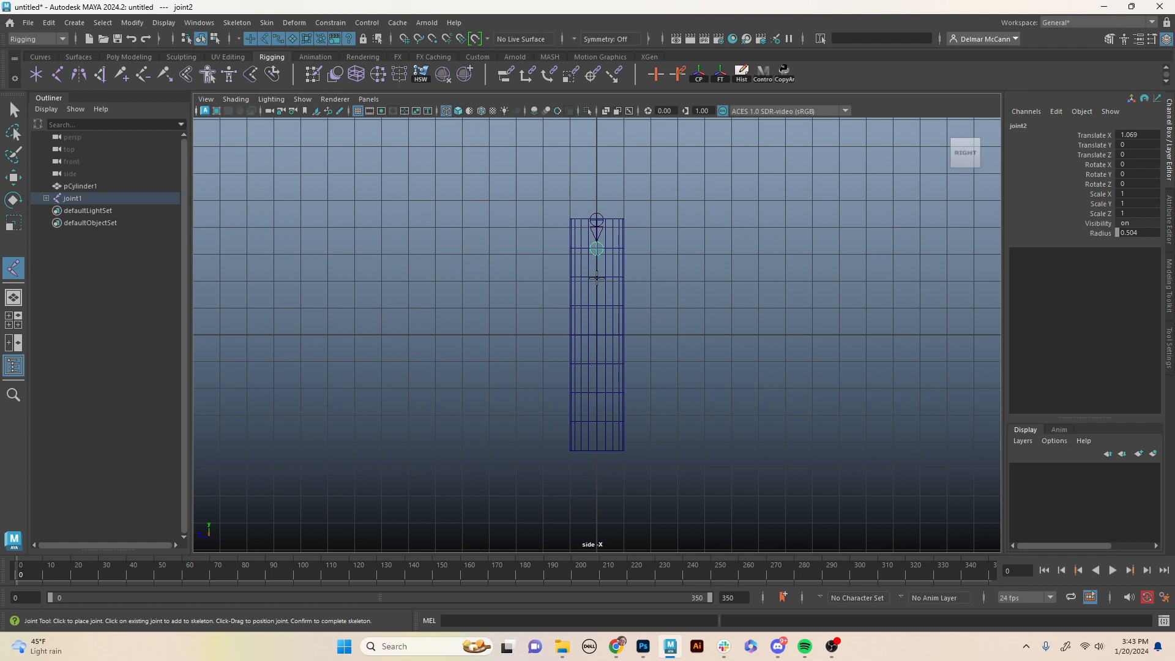
{"action": "left_click", "coordinate": [597, 306]}
{"action": "left_click", "coordinate": [597, 395]}
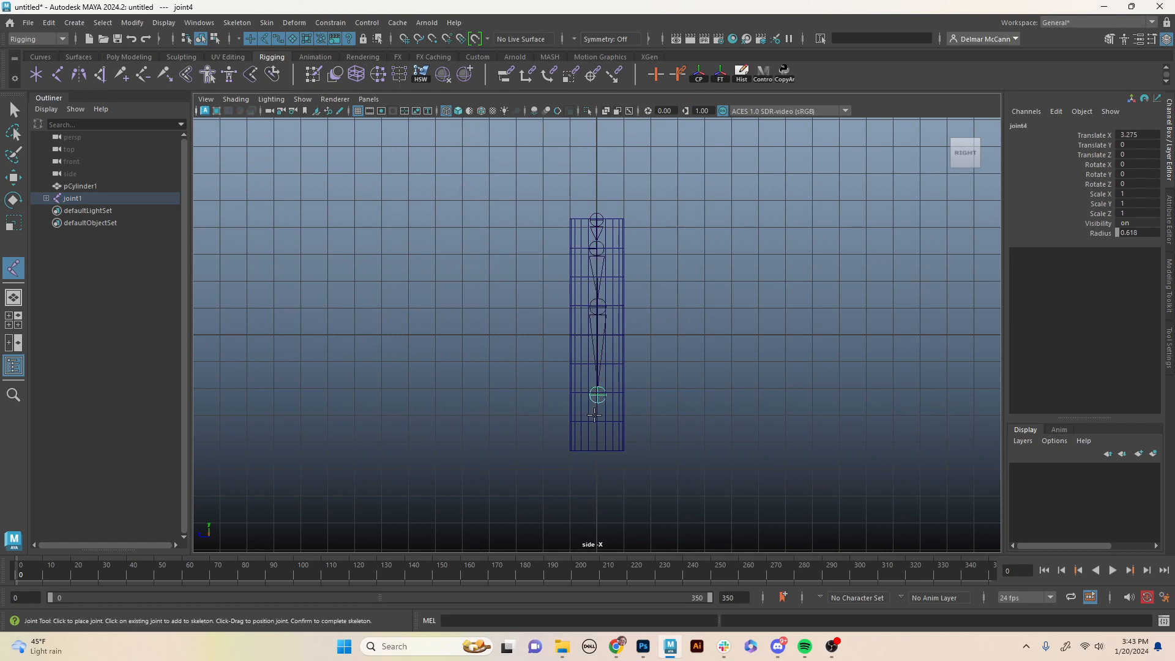
{"action": "left_click", "coordinate": [597, 451]}
{"action": "key", "text": "Return"}
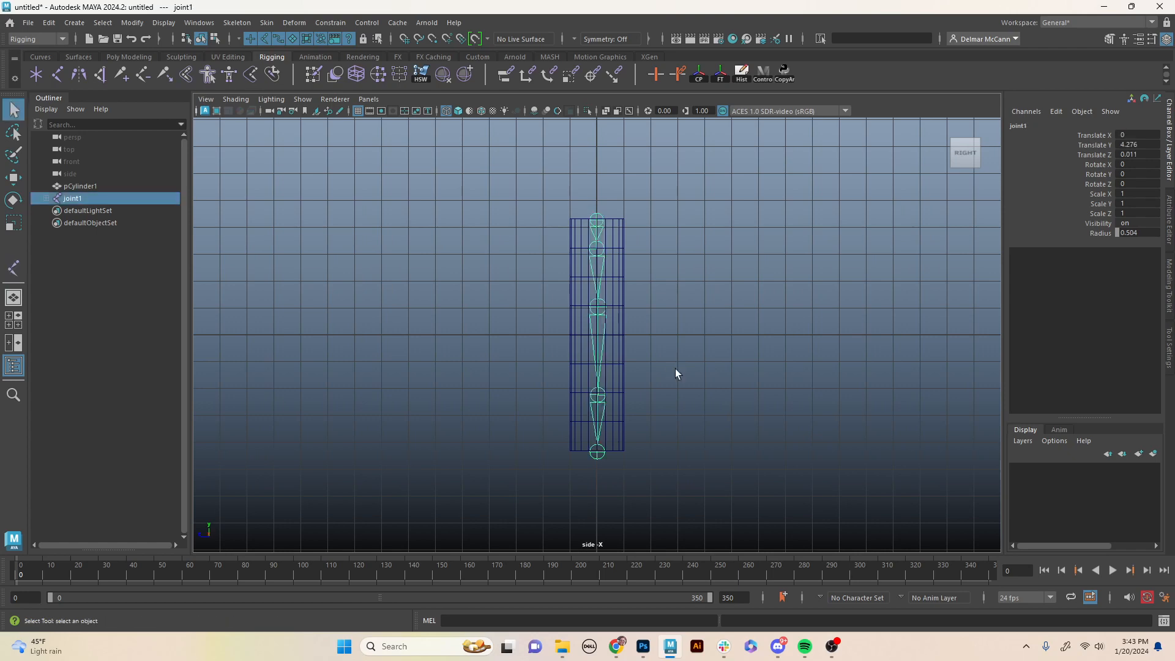
Return to the perspective view, turn on X-ray joints and deselect the joint chain.
{"action": "key", "text": "space"}
{"action": "key", "text": "space"}
{"action": "left_click_drag", "start_coordinate": [781, 242], "coordinate": [728, 267], "text": "alt"}
{"action": "scroll", "coordinate": [724, 294], "scroll_direction": "up", "scroll_amount": 5}
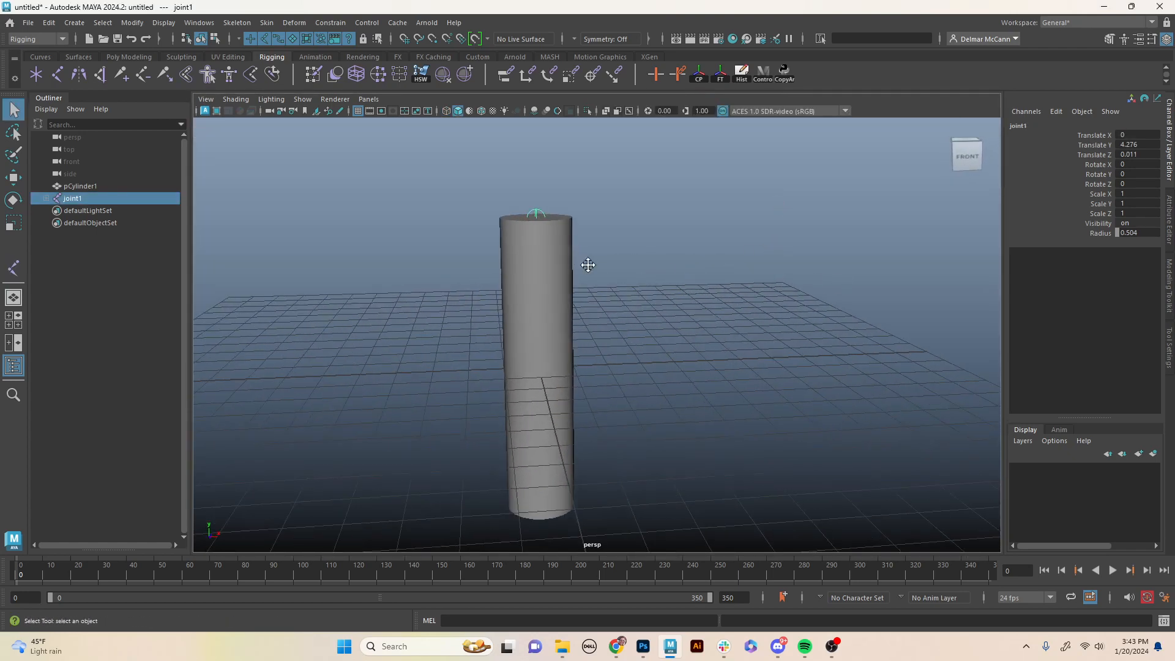
{"action": "left_click", "coordinate": [630, 111]}
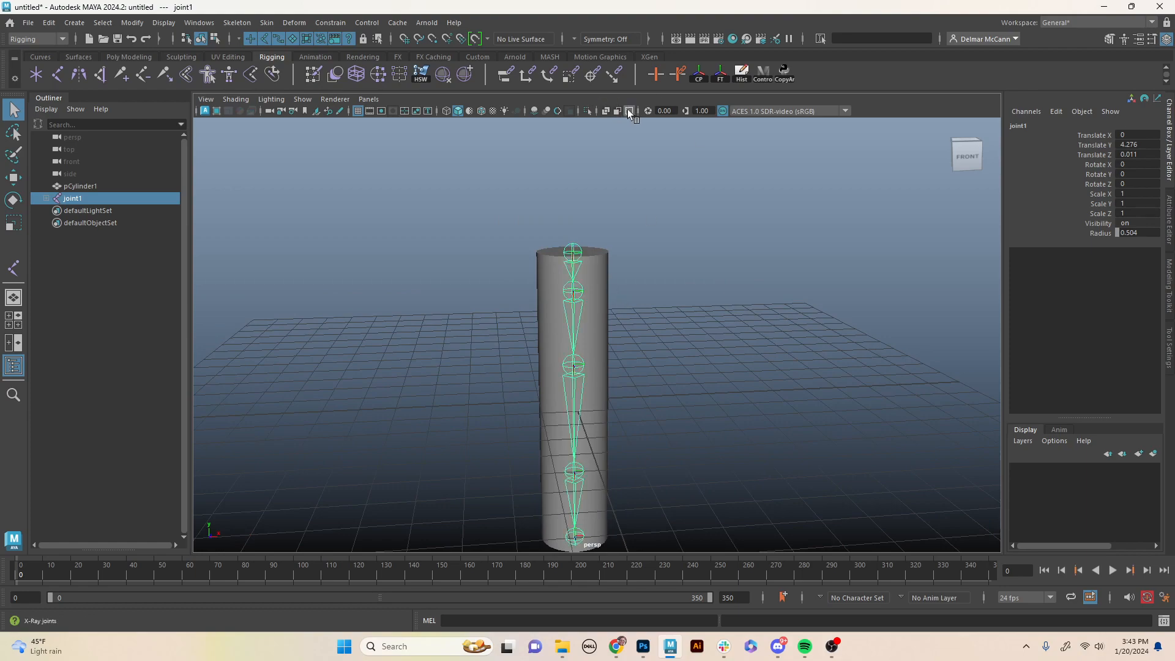
{"action": "middle_click_drag", "start_coordinate": [614, 398], "coordinate": [672, 304], "text": "alt"}
{"action": "left_click_drag", "start_coordinate": [672, 303], "coordinate": [635, 255], "text": "alt"}
{"action": "left_click", "coordinate": [635, 254]}
{"action": "left_click_drag", "start_coordinate": [677, 331], "coordinate": [636, 179], "text": "alt"}
{"action": "left_click", "coordinate": [748, 241]}
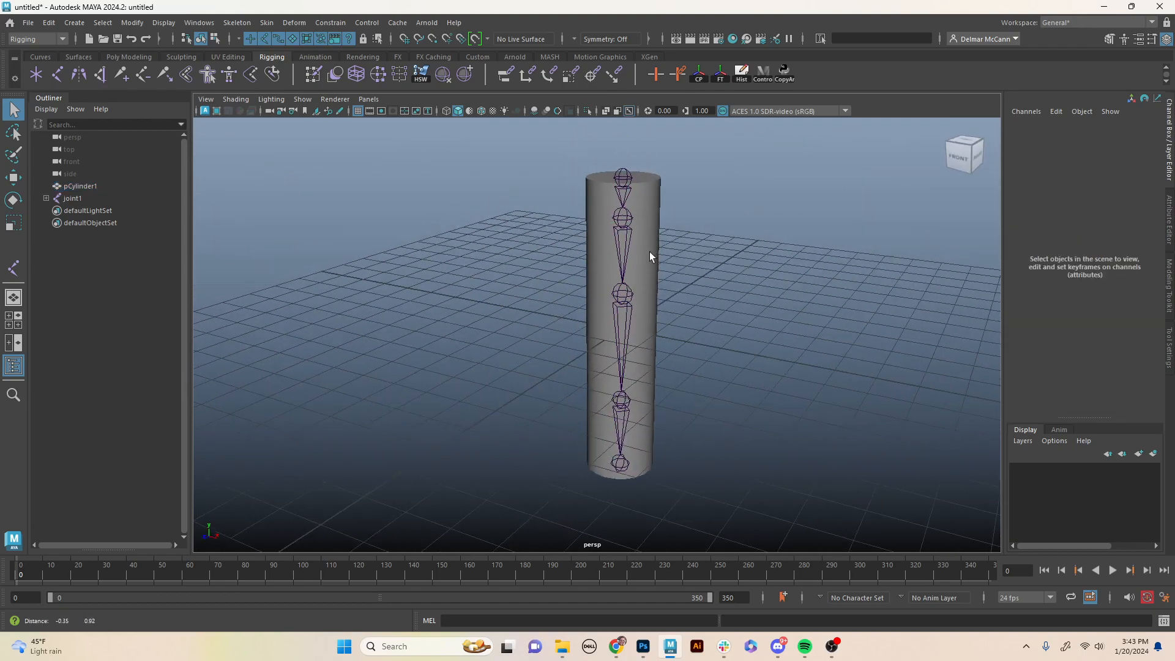
Select the root joint together with the cylinder and open the Bind Skin options.
{"action": "left_click", "coordinate": [624, 179]}
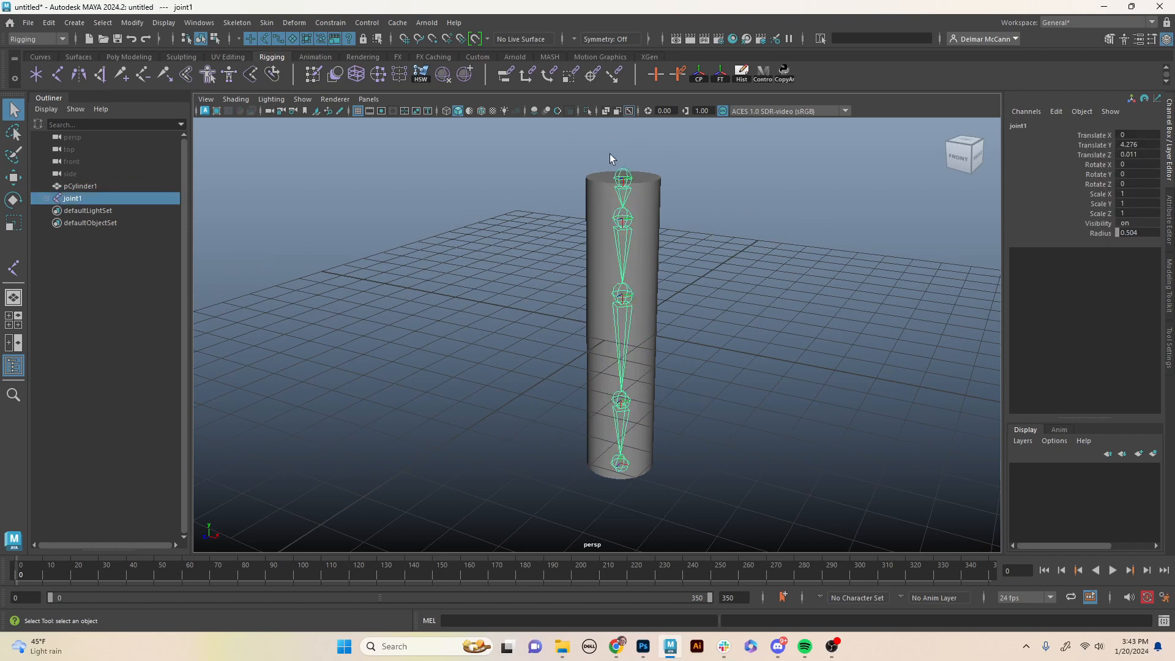
{"action": "left_click", "coordinate": [656, 200], "text": "shift"}
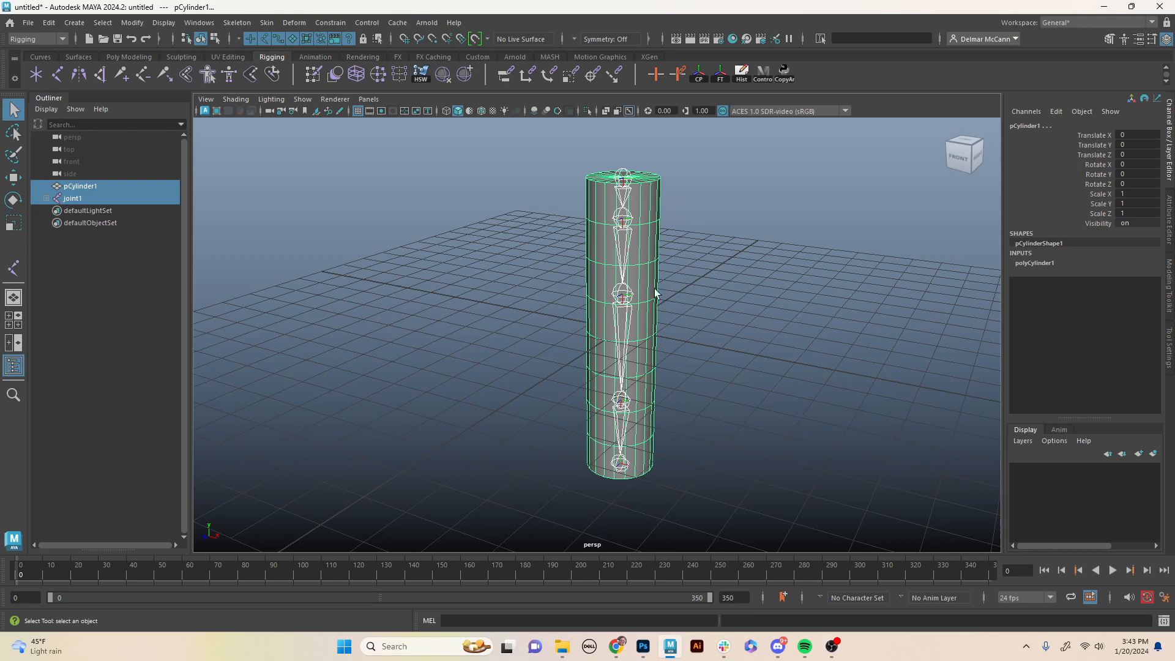
{"action": "left_click", "coordinate": [269, 24]}
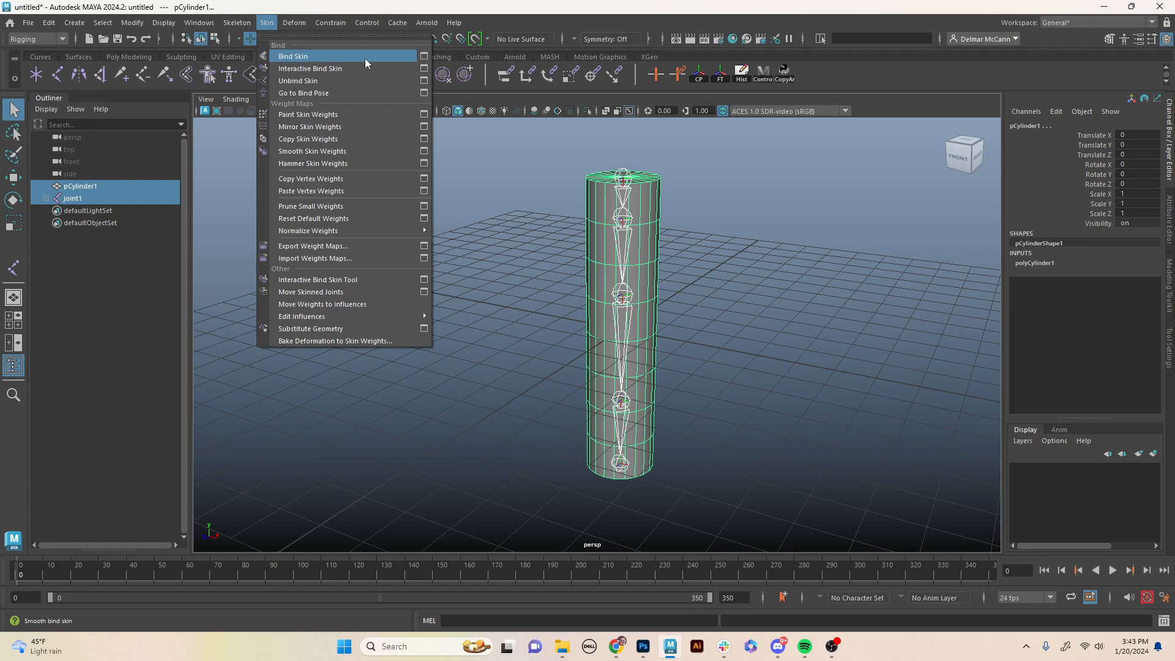
{"action": "left_click", "coordinate": [424, 57]}
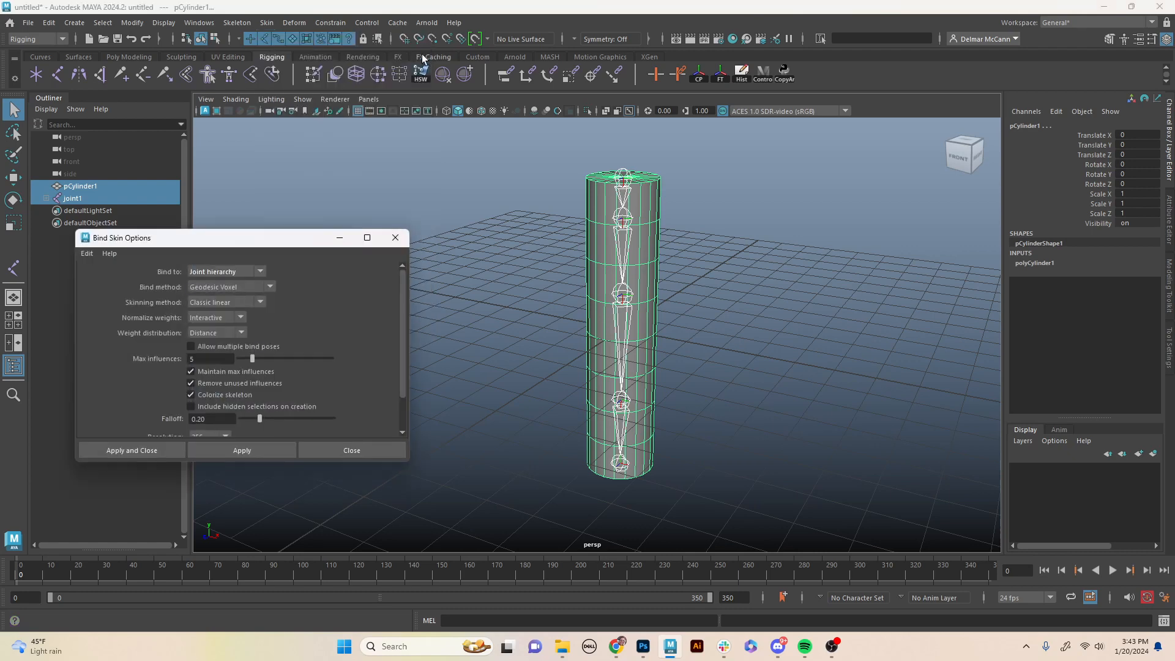
Set the bind method to Closest distance, reset the Bind Skin options to their defaults and move the window clear of the cylinder.
{"action": "left_click_drag", "start_coordinate": [230, 243], "coordinate": [389, 184]}
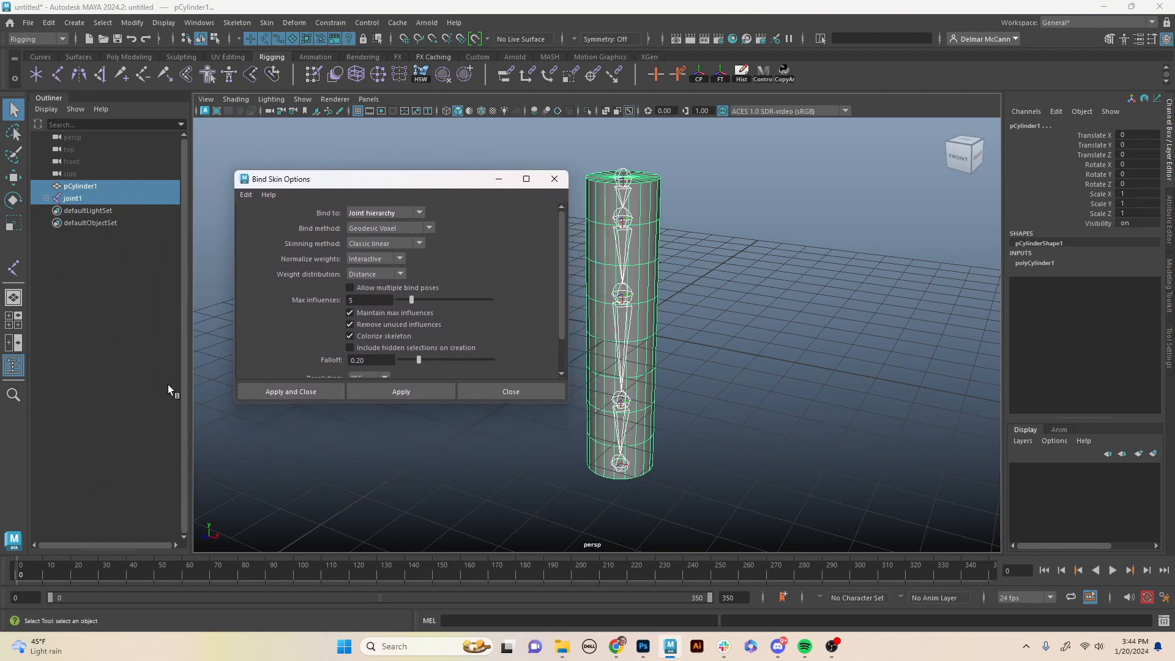
{"action": "left_click", "coordinate": [430, 229]}
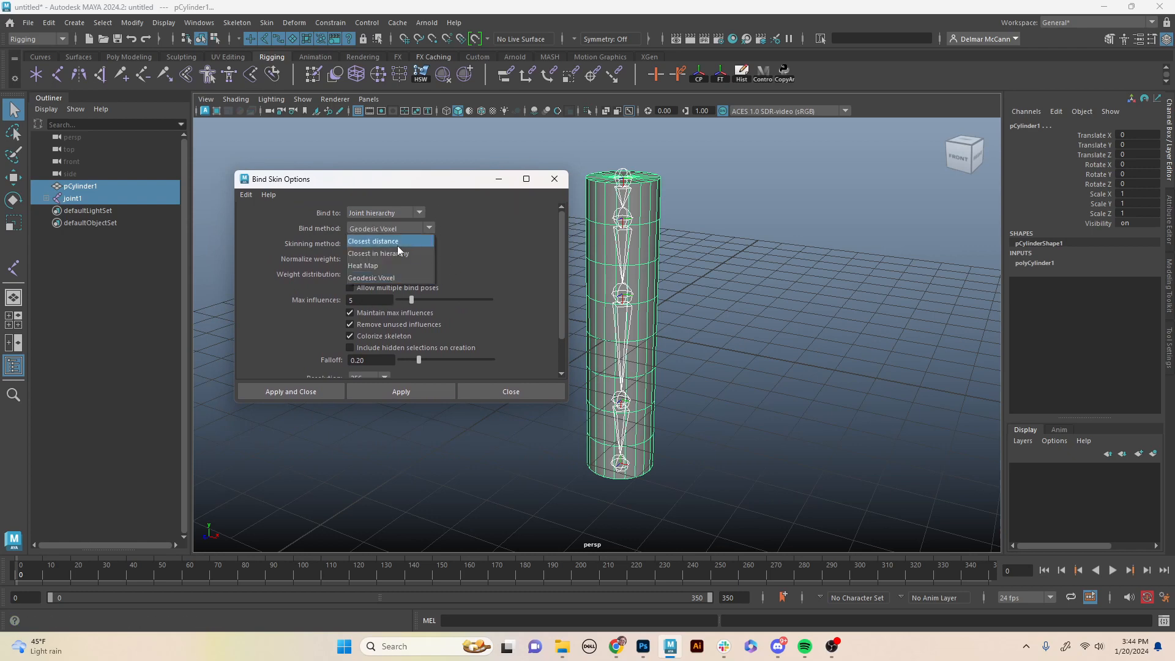
{"action": "left_click", "coordinate": [388, 279]}
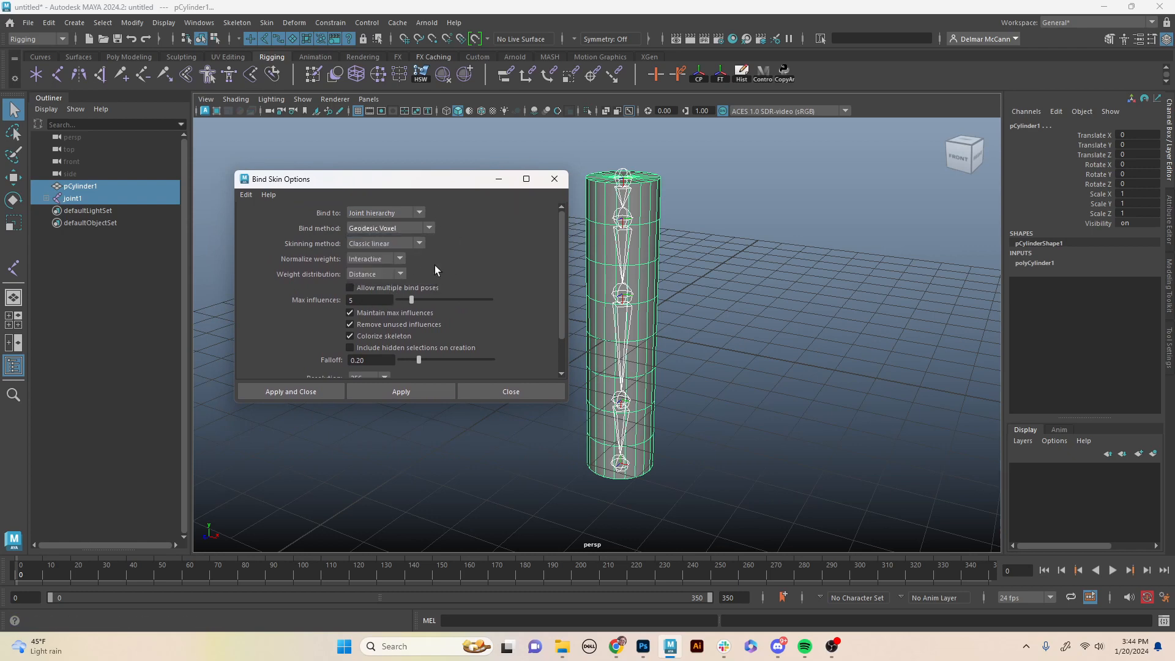
{"action": "left_click", "coordinate": [430, 227]}
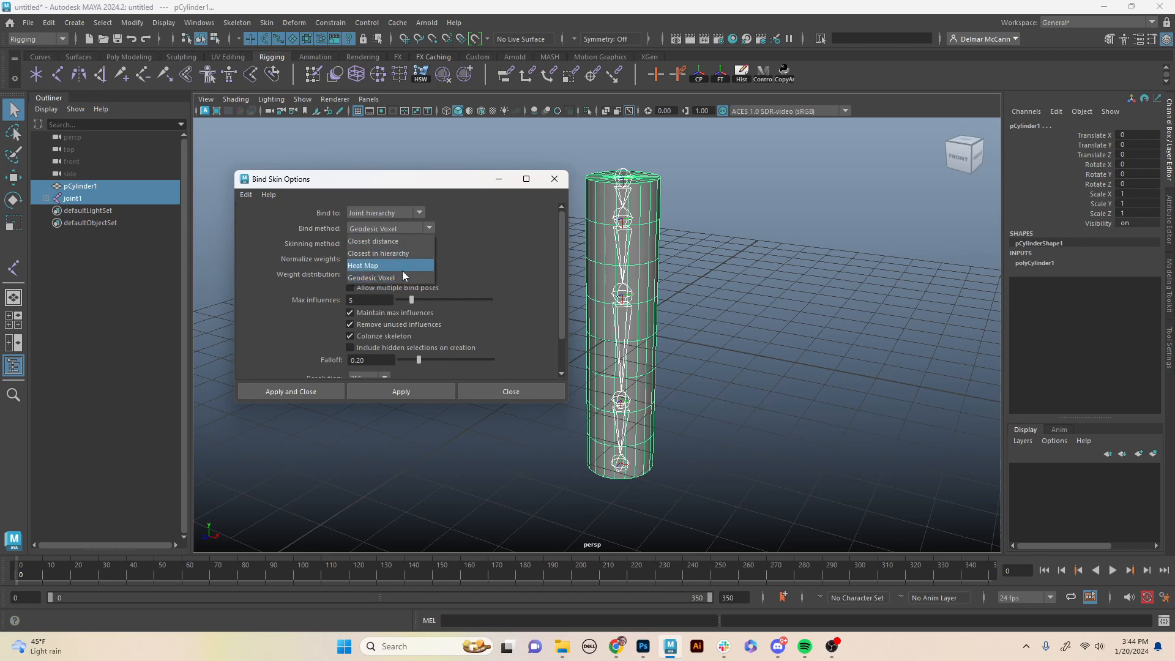
{"action": "left_click", "coordinate": [397, 244]}
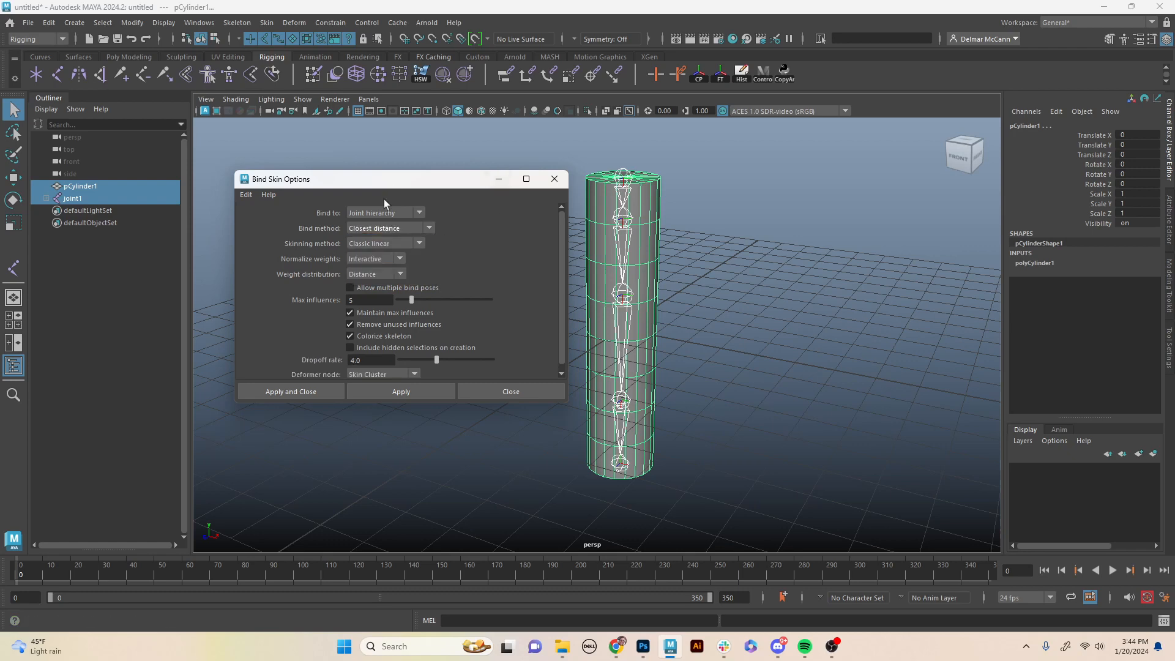
{"action": "left_click", "coordinate": [246, 194]}
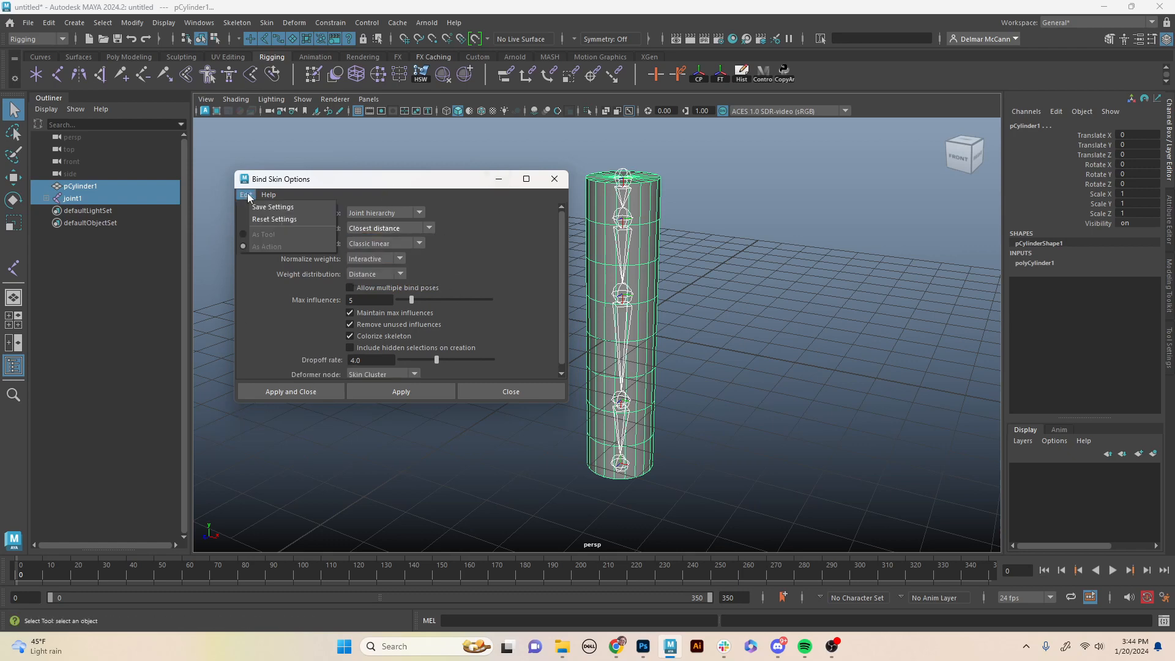
{"action": "left_click", "coordinate": [268, 224]}
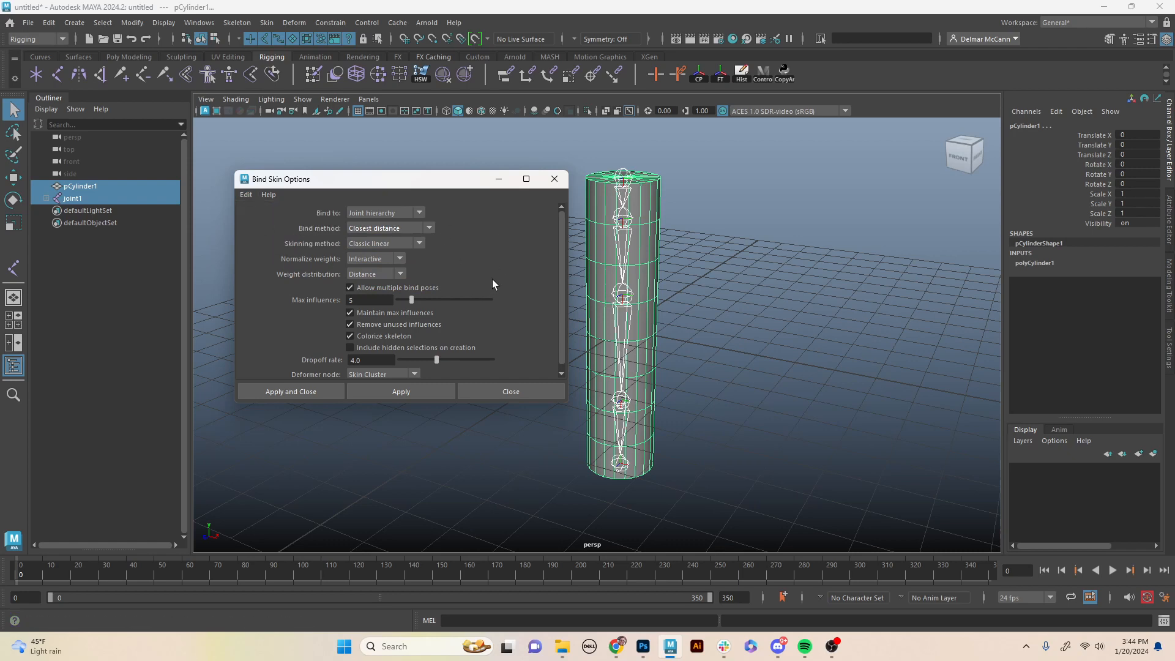
{"action": "left_click_drag", "start_coordinate": [372, 185], "coordinate": [295, 179]}
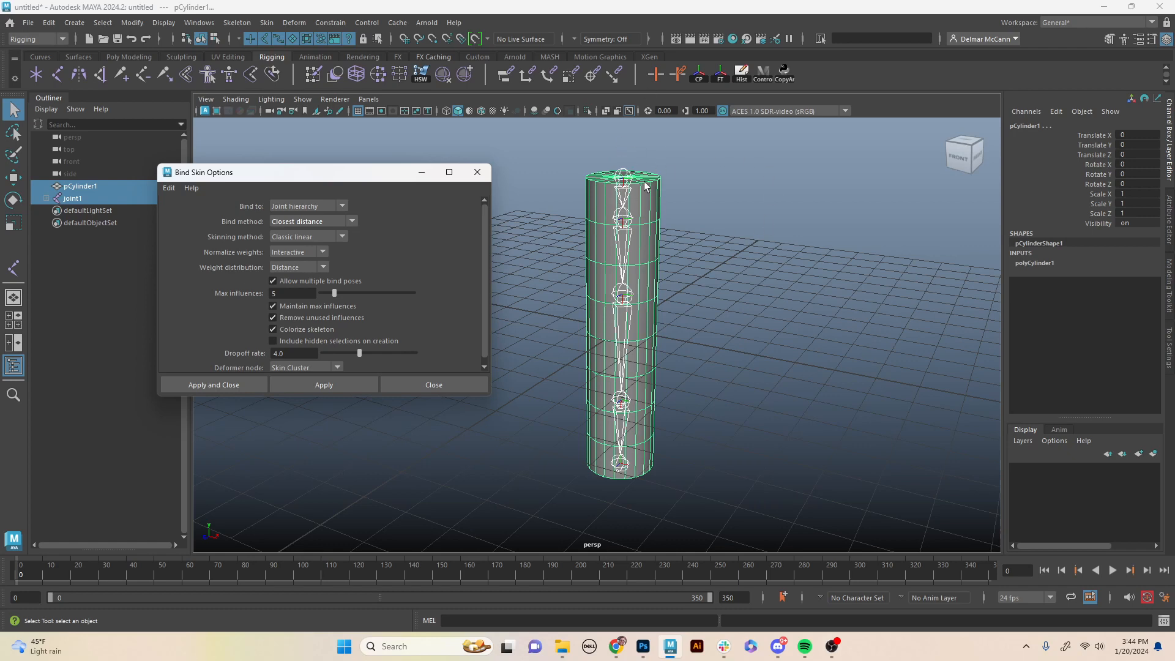
Select the middle joint and the root joint in turn, and review the Bind to choices while keeping Joint hierarchy.
{"action": "left_click", "coordinate": [618, 298]}
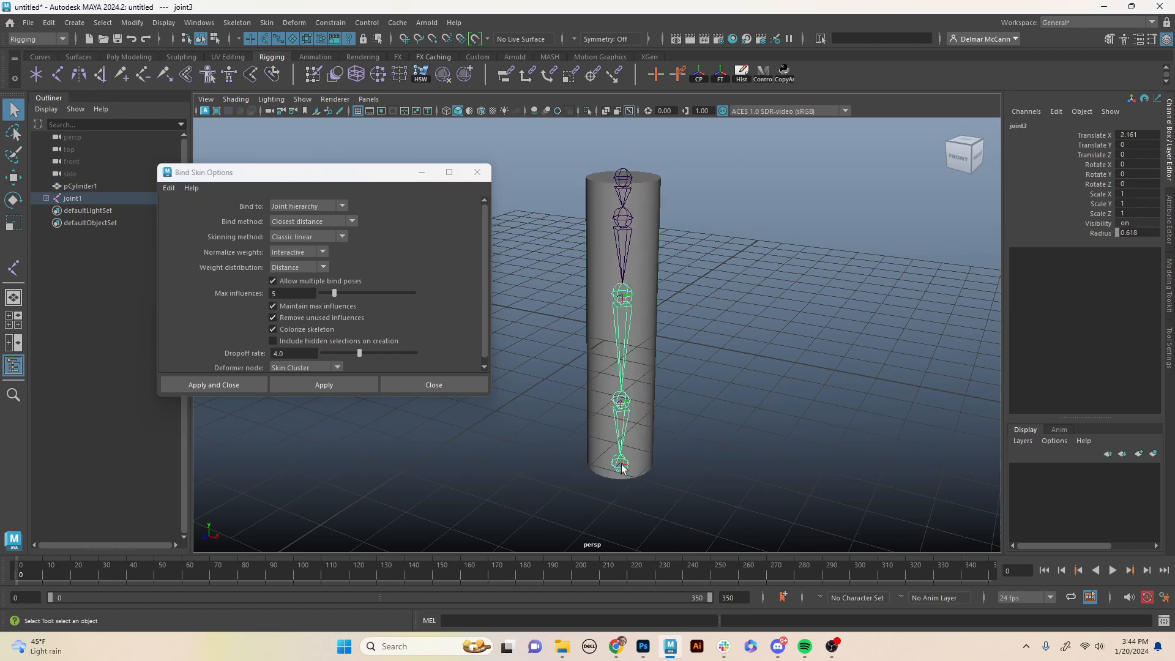
{"action": "left_click", "coordinate": [626, 180]}
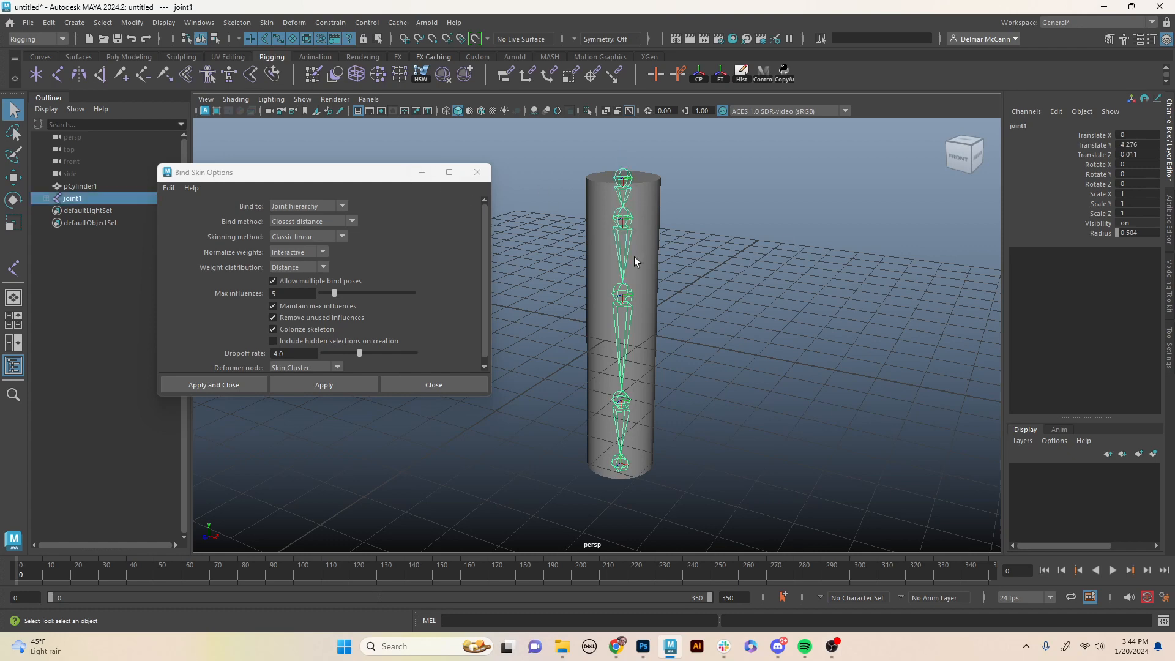
{"action": "left_click", "coordinate": [343, 207]}
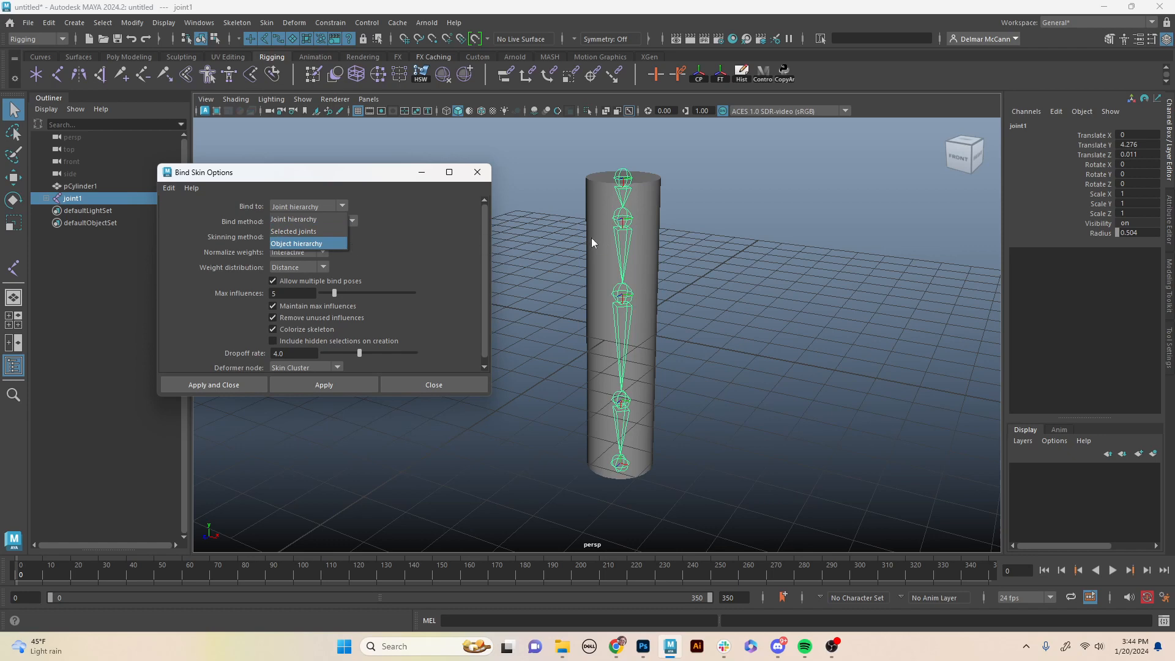
{"action": "left_click", "coordinate": [405, 207]}
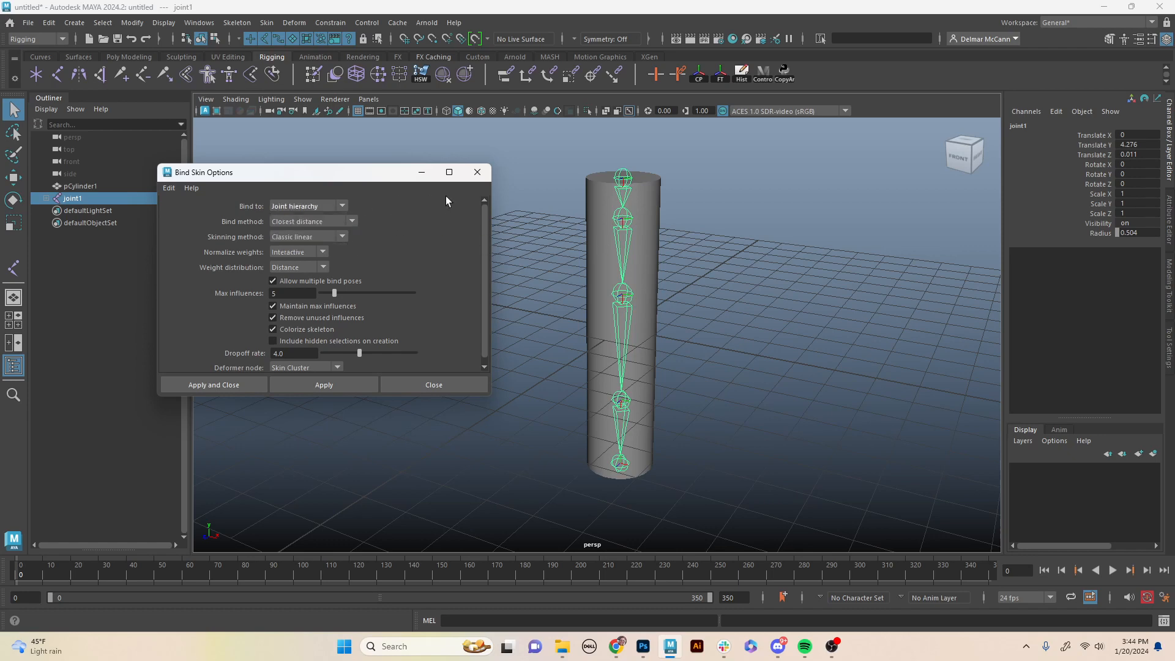
{"action": "left_click", "coordinate": [343, 206]}
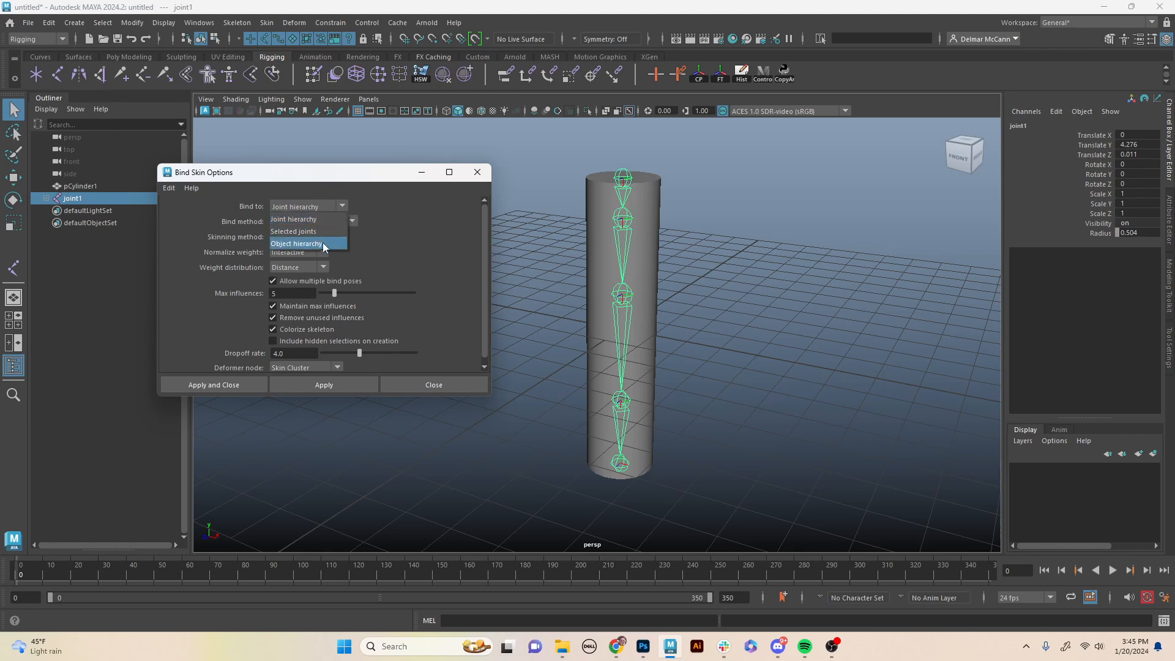
{"action": "left_click", "coordinate": [429, 230]}
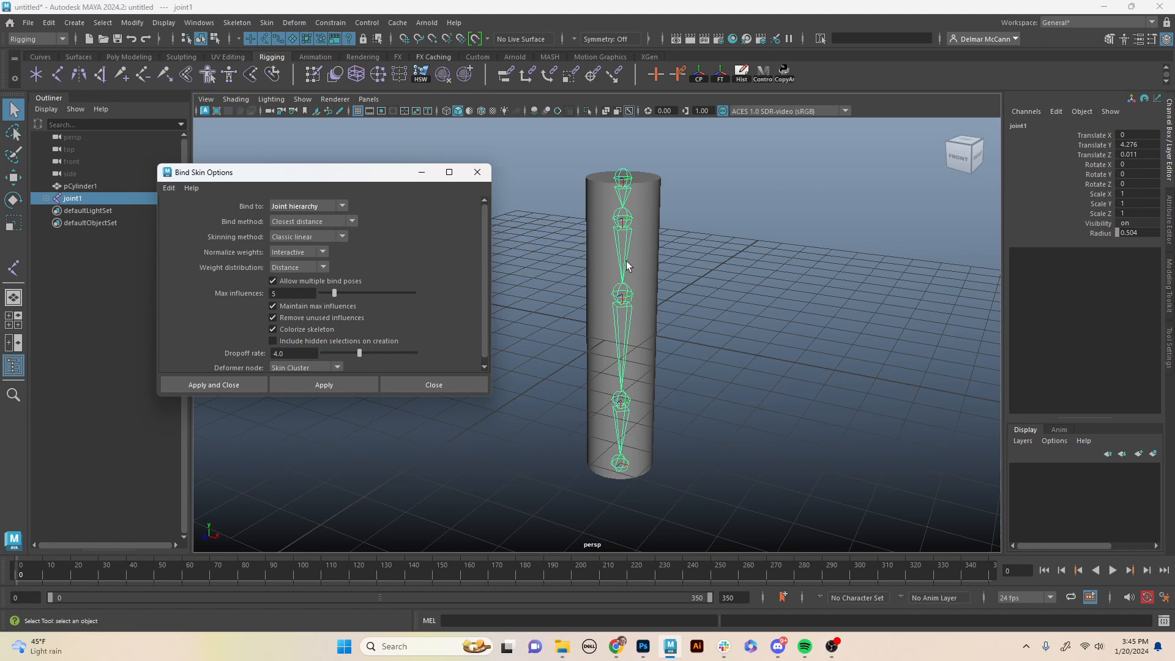
Review the bind method, skinning method and weight distribution choices, keeping Closest distance, Classic linear and Distance.
{"action": "left_click", "coordinate": [352, 223]}
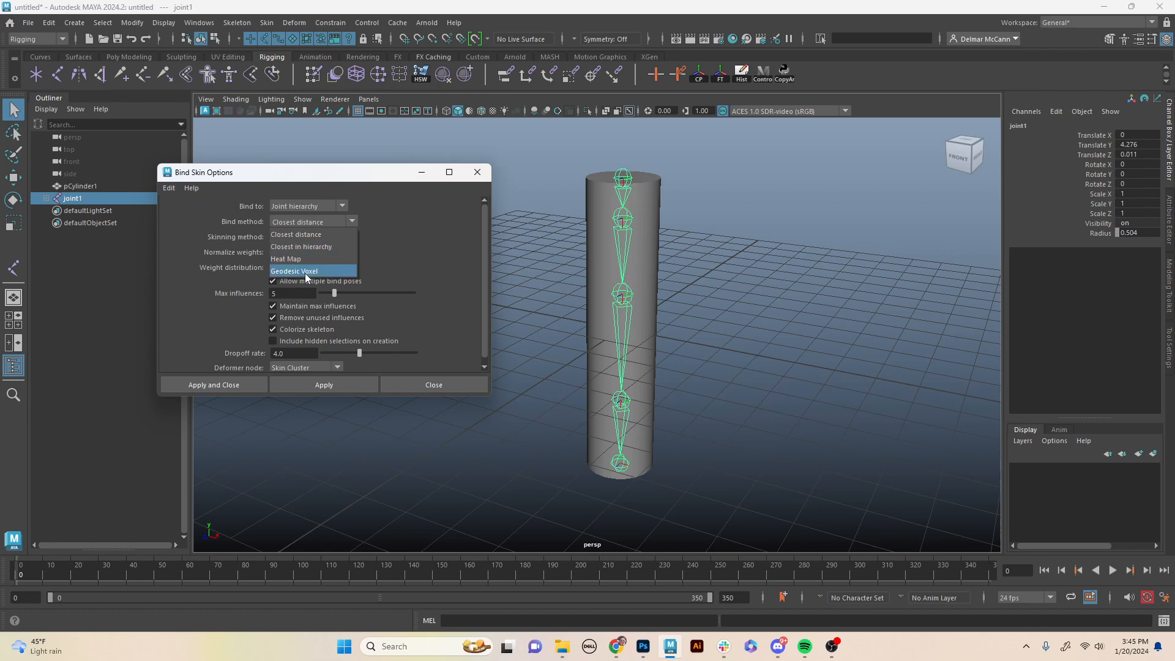
{"action": "left_click", "coordinate": [311, 222]}
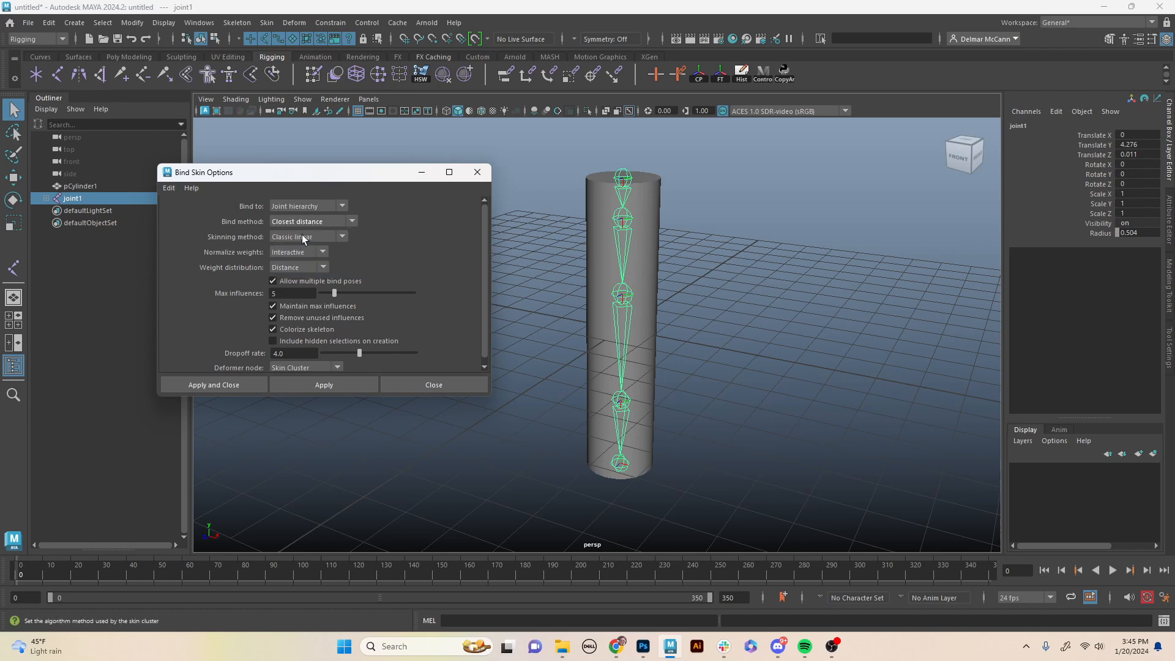
{"action": "left_click", "coordinate": [340, 236]}
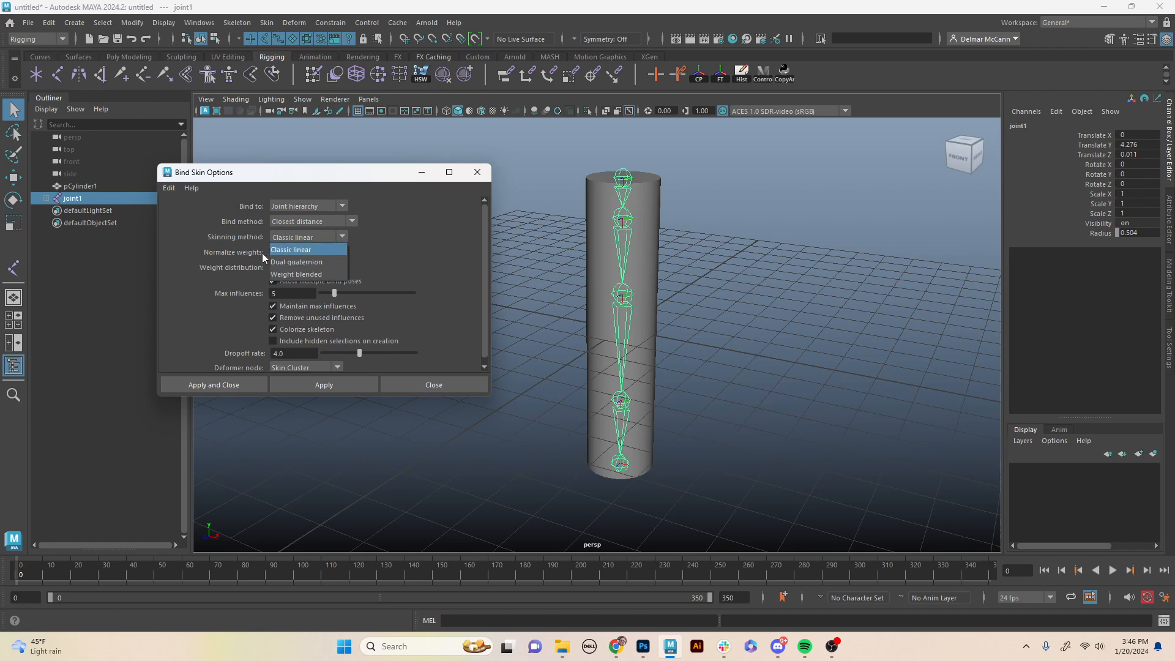
{"action": "left_click", "coordinate": [401, 252]}
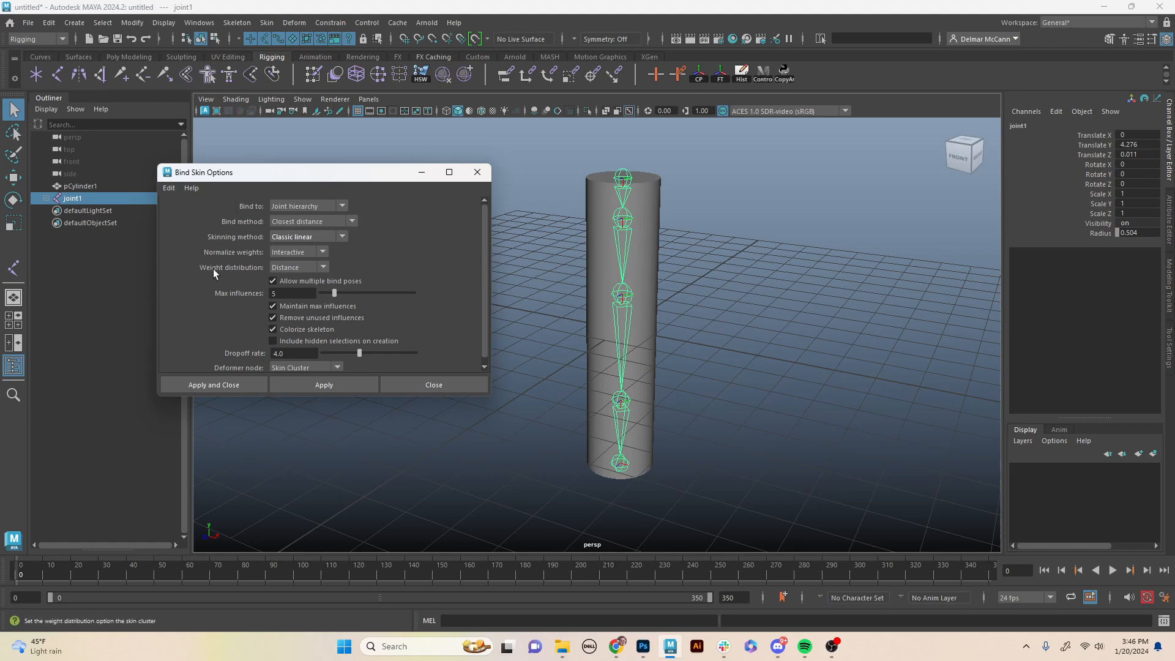
{"action": "left_click", "coordinate": [323, 268]}
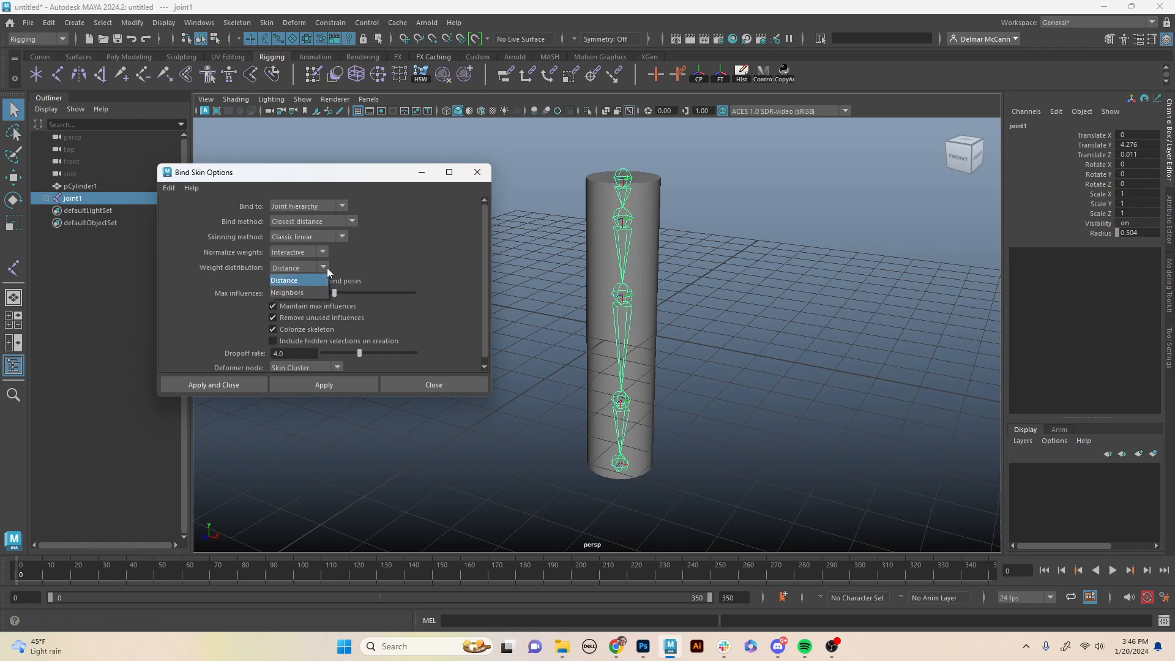
{"action": "left_click", "coordinate": [288, 281]}
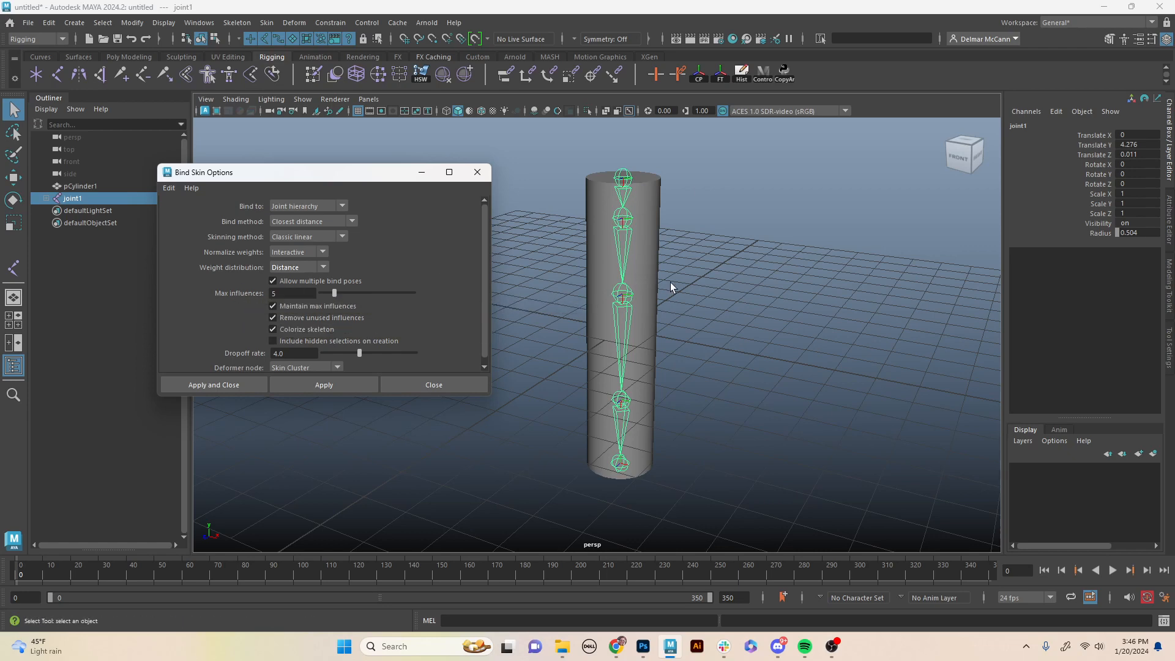
Select the cylinder, try a max influences value of 3 and return it to 5.
{"action": "left_click", "coordinate": [657, 306]}
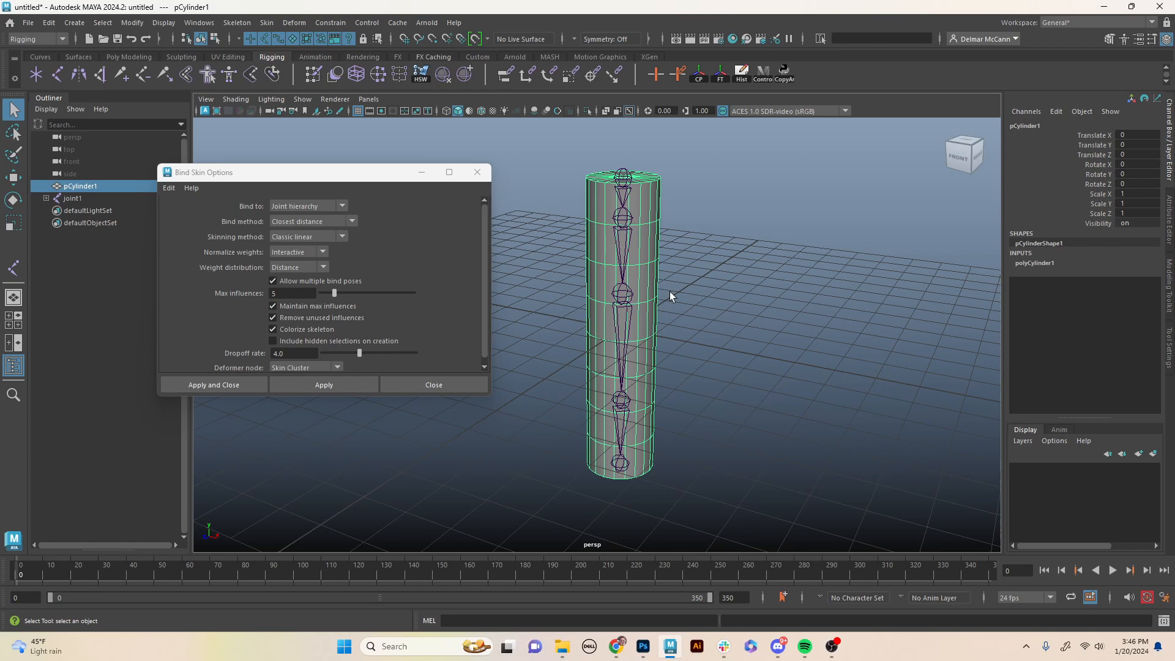
{"action": "left_click_drag", "start_coordinate": [335, 293], "coordinate": [327, 303]}
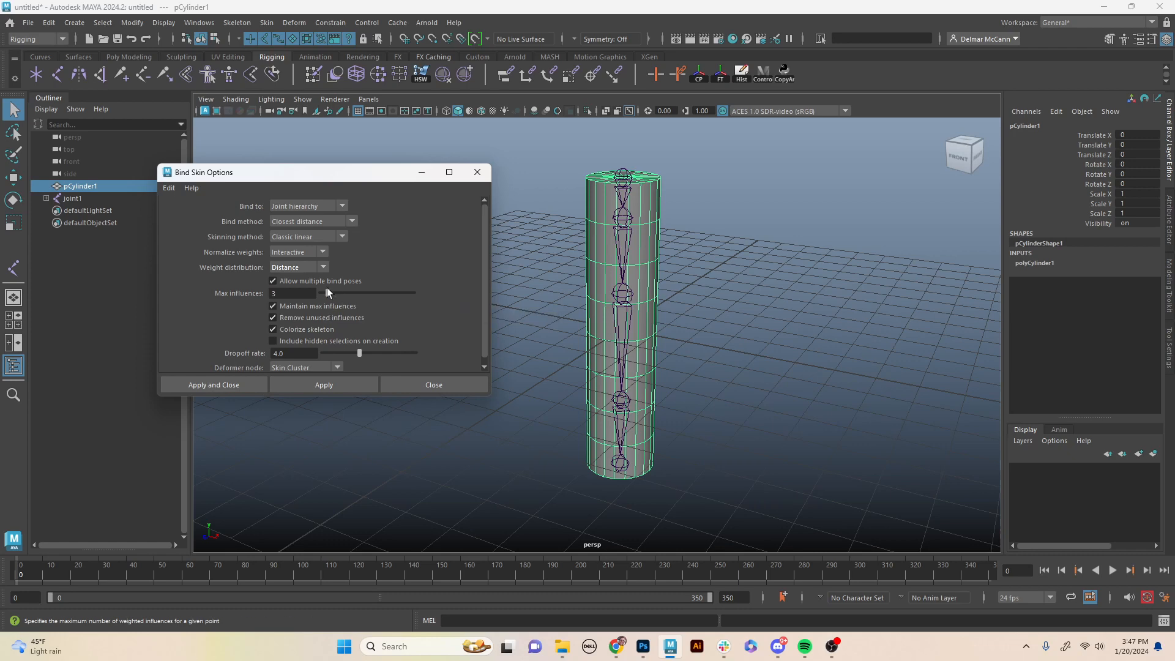
{"action": "left_click_drag", "start_coordinate": [330, 293], "coordinate": [328, 293]}
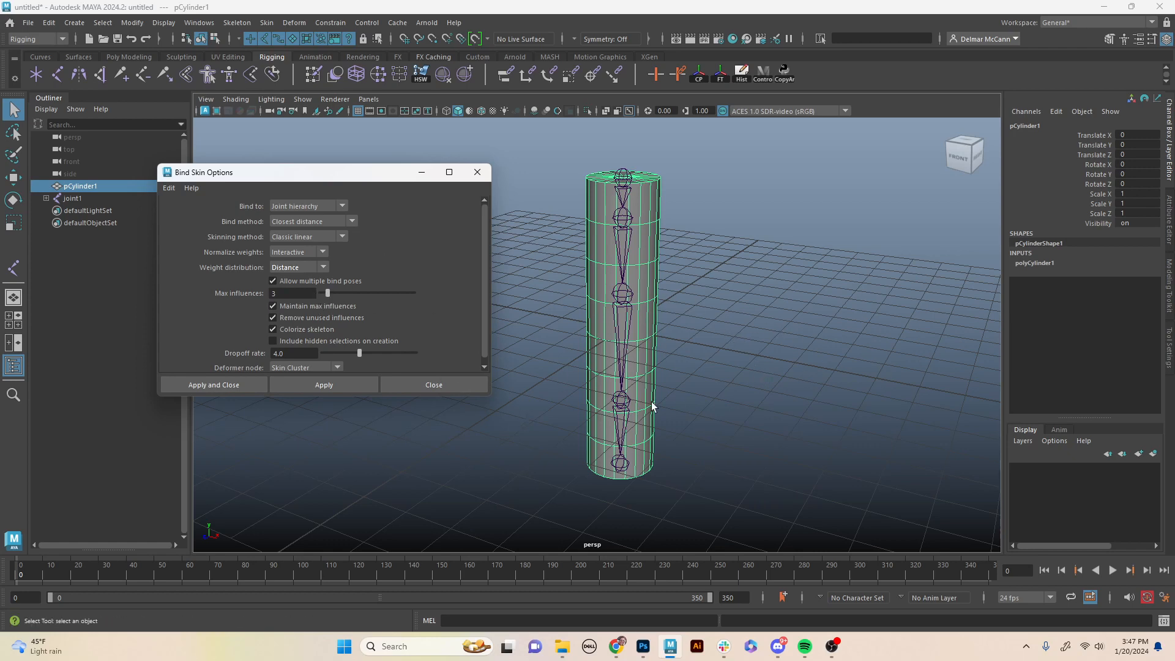
{"action": "left_click_drag", "start_coordinate": [327, 296], "coordinate": [334, 296]}
Bind the cylinder to the root joint's hierarchy with the current Bind Skin options, then select the cylinder.
{"action": "left_click", "coordinate": [625, 178]}
{"action": "left_click", "coordinate": [652, 196], "text": "shift"}
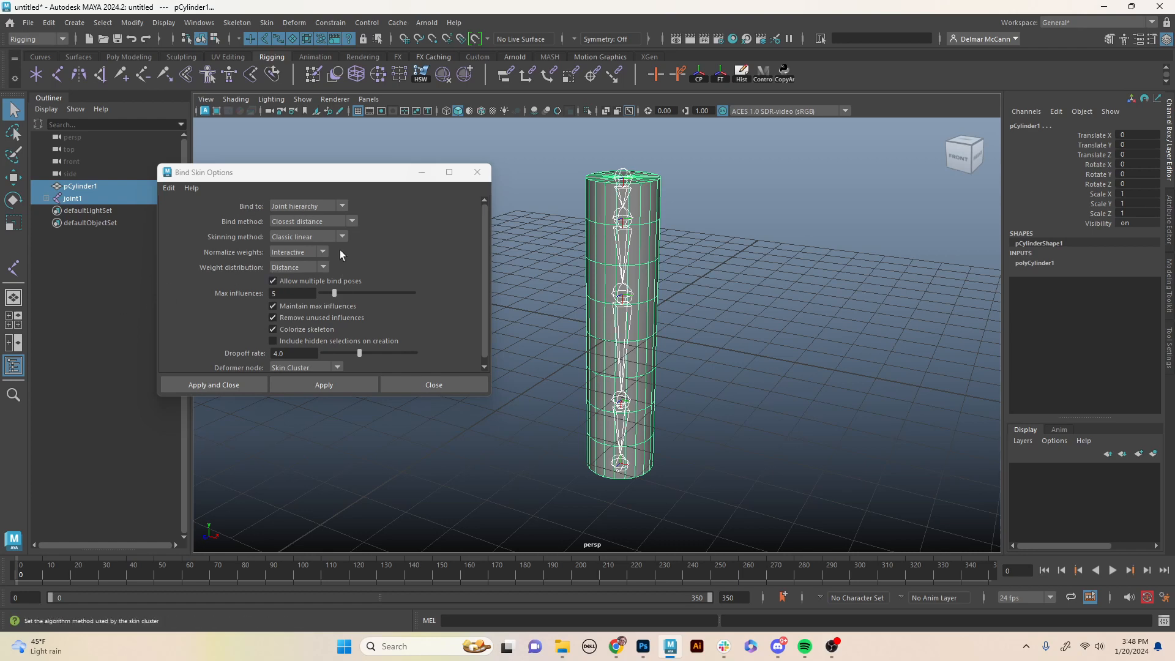
{"action": "left_click", "coordinate": [300, 383]}
{"action": "left_click", "coordinate": [638, 280]}
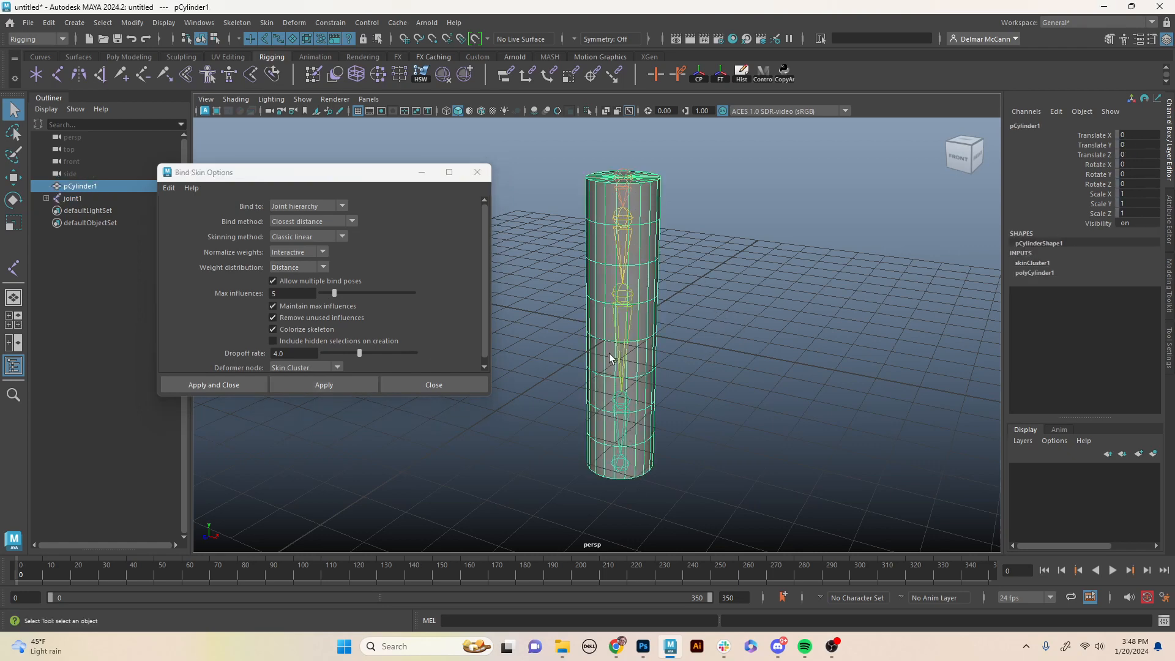
Rotate the middle joint to -90 degrees in Y to bend the bound cylinder.
{"action": "left_click_drag", "start_coordinate": [623, 313], "coordinate": [631, 293], "text": "alt"}
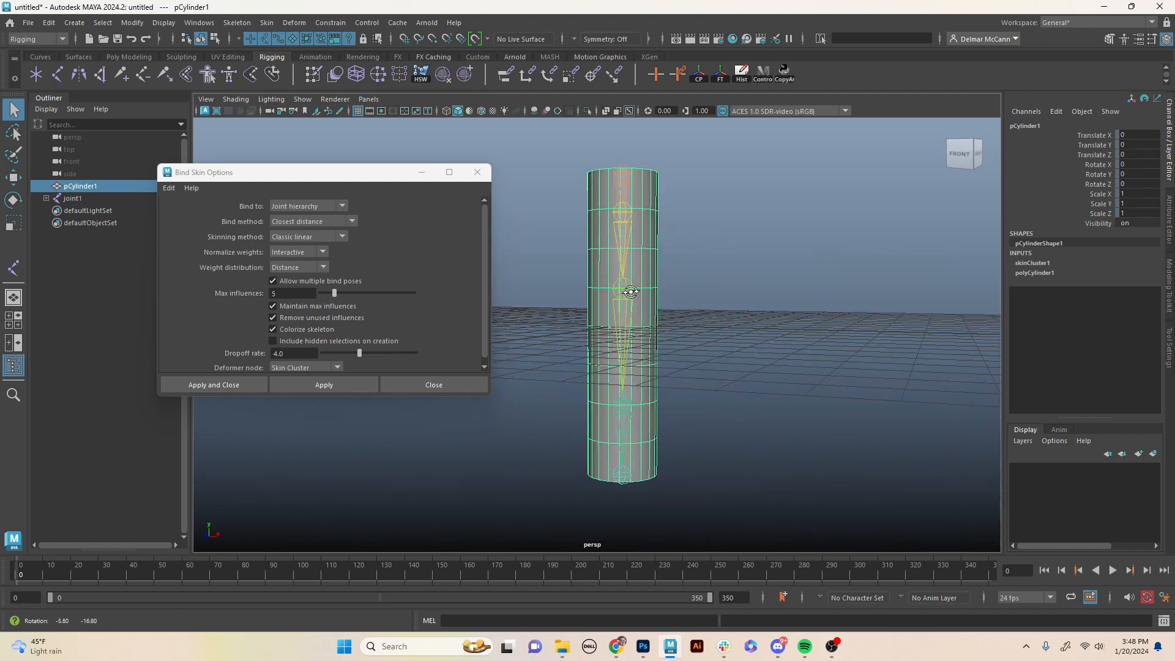
{"action": "left_click", "coordinate": [624, 291]}
{"action": "left_click_drag", "start_coordinate": [717, 326], "coordinate": [522, 289], "text": "alt"}
{"action": "key", "text": "e"}
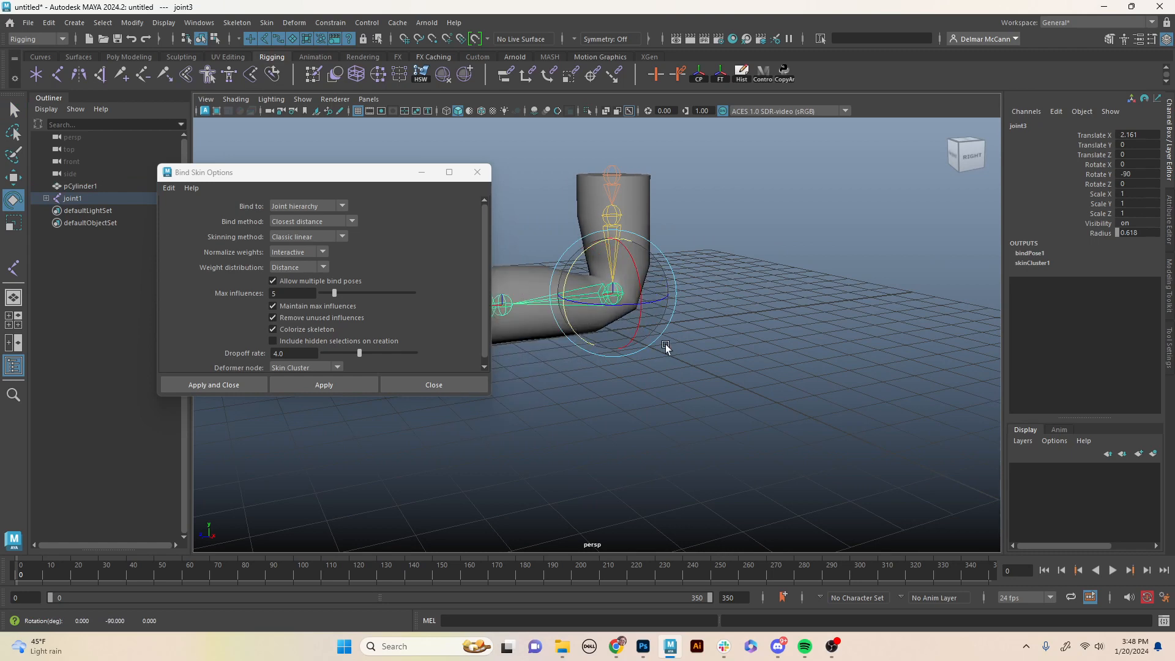
{"action": "left_click_drag", "start_coordinate": [667, 347], "coordinate": [728, 312], "text": "alt"}
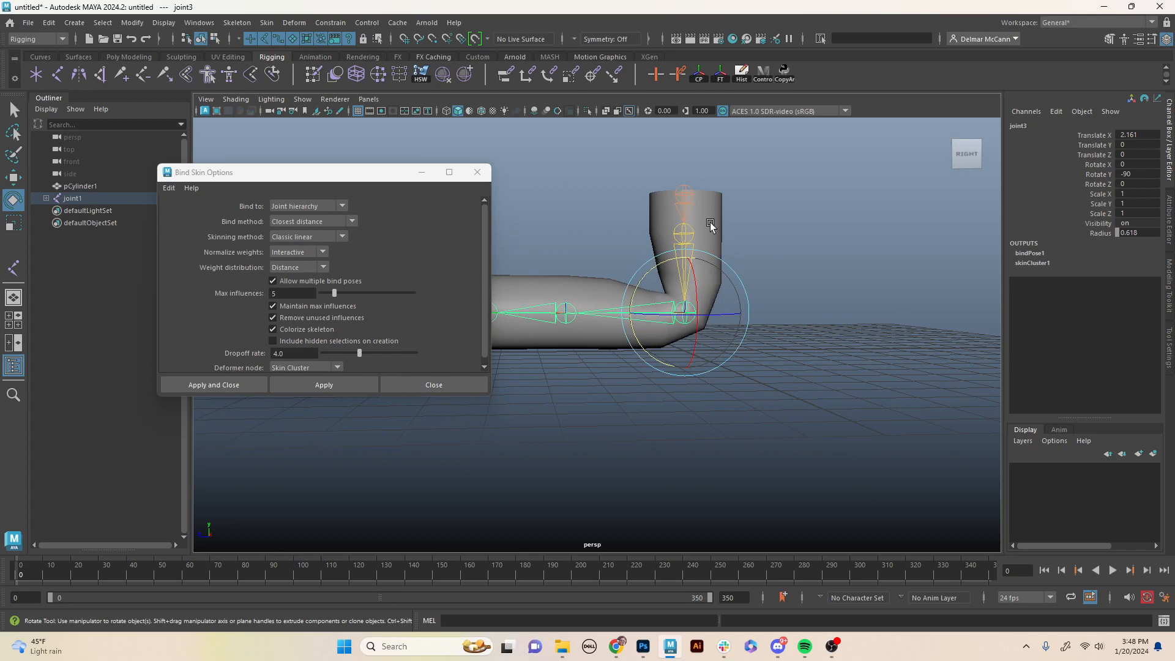
Turn on wireframe on shaded and examine the cylinder's deformation around the bent middle joint.
{"action": "left_click", "coordinate": [482, 110]}
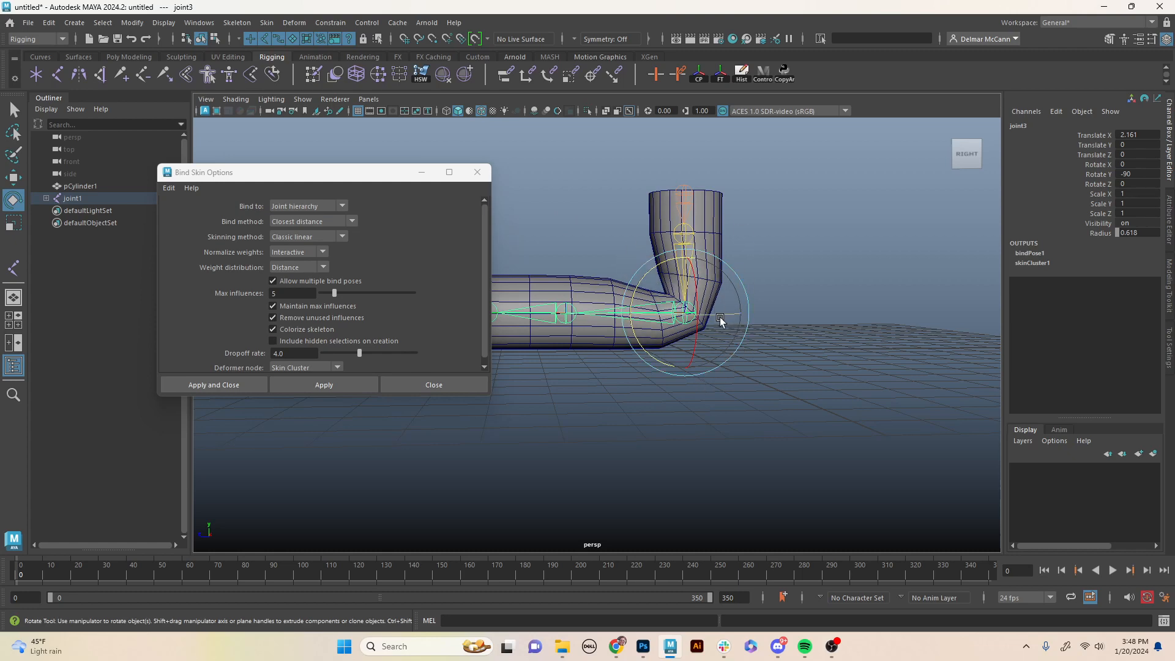
{"action": "left_click_drag", "start_coordinate": [661, 264], "coordinate": [653, 301]}
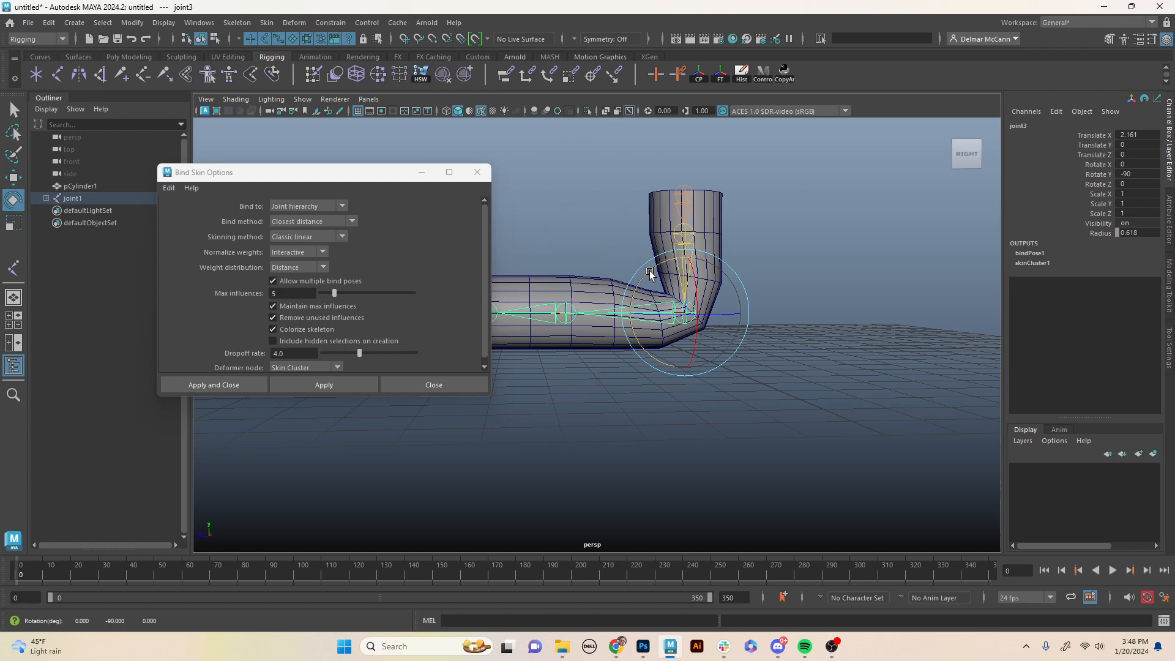
{"action": "left_click_drag", "start_coordinate": [649, 270], "coordinate": [657, 350]}
Undo the middle joint's rotation and the skin bind, back to the unbound cylinder and joint chain.
{"action": "key", "text": "ctrl+z"}
{"action": "key", "text": "ctrl+z"}
{"action": "key", "text": "ctrl+z"}
{"action": "key", "text": "ctrl+z"}
{"action": "key", "text": "ctrl+z"}
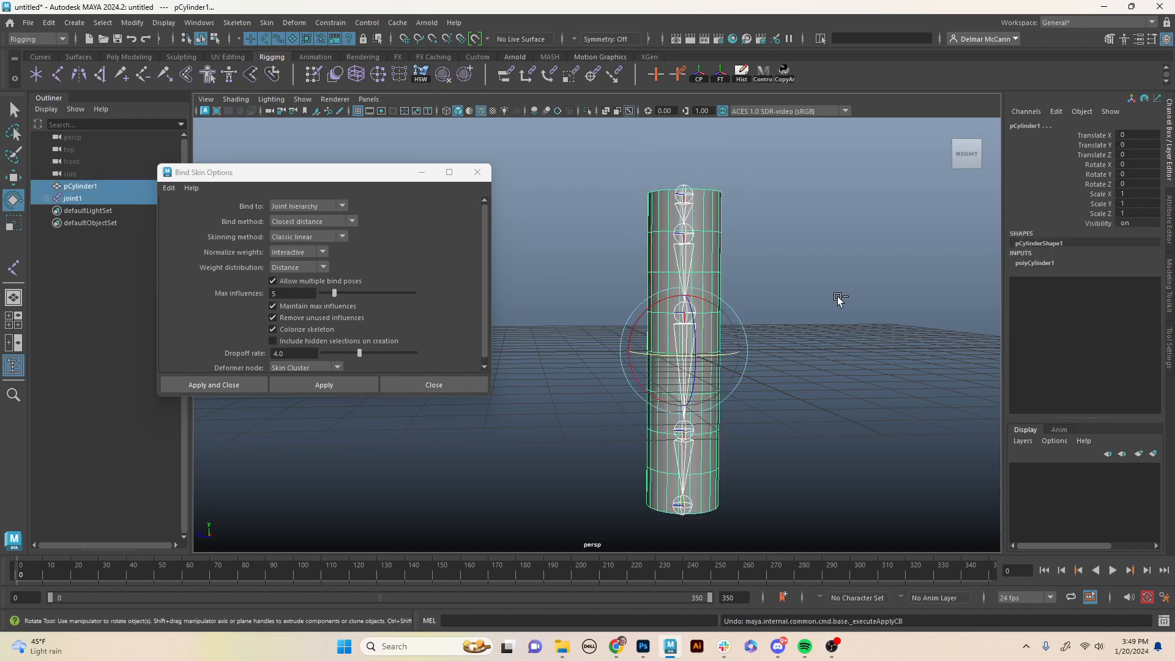
{"action": "key", "text": "ctrl+z"}
{"action": "key", "text": "ctrl+z"}
{"action": "key", "text": "ctrl+z"}
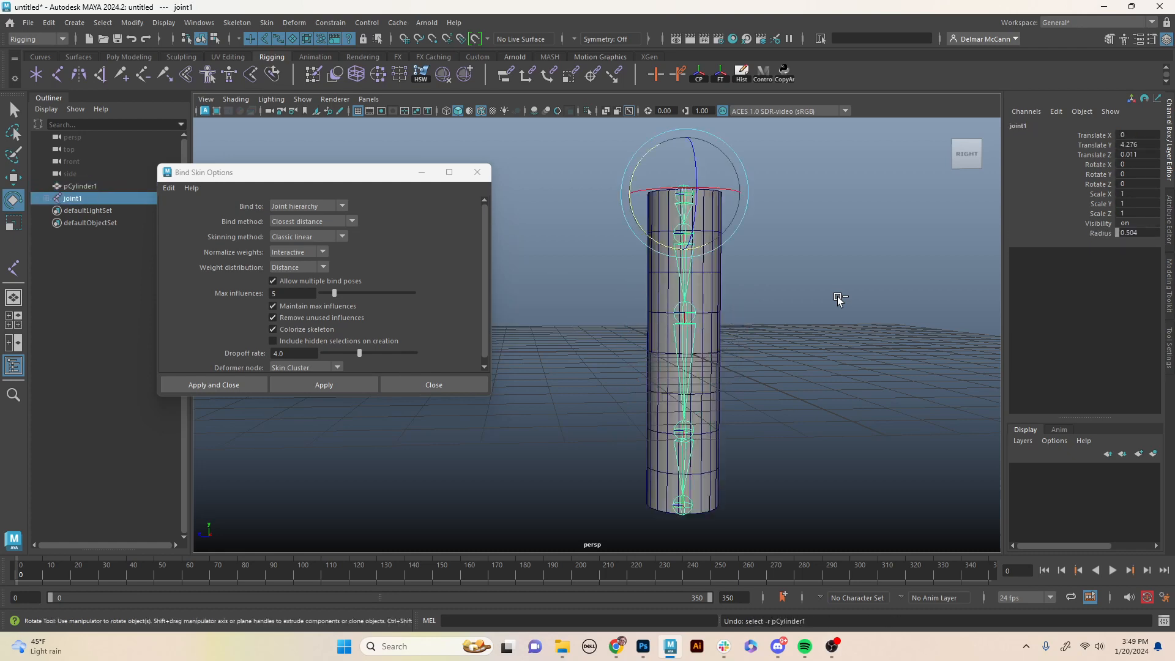
Select the root joint and the cylinder, and bind them with Closest distance and Classic linear skinning.
{"action": "left_click", "coordinate": [830, 276]}
{"action": "left_click", "coordinate": [715, 270]}
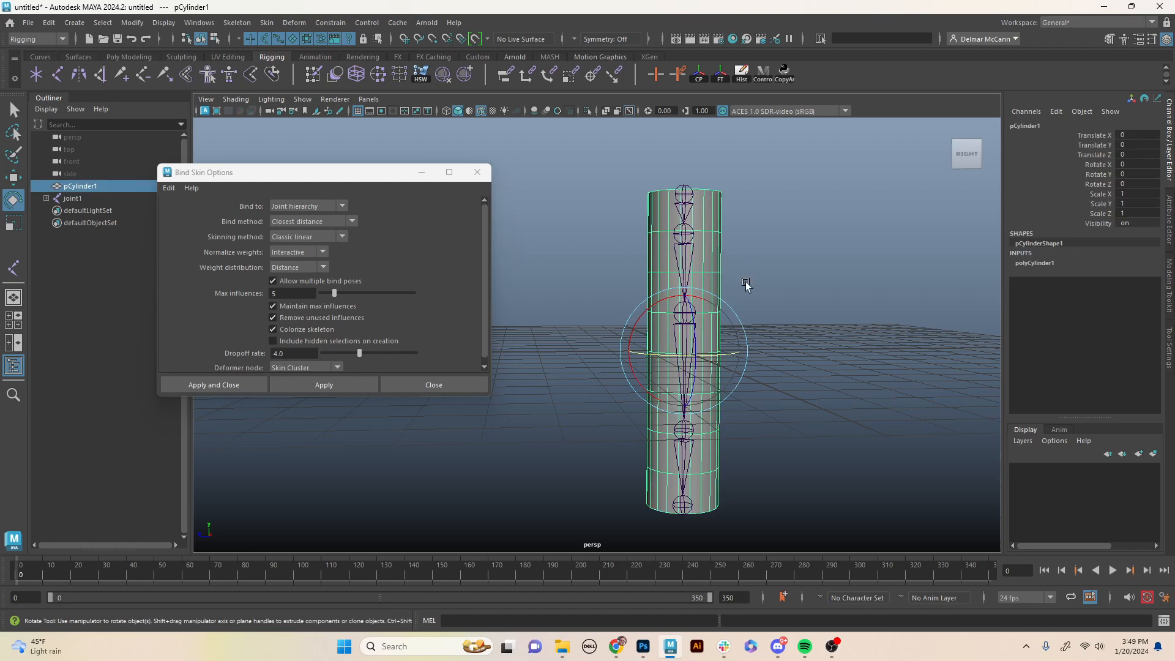
{"action": "left_click", "coordinate": [692, 207]}
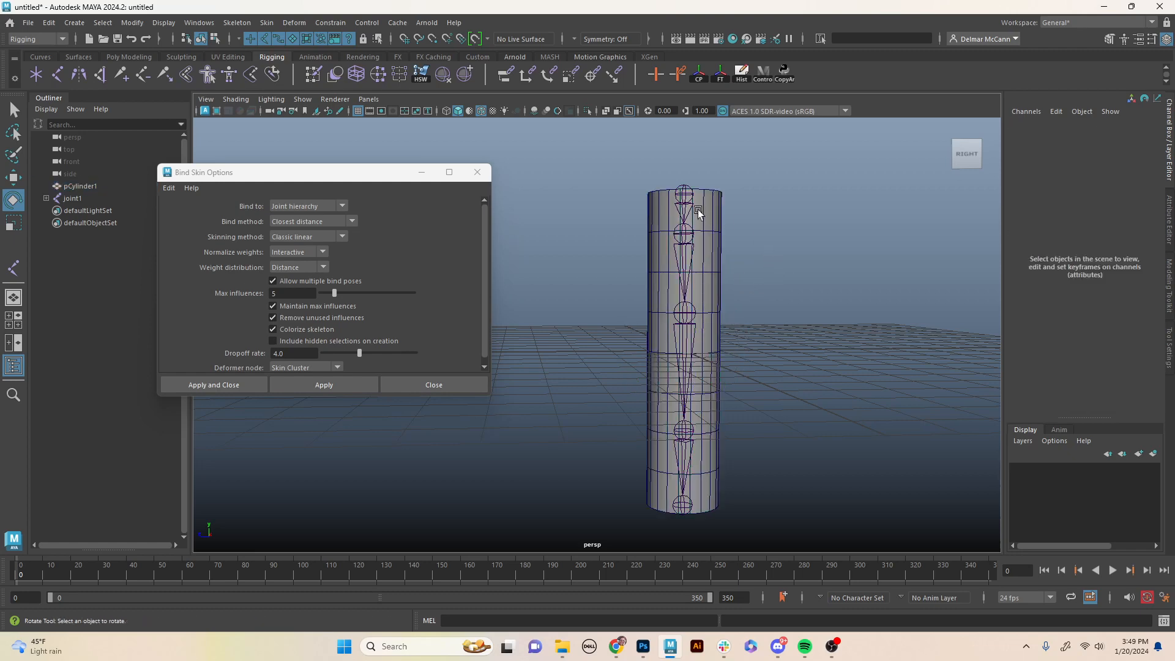
{"action": "left_click", "coordinate": [687, 315]}
{"action": "left_click", "coordinate": [833, 302]}
{"action": "left_click", "coordinate": [693, 196]}
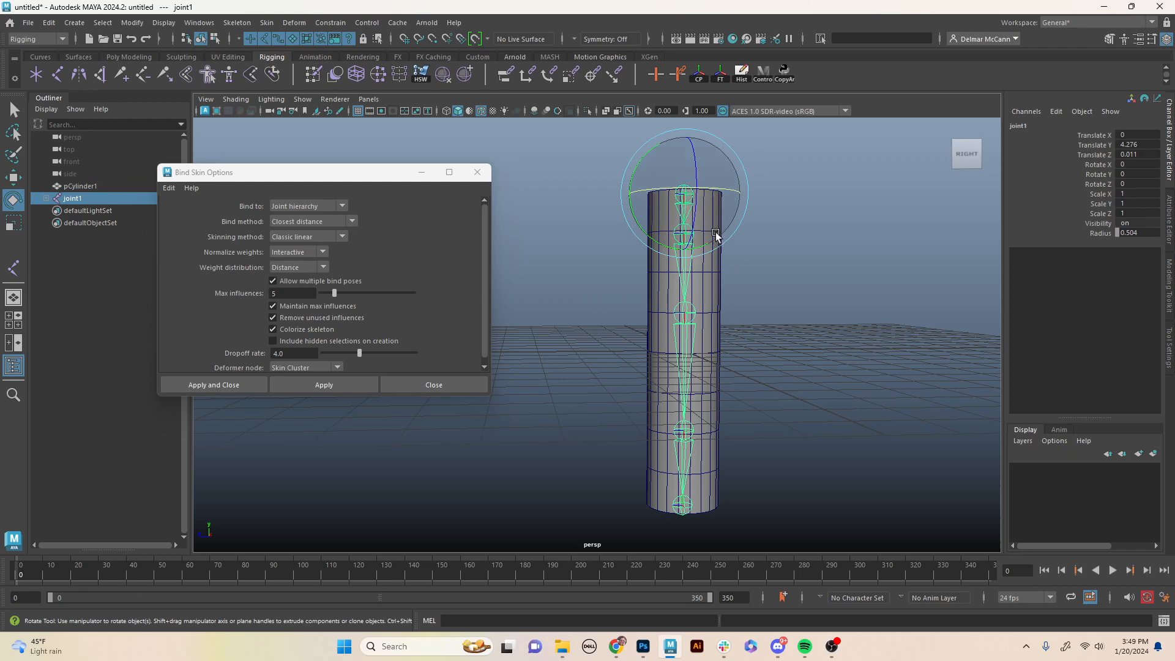
{"action": "left_click", "coordinate": [709, 337], "text": "shift"}
{"action": "left_click", "coordinate": [324, 384]}
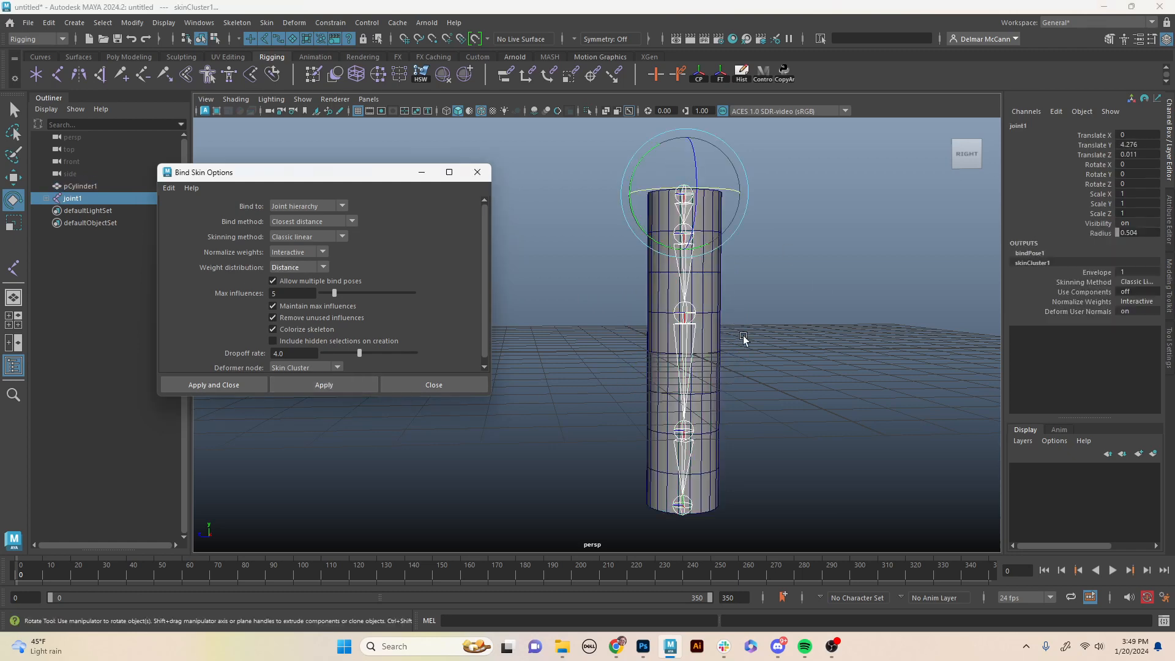
Twist the middle joint around its X axis to test the Classic linear deformation of the bound cylinder.
{"action": "left_click", "coordinate": [680, 317]}
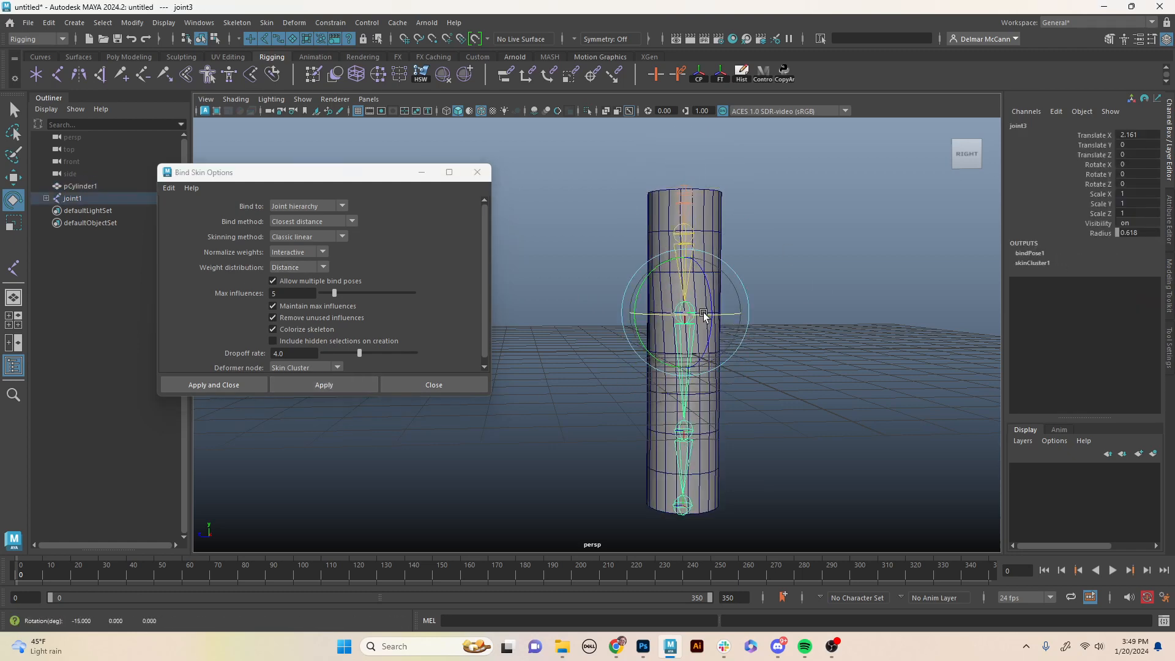
{"action": "mouse_move", "coordinate": [704, 315]}
{"action": "left_mouse_down"}
{"action": "mouse_move", "coordinate": [741, 314]}
{"action": "mouse_move", "coordinate": [637, 315]}
{"action": "mouse_move", "coordinate": [723, 315]}
{"action": "left_mouse_up"}
{"action": "mouse_move", "coordinate": [631, 352]}
{"action": "left_mouse_down"}
{"action": "mouse_move", "coordinate": [747, 351]}
{"action": "mouse_move", "coordinate": [619, 349]}
{"action": "left_mouse_up"}
Undo the middle joint's twist and the Classic linear bind, back to the unbound cylinder and joint chain.
{"action": "key", "text": "ctrl+z"}
{"action": "key", "text": "ctrl+z"}
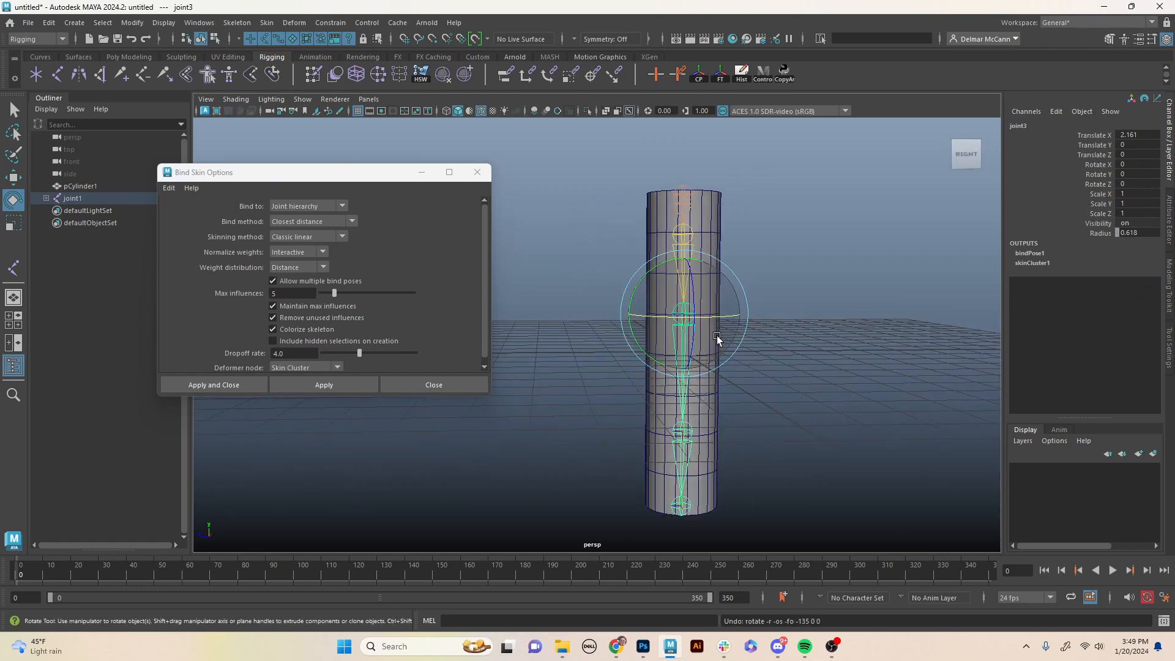
{"action": "key", "text": "ctrl+z"}
{"action": "key", "text": "ctrl+z"}
{"action": "key", "text": "ctrl+z"}
{"action": "key", "text": "ctrl+z"}
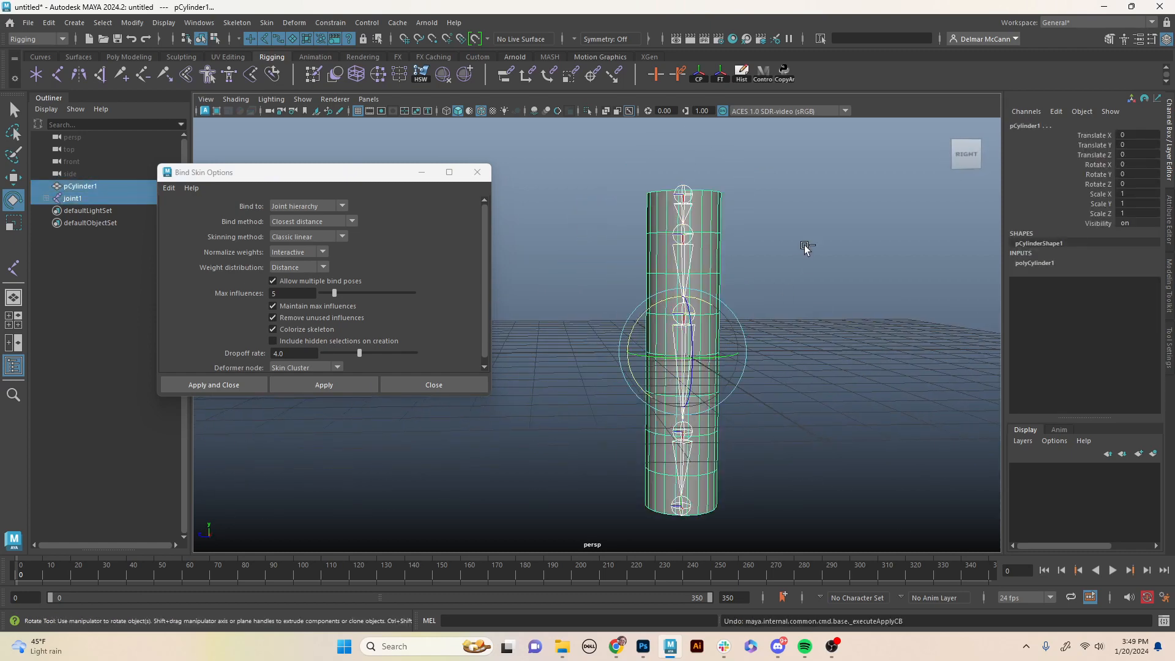
Bind the cylinder to the root joint's hierarchy with the skinning method set to Dual quaternion.
{"action": "left_click", "coordinate": [685, 194]}
{"action": "left_click", "coordinate": [710, 292], "text": "shift"}
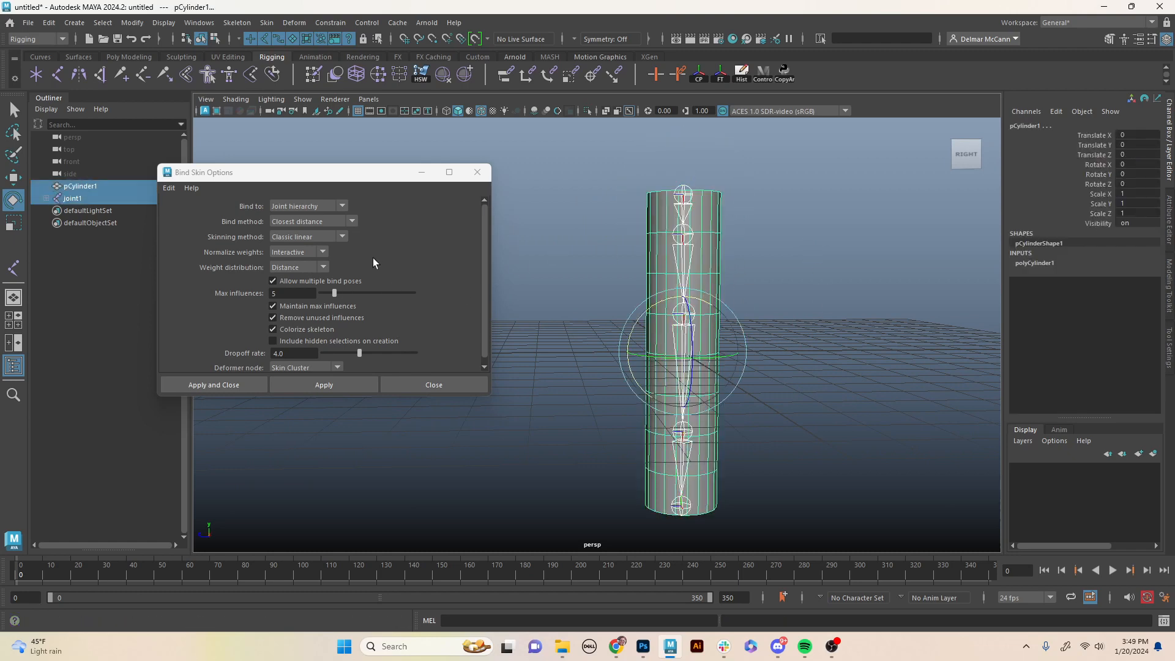
{"action": "left_click", "coordinate": [342, 237]}
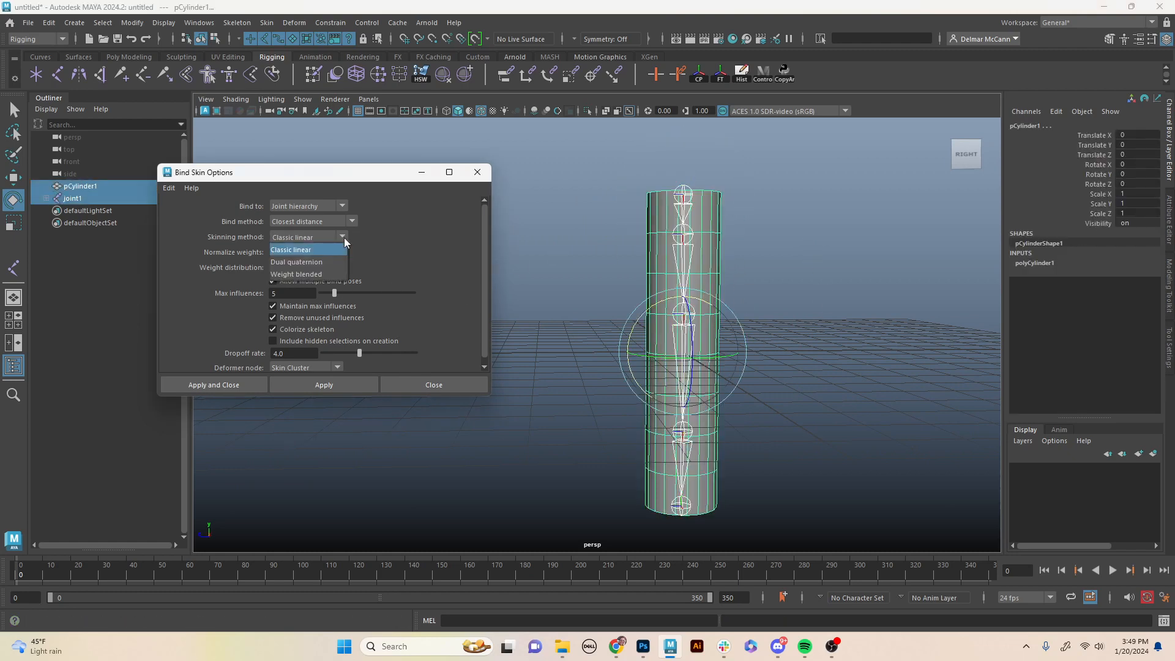
{"action": "left_click", "coordinate": [326, 263]}
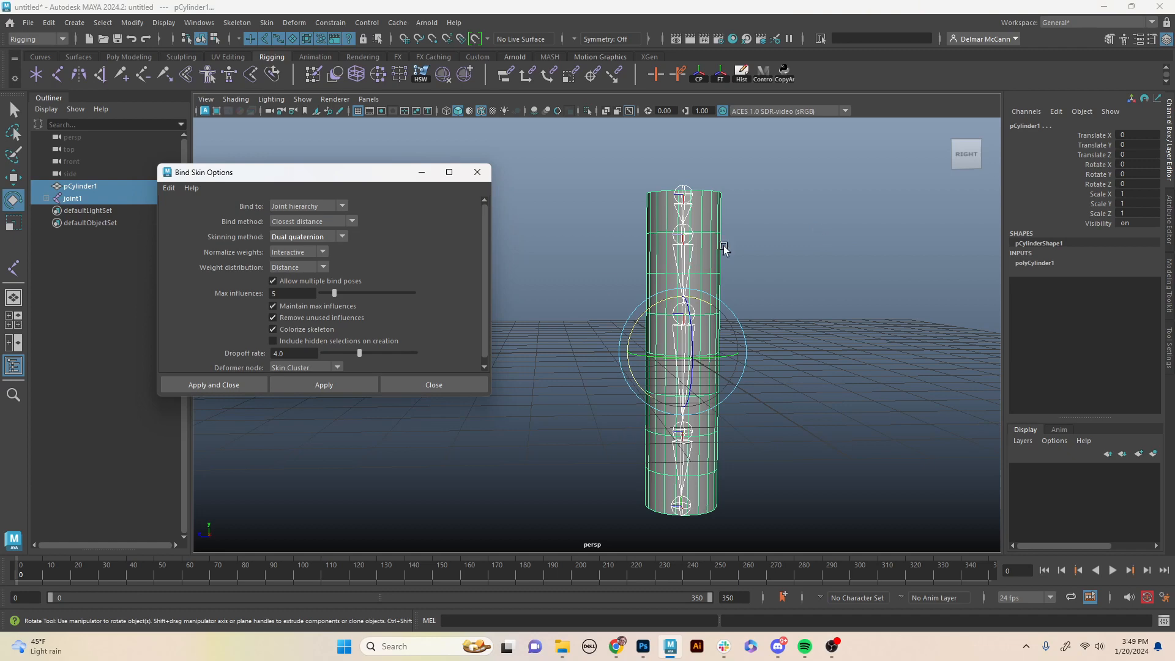
{"action": "left_click", "coordinate": [336, 390]}
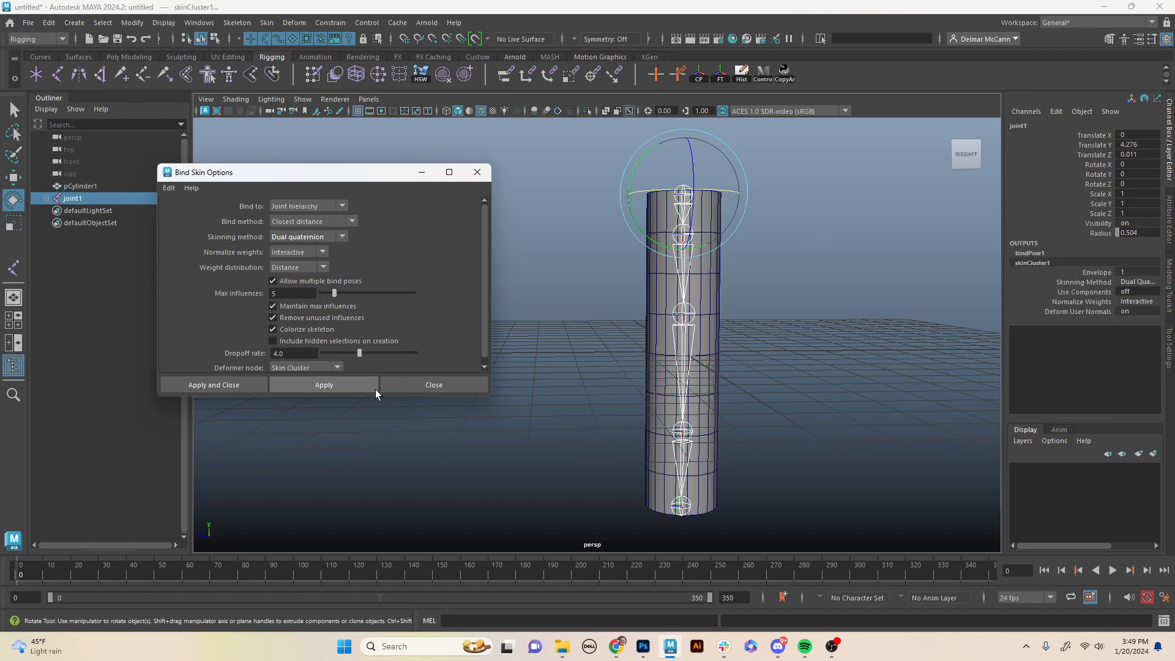
Twist the middle joint around X in stages to 120, 135, 180 and 195 degrees to test the Dual quaternion deformation.
{"action": "left_click", "coordinate": [684, 315]}
{"action": "left_click_drag", "start_coordinate": [728, 318], "coordinate": [746, 355]}
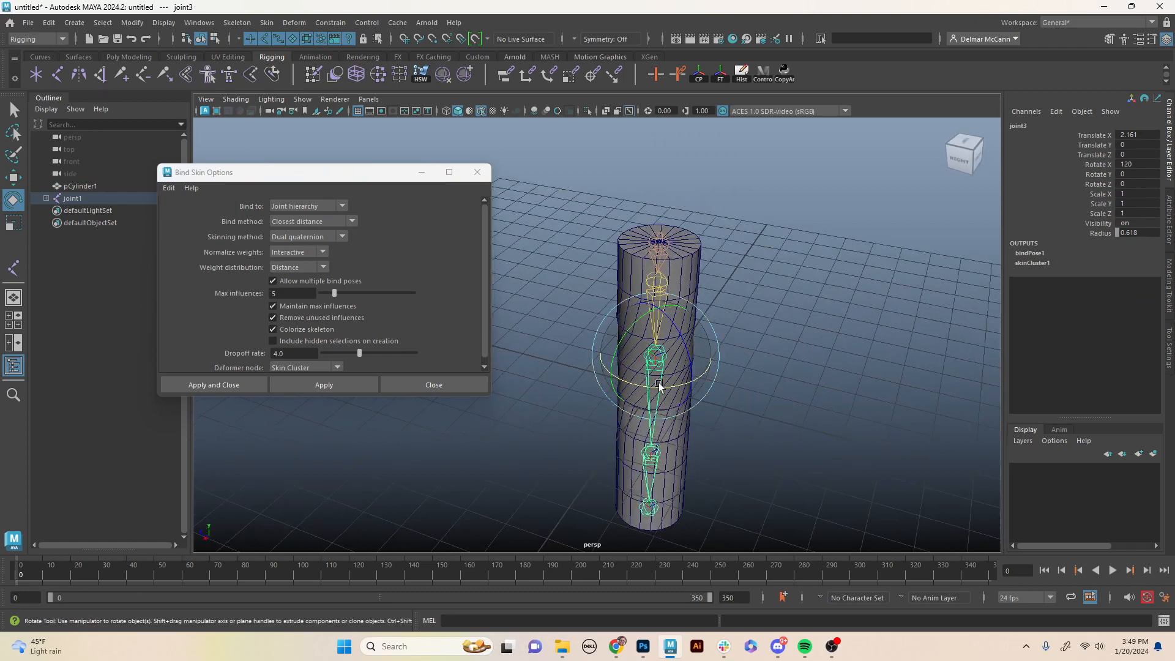
{"action": "left_click_drag", "start_coordinate": [612, 354], "coordinate": [721, 392], "text": "alt"}
{"action": "left_click_drag", "start_coordinate": [734, 326], "coordinate": [717, 329]}
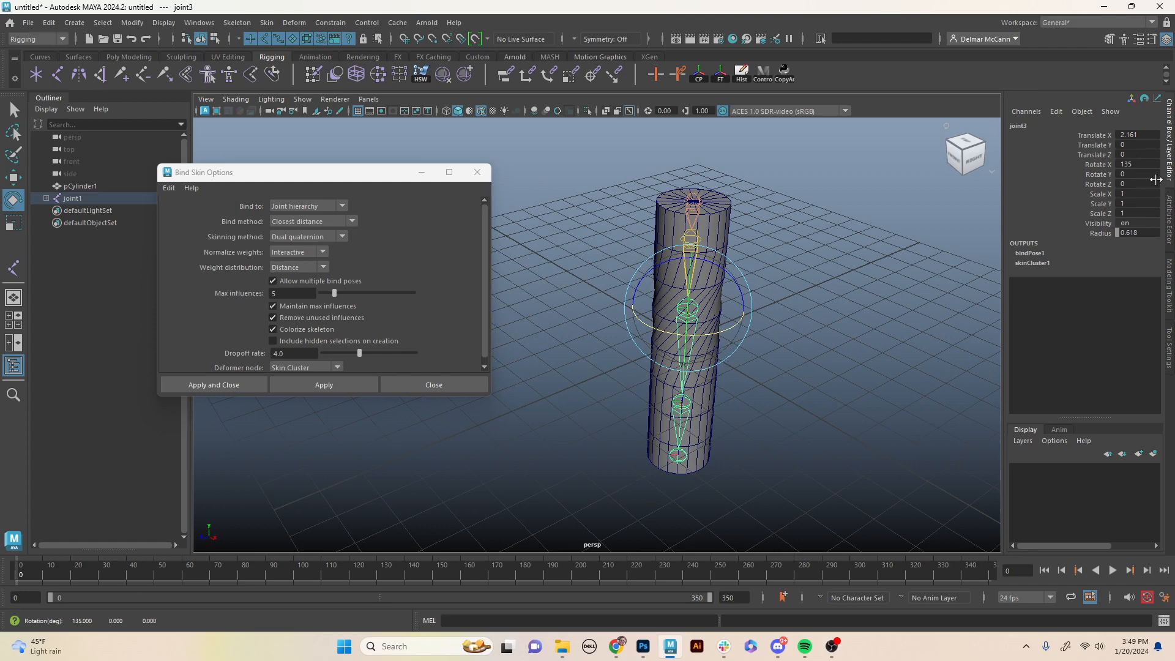
{"action": "mouse_move", "coordinate": [722, 329]}
{"action": "left_mouse_down"}
{"action": "mouse_move", "coordinate": [700, 334]}
{"action": "mouse_move", "coordinate": [714, 332]}
{"action": "left_mouse_up"}
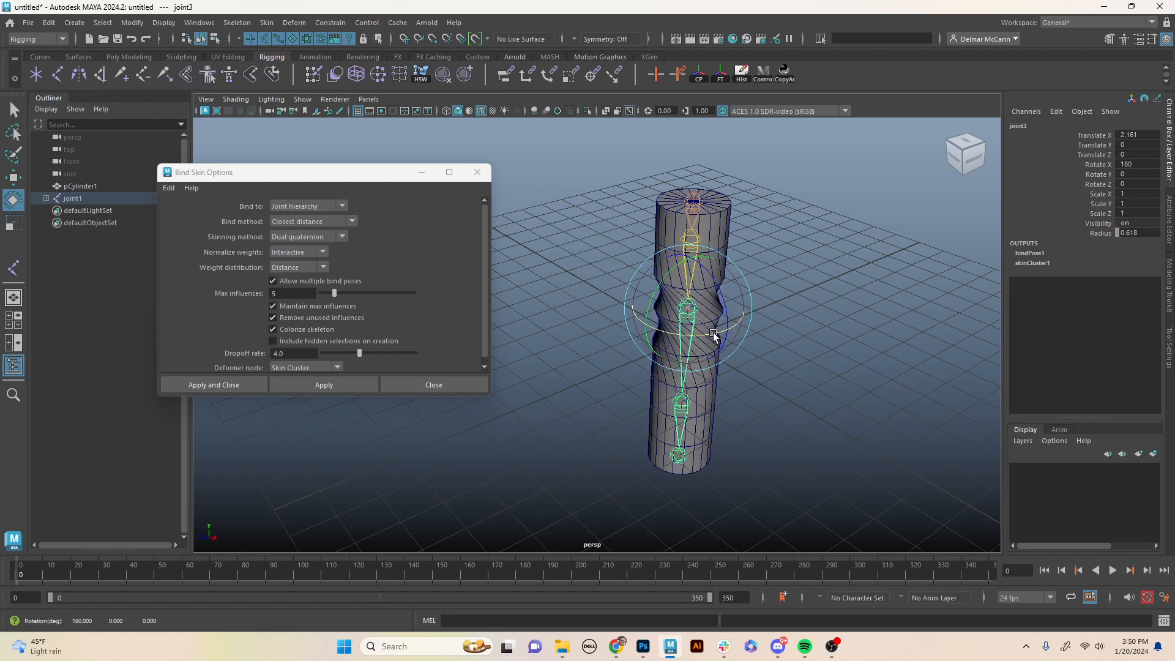
{"action": "left_click_drag", "start_coordinate": [714, 332], "coordinate": [700, 336]}
Turn off Discrete Rotate and twist the middle joint freely in X to 274.086 and 111.624 degrees.
{"action": "key", "text": "e"}
{"action": "left_click", "coordinate": [713, 340]}
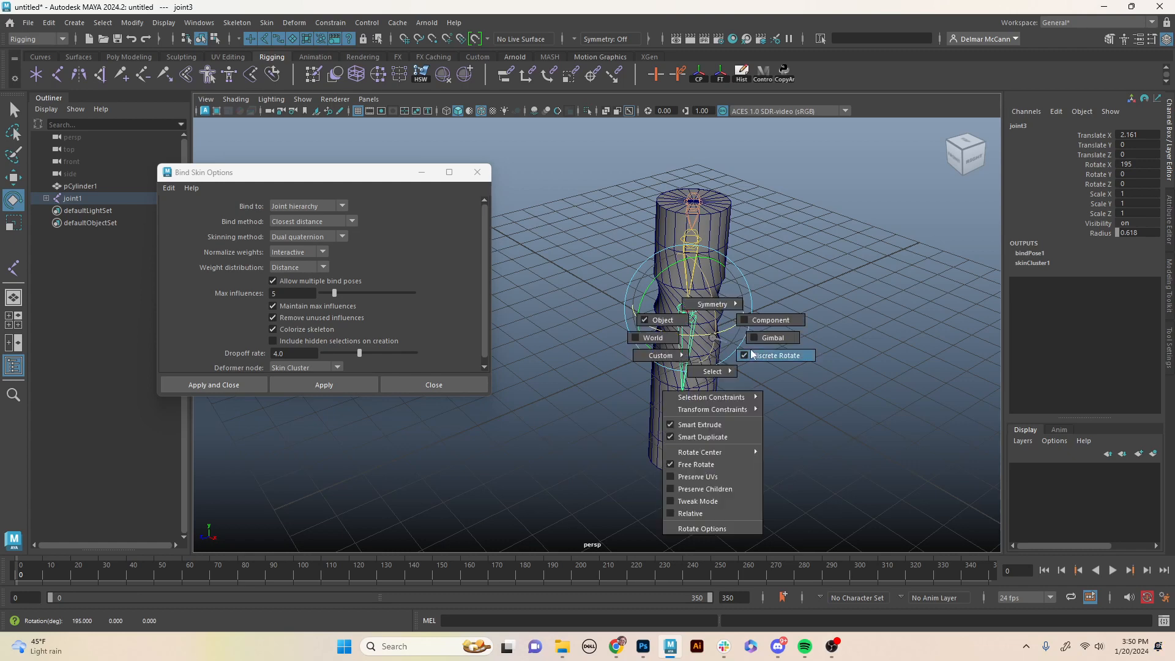
{"action": "left_click_drag", "start_coordinate": [757, 358], "coordinate": [635, 331]}
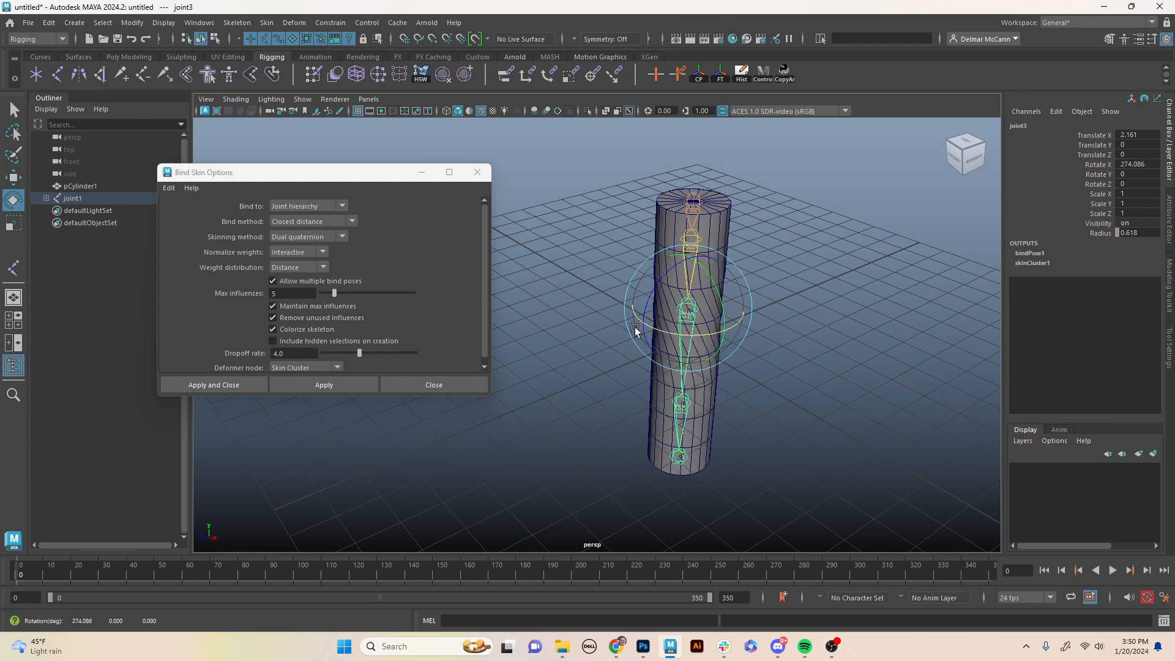
{"action": "left_click_drag", "start_coordinate": [707, 329], "coordinate": [754, 326]}
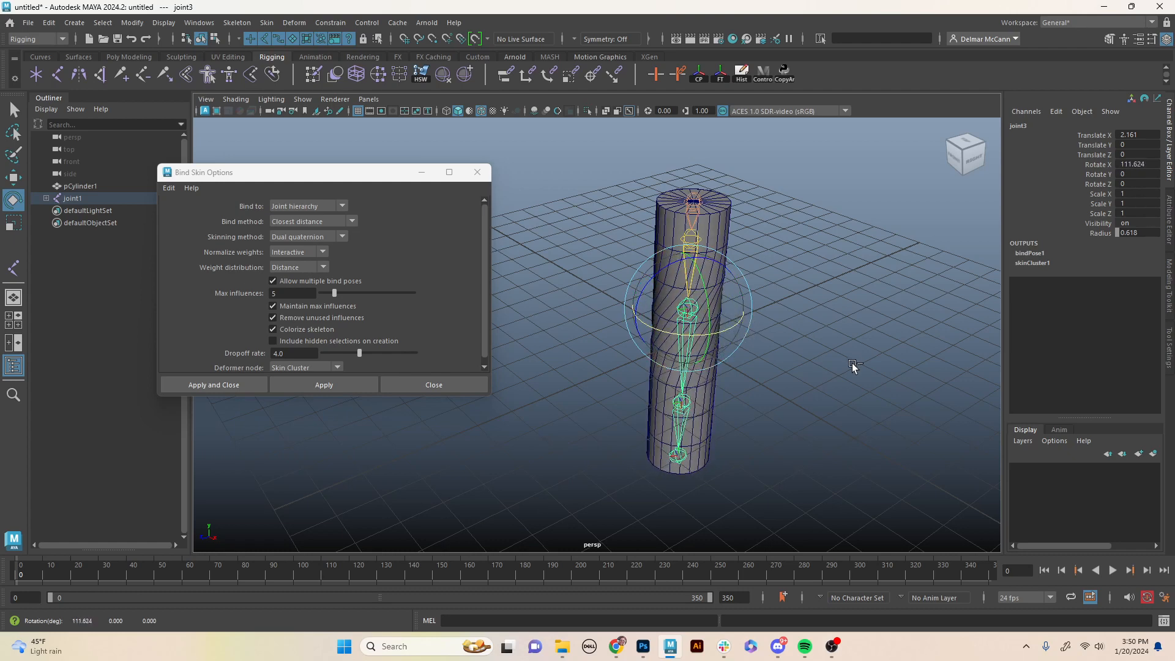
Undo the free twists and set the middle joint's Rotate X to 0.
{"action": "key", "text": "ctrl+z"}
{"action": "key", "text": "ctrl+z"}
{"action": "key", "text": "ctrl+z"}
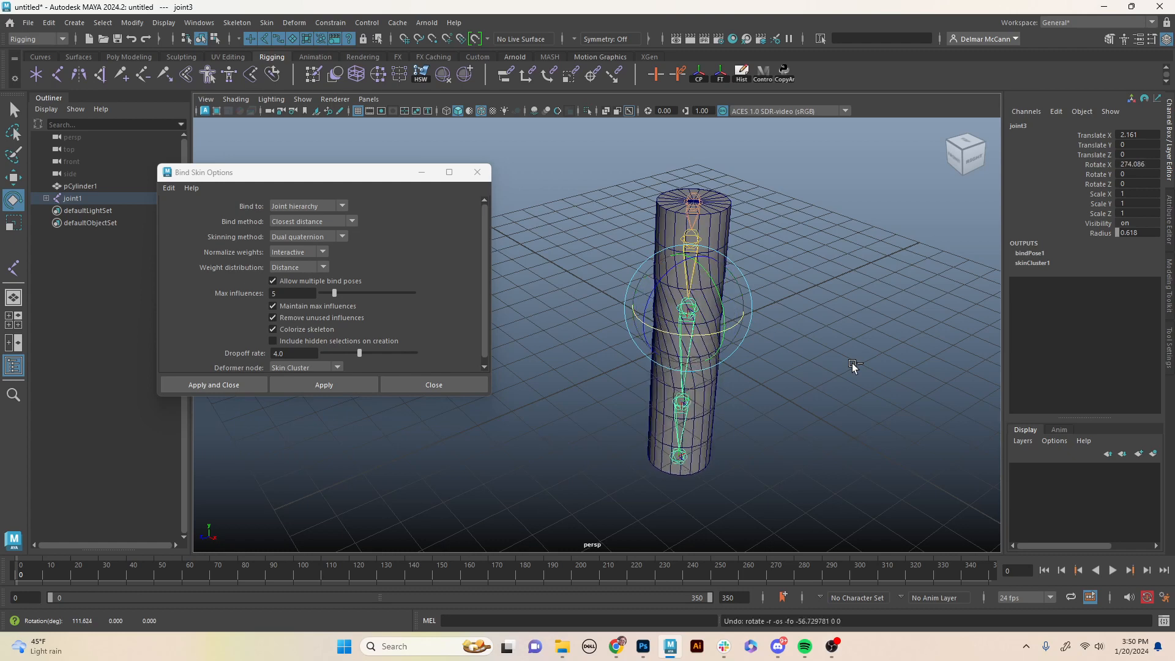
{"action": "left_click_drag", "start_coordinate": [870, 352], "coordinate": [856, 345], "text": "alt"}
{"action": "key", "text": "ctrl+z"}
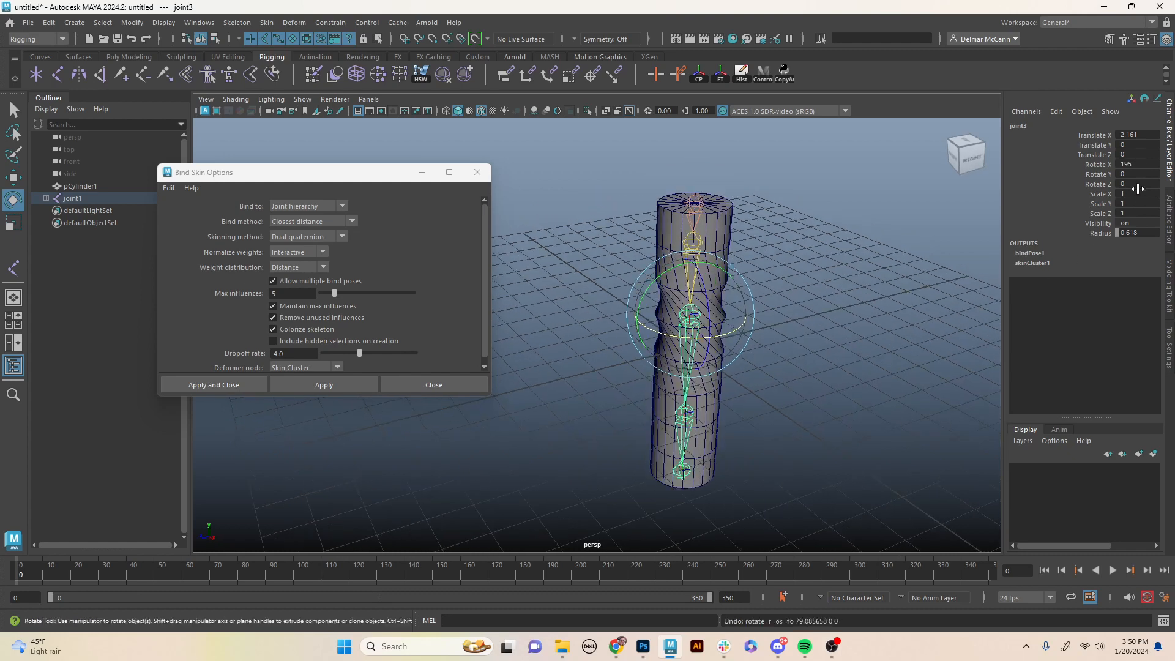
{"action": "type", "text": "0"}
{"action": "key", "text": "Return"}
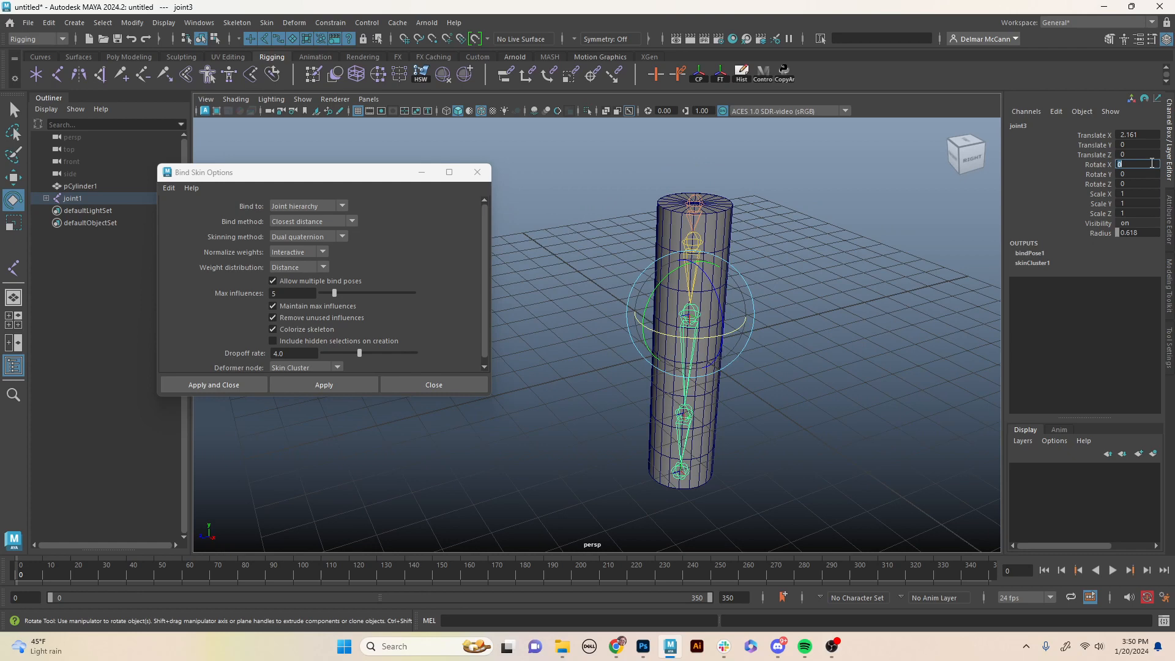
Bend the middle joint to about -90 degrees in Y and examine the Dual quaternion deformation at the bend.
{"action": "left_click", "coordinate": [740, 477]}
{"action": "left_click", "coordinate": [692, 341]}
{"action": "left_click_drag", "start_coordinate": [770, 385], "coordinate": [702, 371], "text": "alt"}
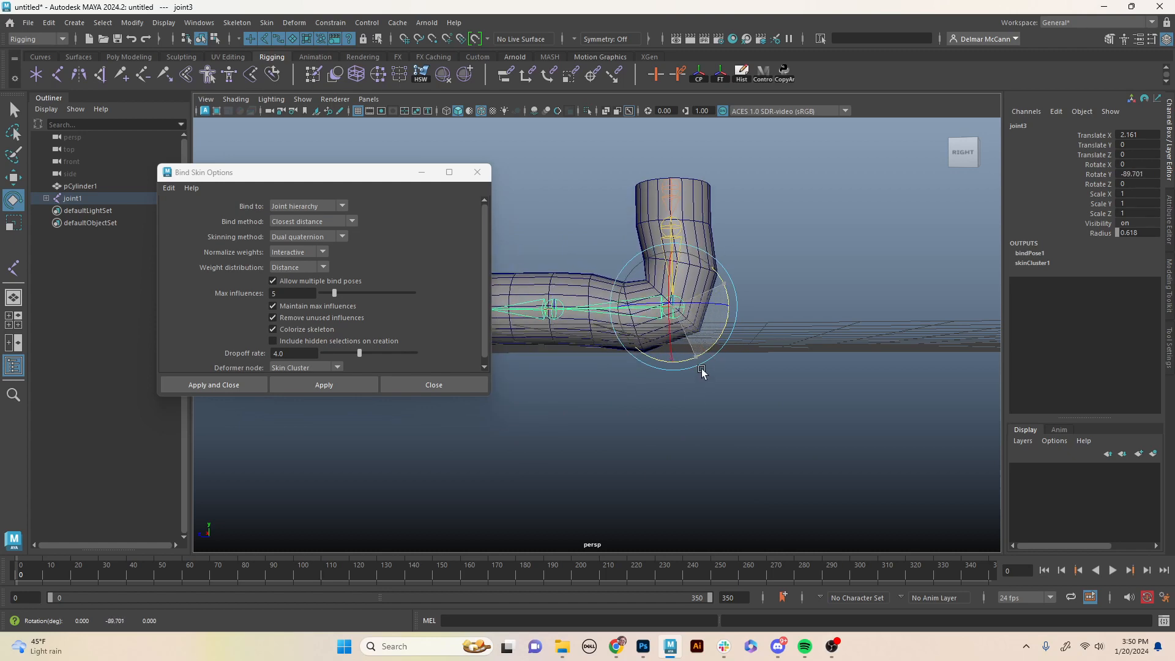
{"action": "left_click_drag", "start_coordinate": [609, 399], "coordinate": [694, 422], "text": "alt"}
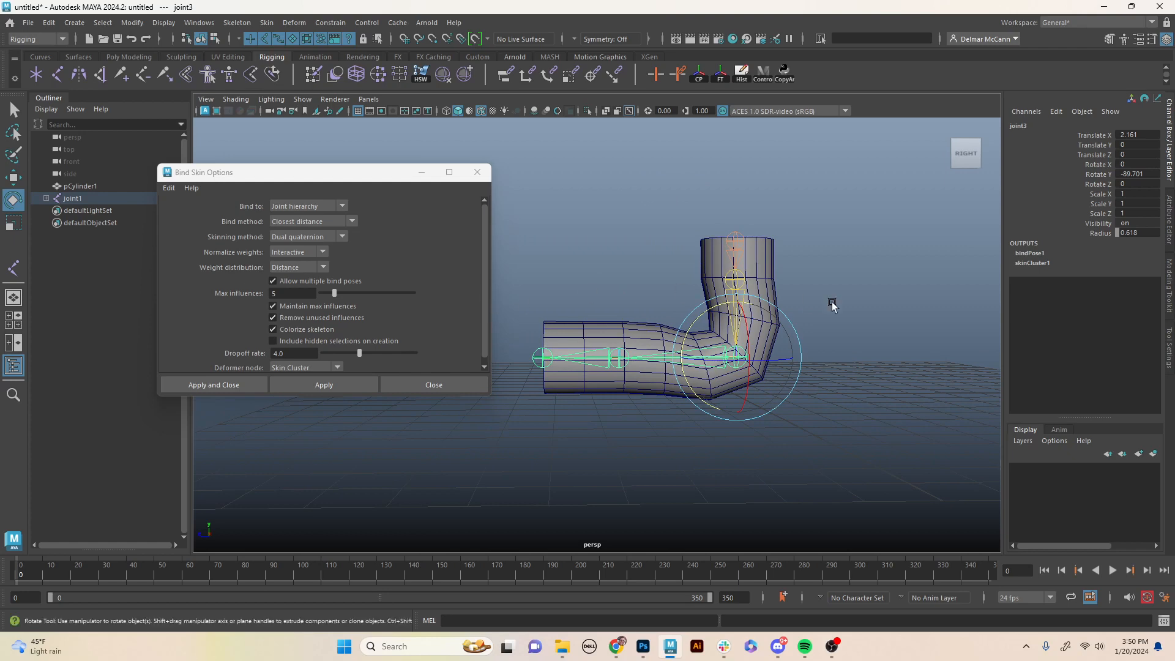
Try other rotations of the middle joint and undo them together with the bend, back to the straight cylinder.
{"action": "left_click_drag", "start_coordinate": [701, 322], "coordinate": [740, 347]}
{"action": "key", "text": "ctrl+z"}
{"action": "key", "text": "ctrl+z"}
{"action": "left_click_drag", "start_coordinate": [715, 400], "coordinate": [718, 339]}
{"action": "key", "text": "ctrl+z"}
{"action": "left_click_drag", "start_coordinate": [822, 381], "coordinate": [734, 379], "text": "alt"}
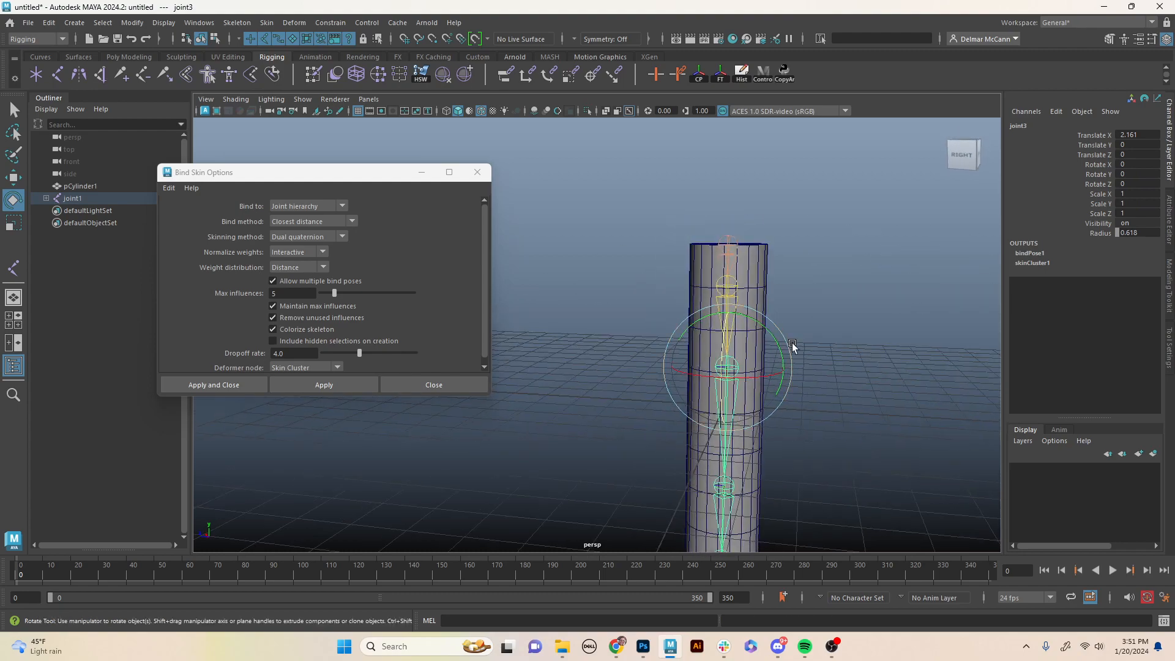
{"action": "left_click_drag", "start_coordinate": [645, 465], "coordinate": [698, 462], "text": "alt"}
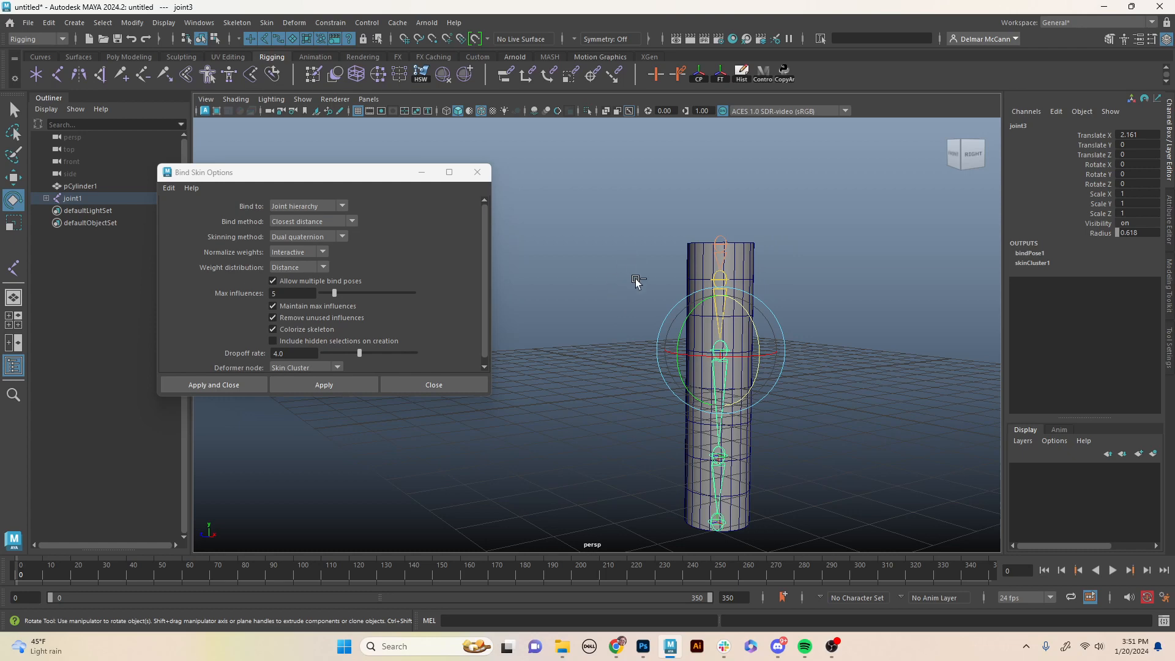
Undo the remaining middle joint rotations and the Dual quaternion bind, back to the unbound cylinder and joint chain.
{"action": "key", "text": "ctrl+z"}
{"action": "key", "text": "ctrl+z"}
{"action": "key", "text": "ctrl+z"}
{"action": "key", "text": "ctrl+z"}
{"action": "key", "text": "ctrl+z"}
{"action": "key", "text": "ctrl+z"}
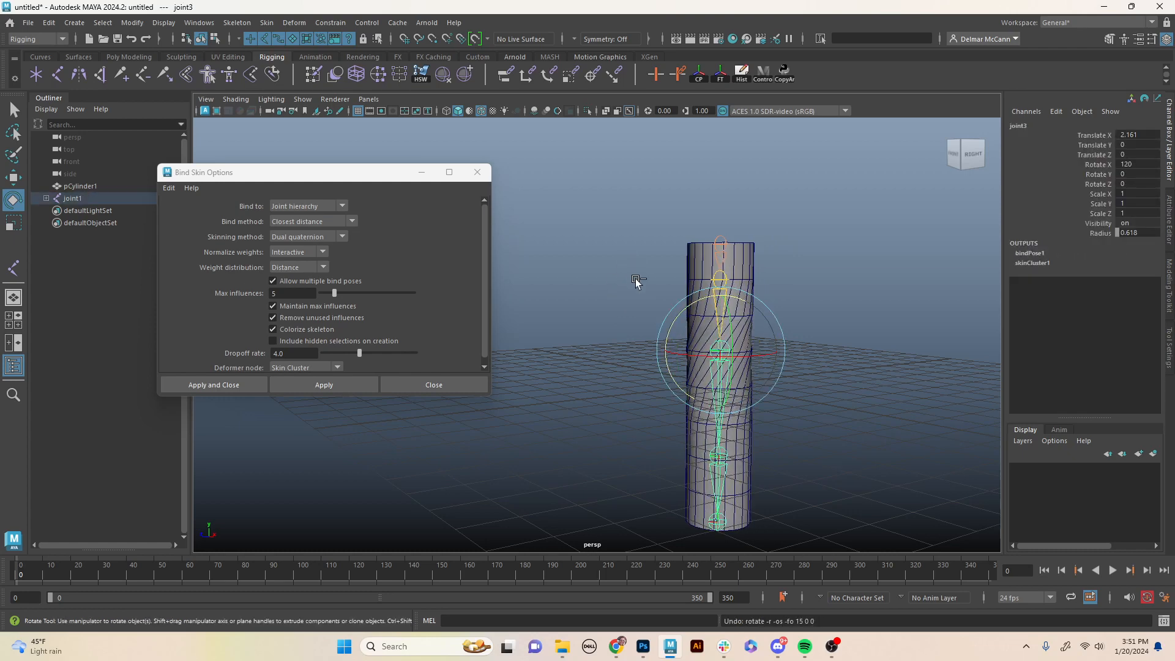
{"action": "key", "text": "ctrl+z"}
{"action": "key", "text": "ctrl+z"}
{"action": "key", "text": "ctrl+z"}
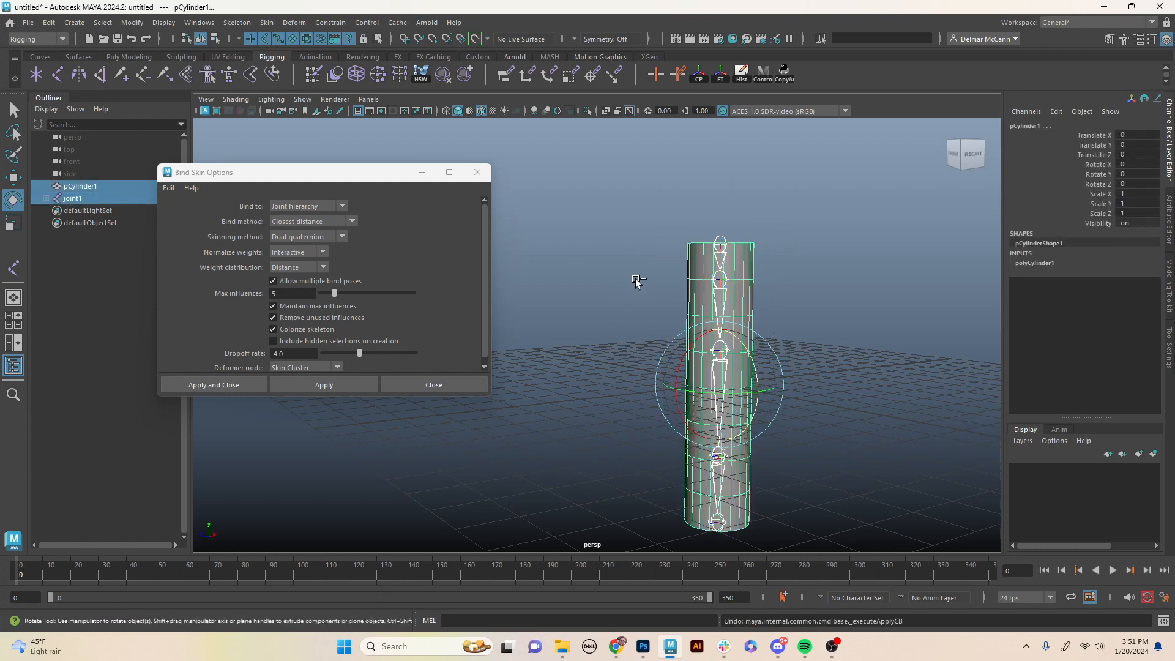
With only the cylinder selected, set the skinning method to Classic linear and the bind method to Geodesic Voxel.
{"action": "left_click", "coordinate": [861, 313]}
{"action": "left_click", "coordinate": [750, 280]}
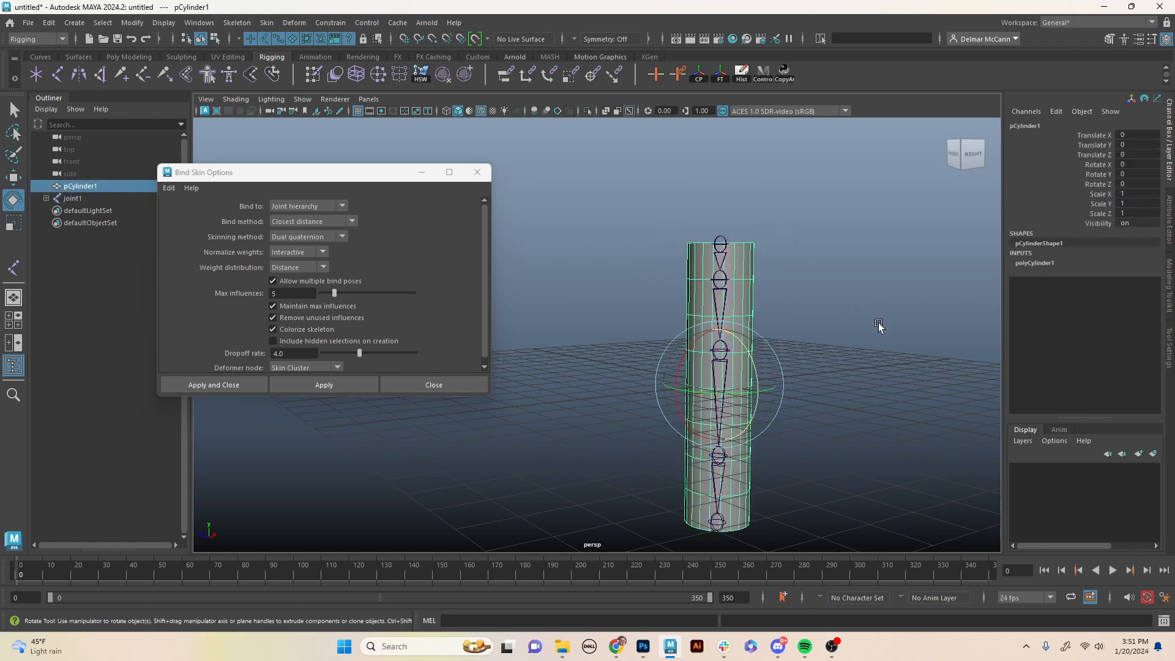
{"action": "left_click", "coordinate": [343, 235]}
{"action": "left_click", "coordinate": [315, 251]}
{"action": "left_click", "coordinate": [352, 222]}
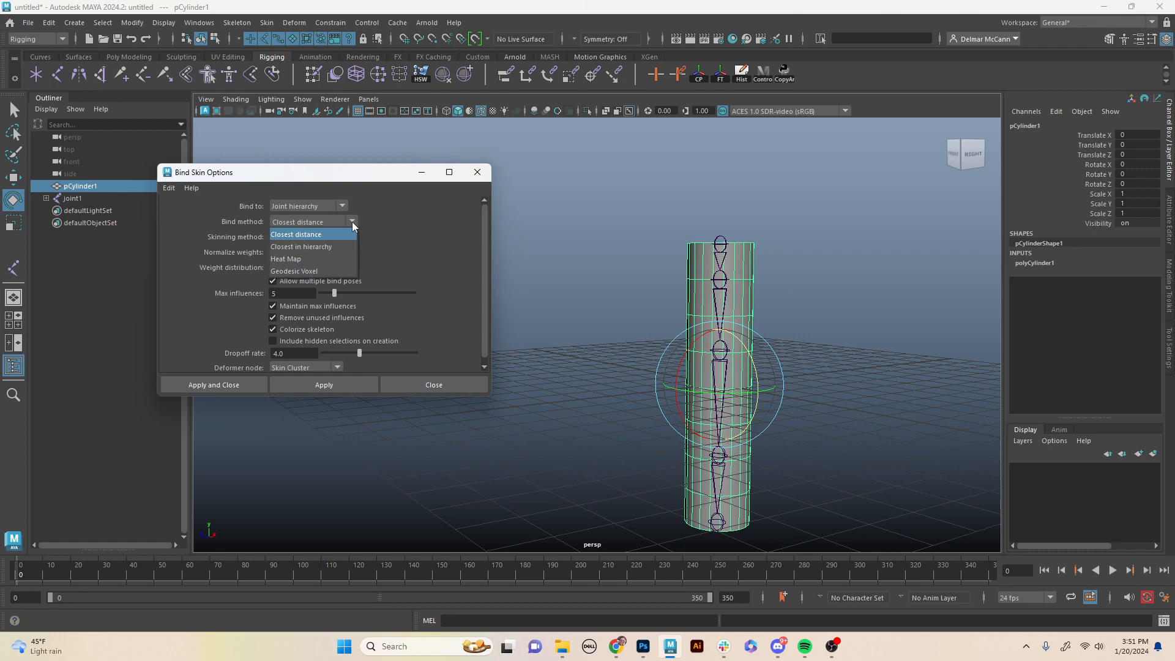
{"action": "left_click", "coordinate": [319, 272]}
{"action": "left_click_drag", "start_coordinate": [800, 362], "coordinate": [810, 295], "text": "alt"}
{"action": "left_click", "coordinate": [810, 295]}
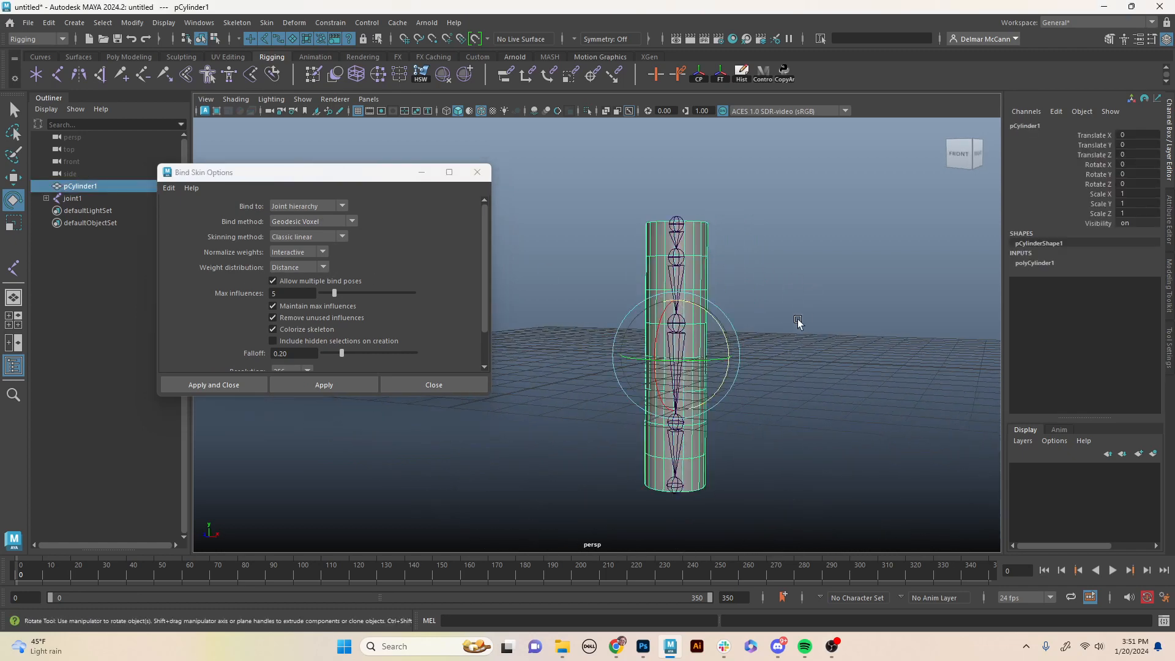
Duplicate the cylinder, tilt the copy about 23 degrees in Z, and move it to about 1.84 in X and 0.14 in Y.
{"action": "key", "text": "ctrl+d"}
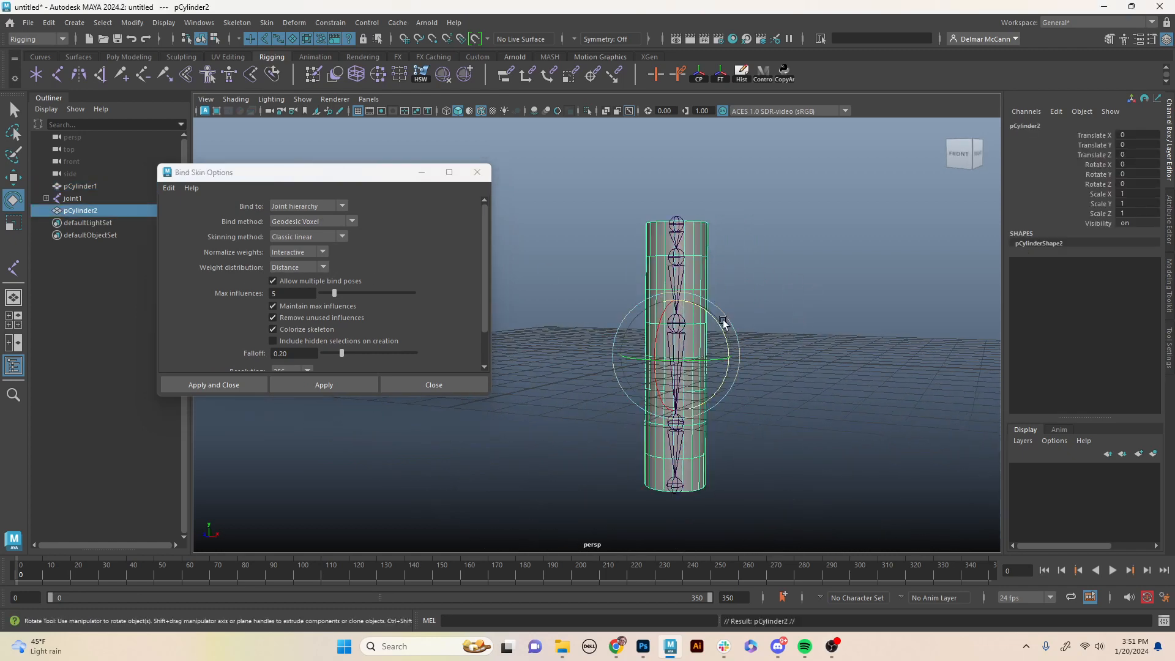
{"action": "left_click_drag", "start_coordinate": [720, 317], "coordinate": [701, 304]}
{"action": "key", "text": "w"}
{"action": "left_click_drag", "start_coordinate": [726, 359], "coordinate": [790, 359]}
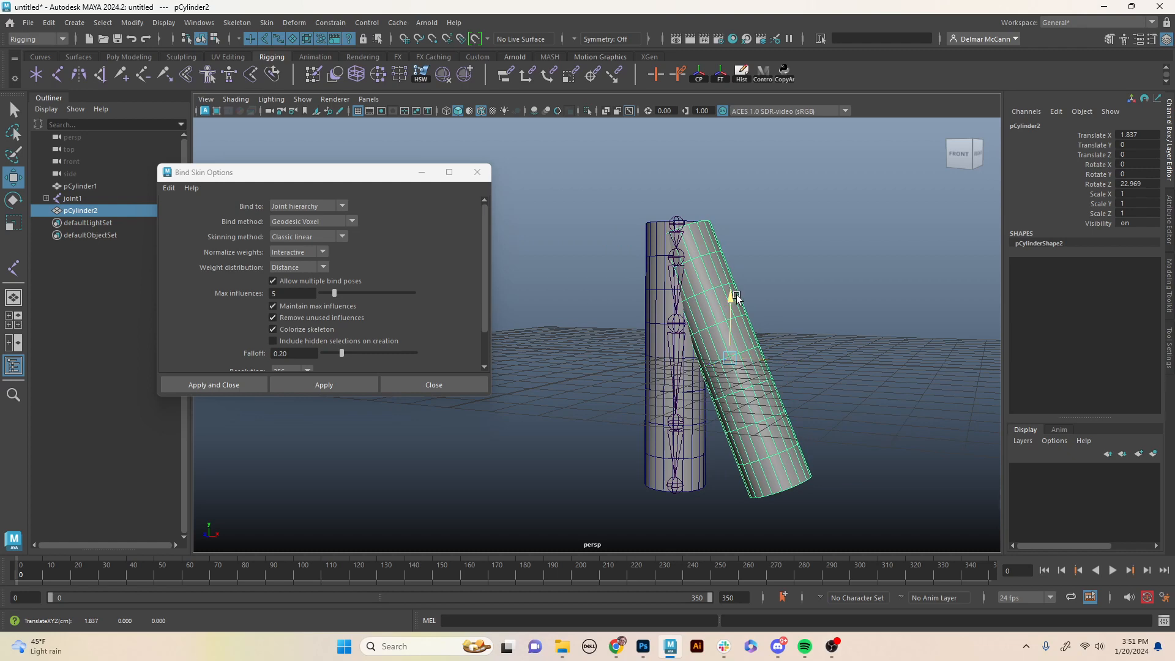
{"action": "left_click_drag", "start_coordinate": [732, 296], "coordinate": [695, 340]}
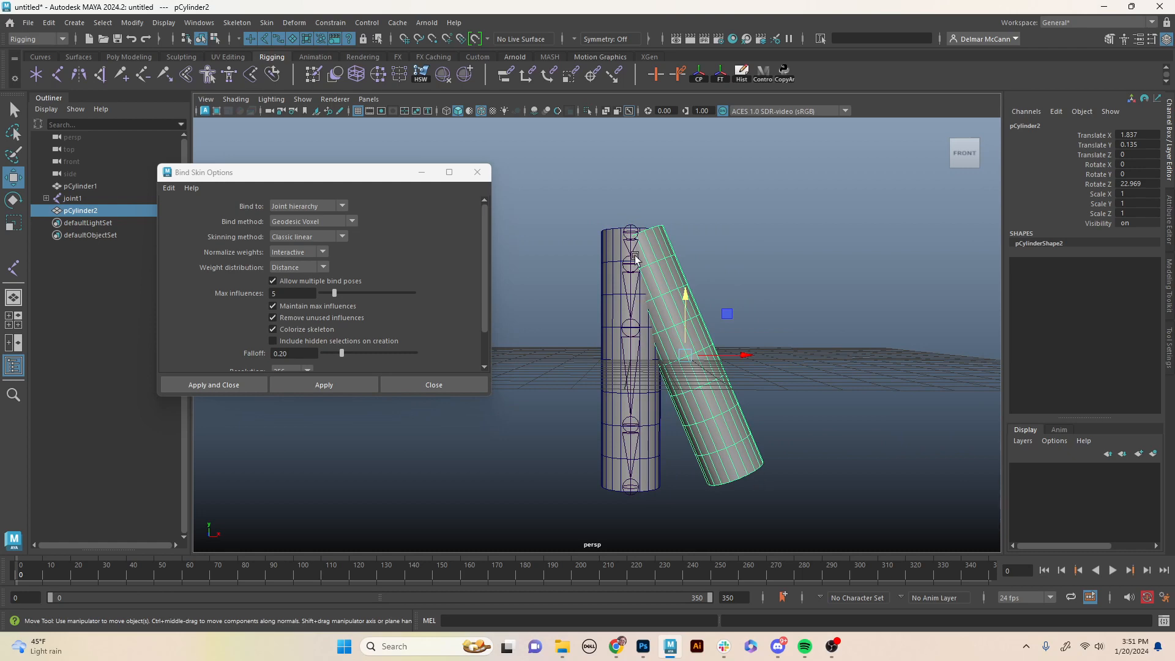
Duplicate the joint chain and rotate the copy about 23.7 degrees in Z to run through the tilted cylinder.
{"action": "left_click", "coordinate": [631, 231]}
{"action": "key", "text": "ctrl+d"}
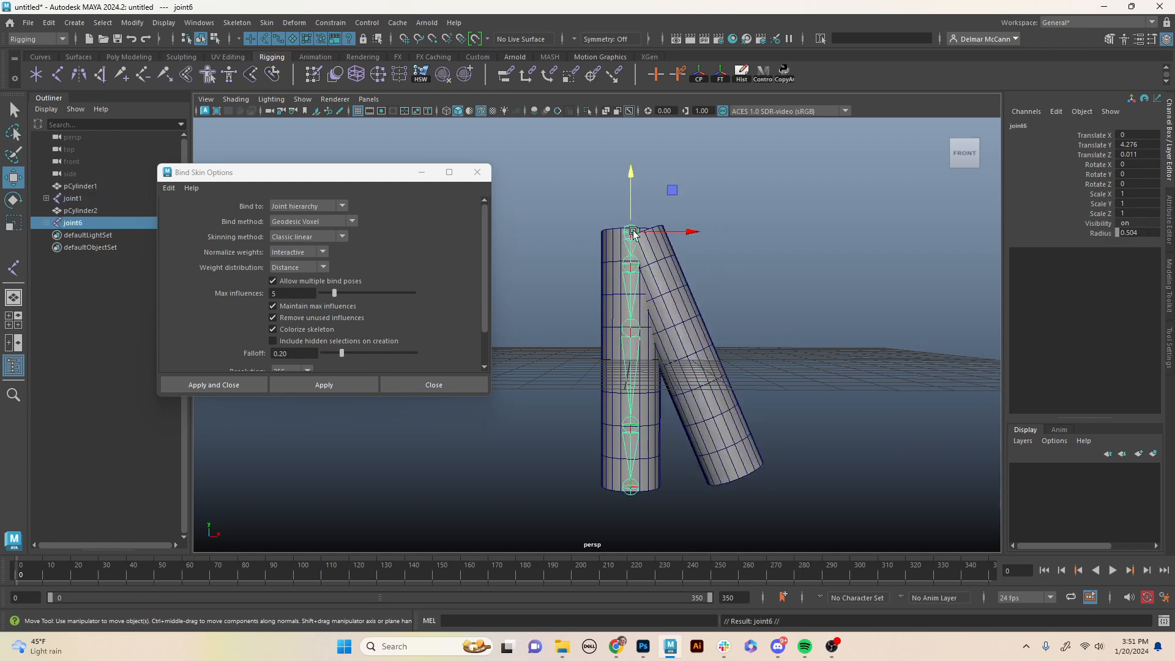
{"action": "key", "text": "e"}
{"action": "left_click_drag", "start_coordinate": [682, 244], "coordinate": [685, 230]}
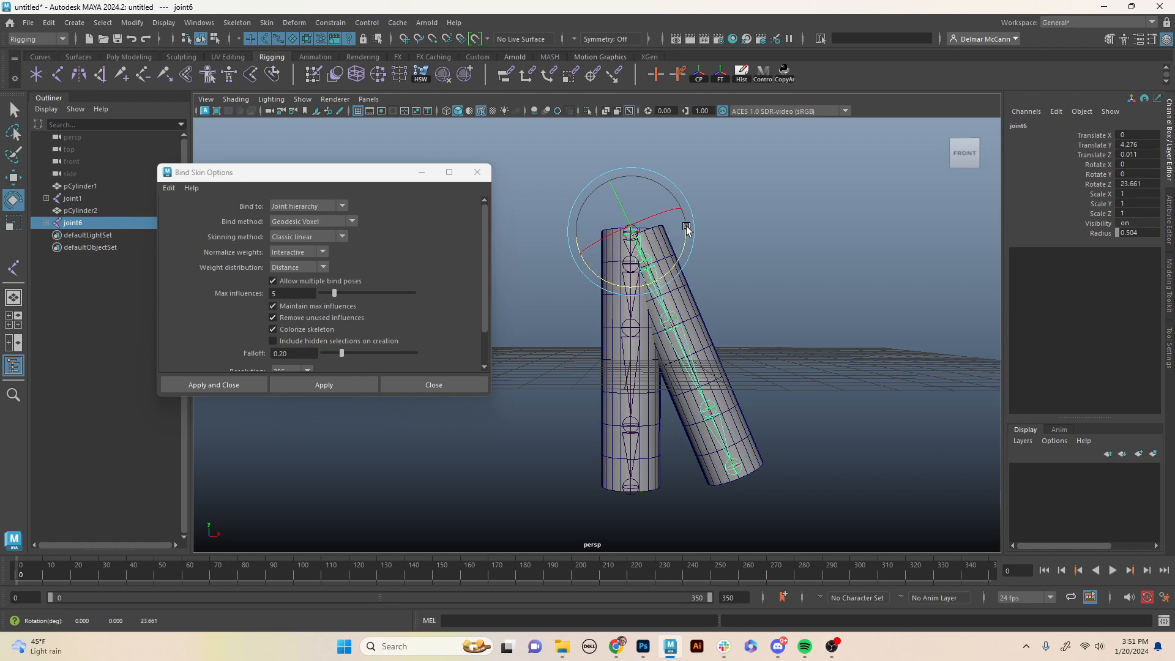
{"action": "left_click", "coordinate": [760, 304]}
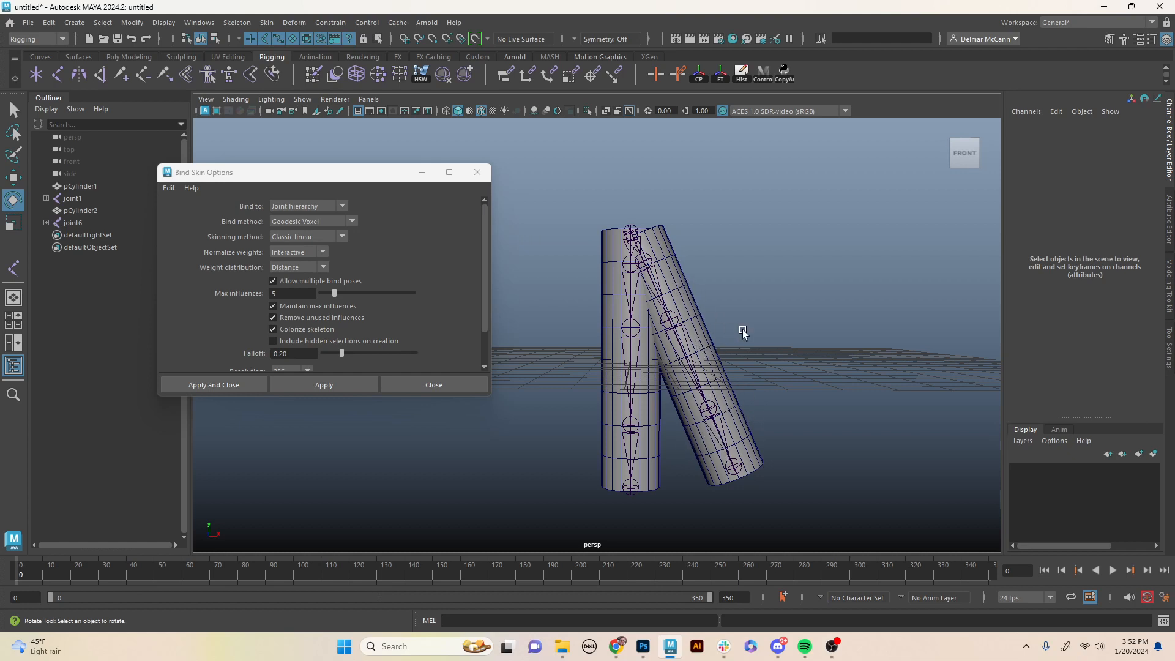
Set the bind method to Closest distance in the Bind Skin options.
{"action": "left_click", "coordinate": [348, 221]}
{"action": "left_click", "coordinate": [328, 233]}
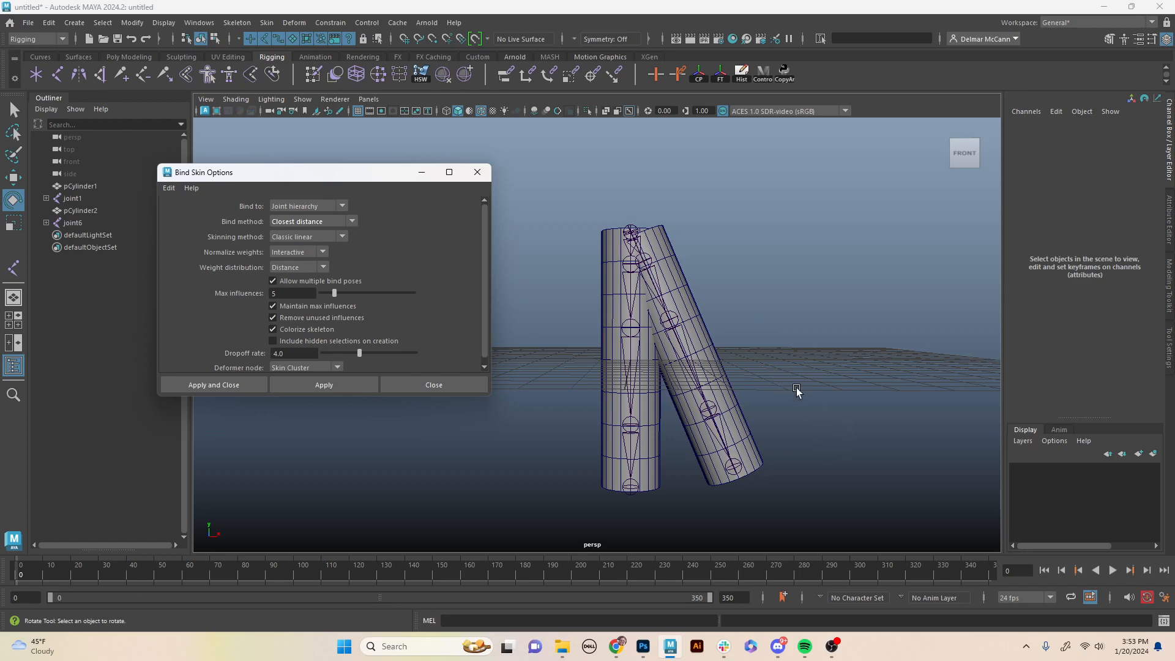
Delete the tilted duplicate joint chain and the tilted cylinder copy.
{"action": "left_click_drag", "start_coordinate": [796, 392], "coordinate": [826, 419], "text": "alt"}
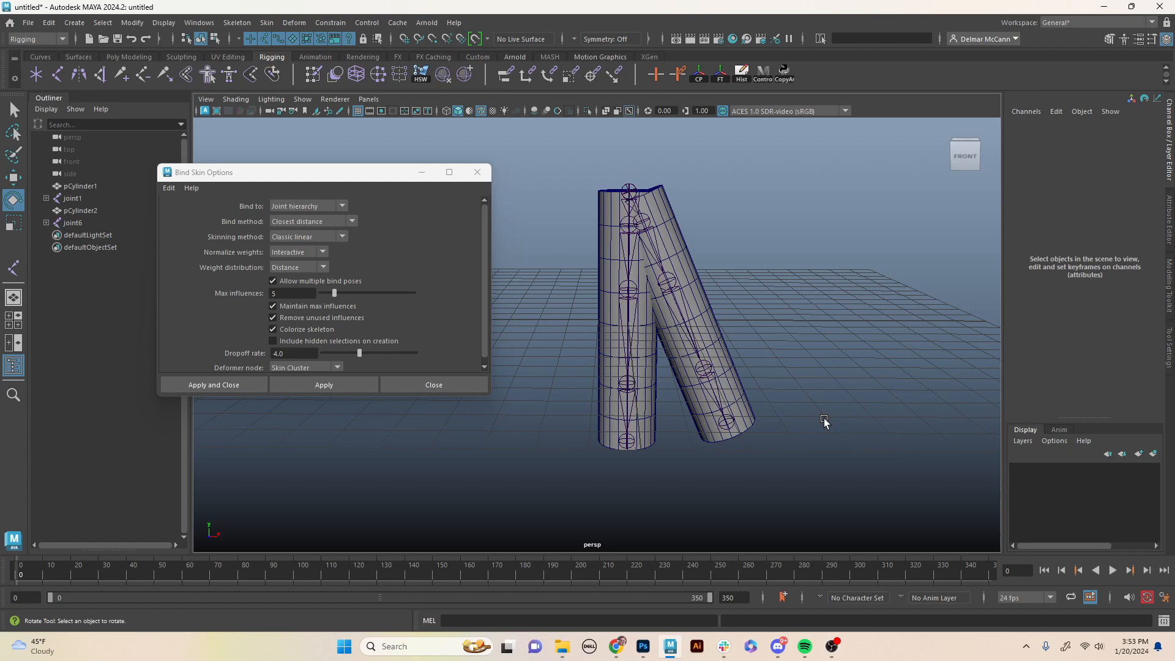
{"action": "left_click", "coordinate": [646, 225]}
{"action": "key", "text": "Up"}
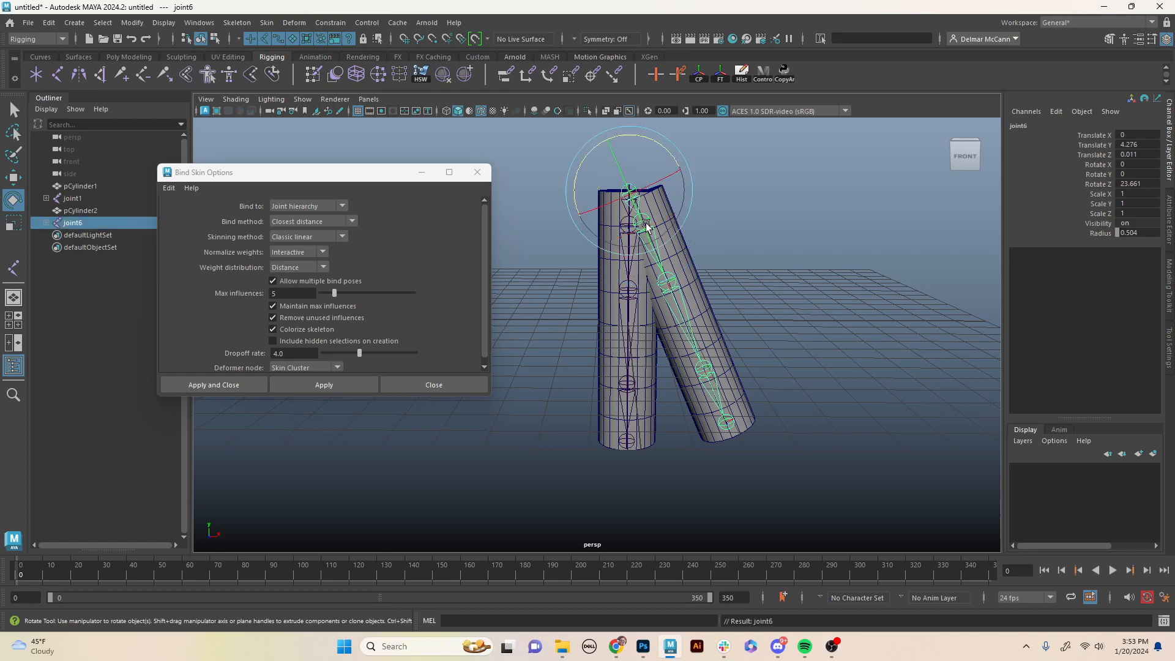
{"action": "key", "text": "Delete"}
{"action": "left_click", "coordinate": [658, 229]}
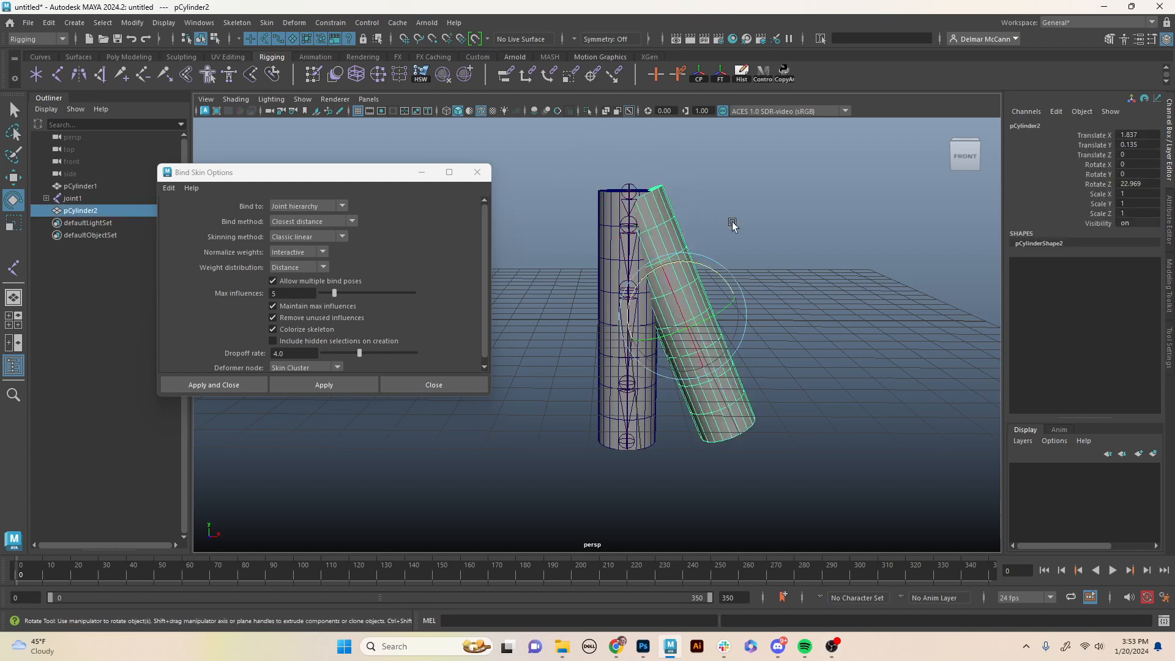
{"action": "key", "text": "Delete"}
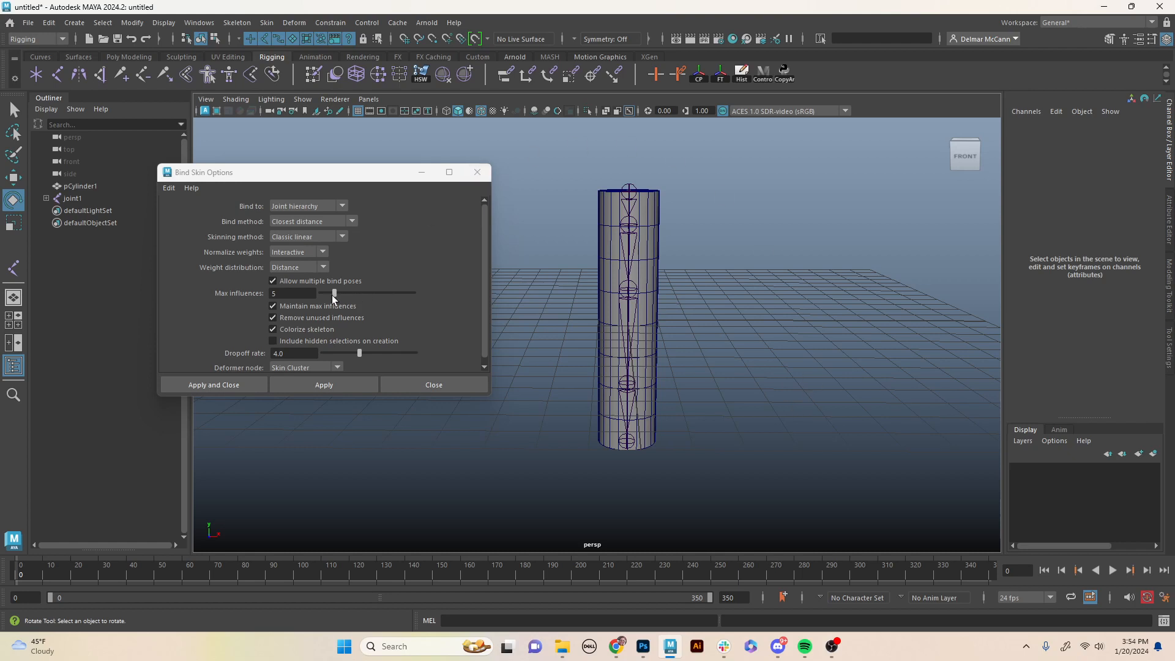
Bind the remaining cylinder to its joint chain with Closest distance, Classic linear and 5 max influences.
{"action": "left_click_drag", "start_coordinate": [333, 295], "coordinate": [334, 296]}
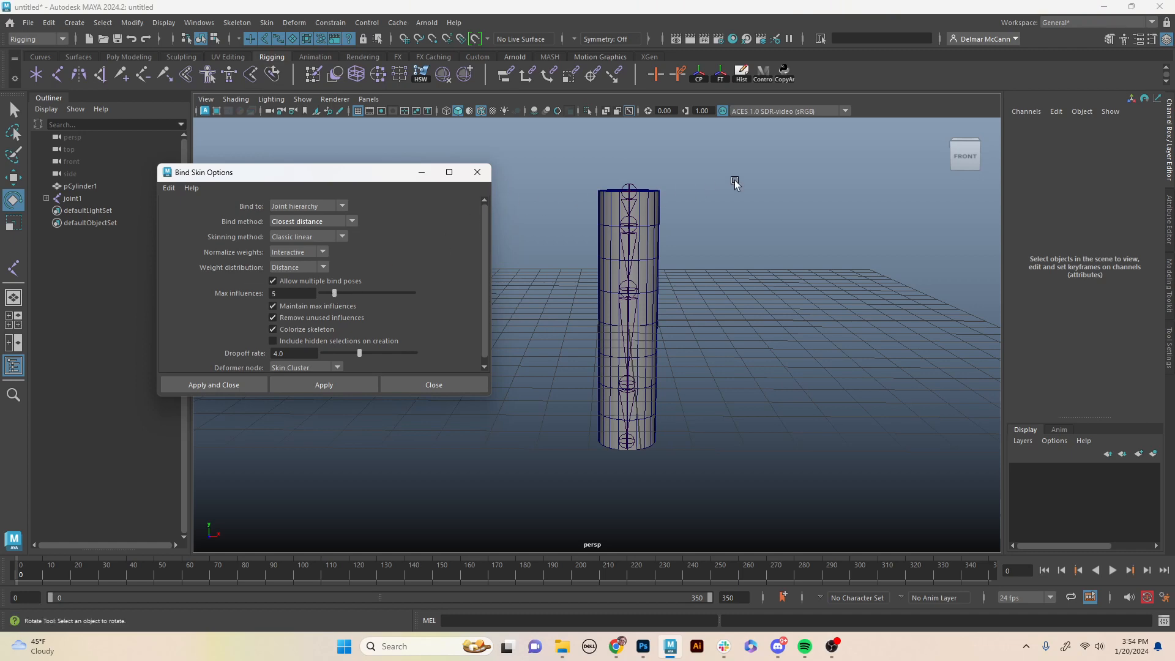
{"action": "left_click", "coordinate": [648, 201]}
{"action": "left_click", "coordinate": [655, 269], "text": "shift"}
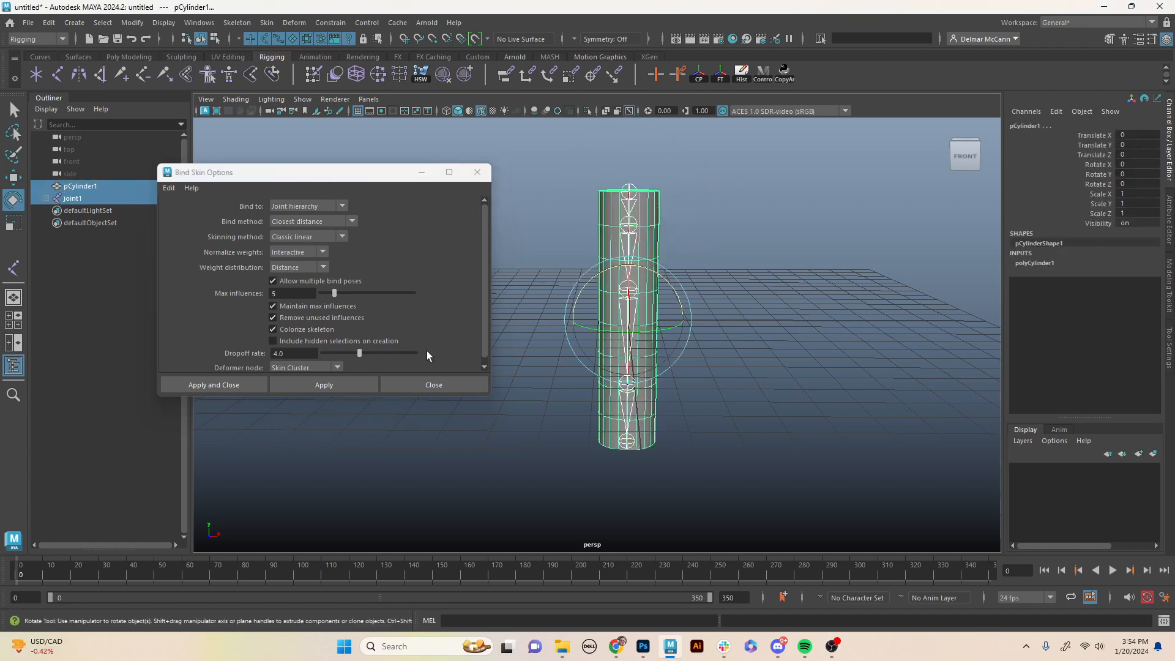
{"action": "left_click", "coordinate": [325, 385]}
{"action": "left_click", "coordinate": [772, 302]}
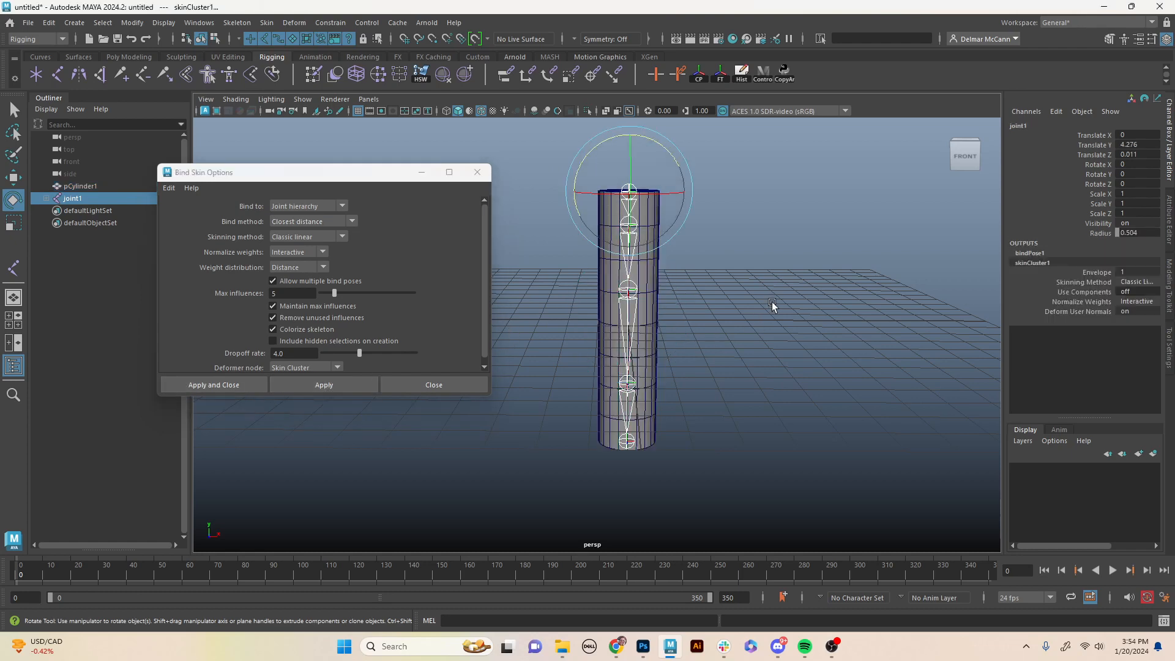
Test the bind by rotating the second joint and the middle joint, undoing each rotation.
{"action": "left_click", "coordinate": [636, 242]}
{"action": "left_click_drag", "start_coordinate": [665, 199], "coordinate": [637, 167]}
{"action": "key", "text": "ctrl+z"}
{"action": "left_click", "coordinate": [764, 237]}
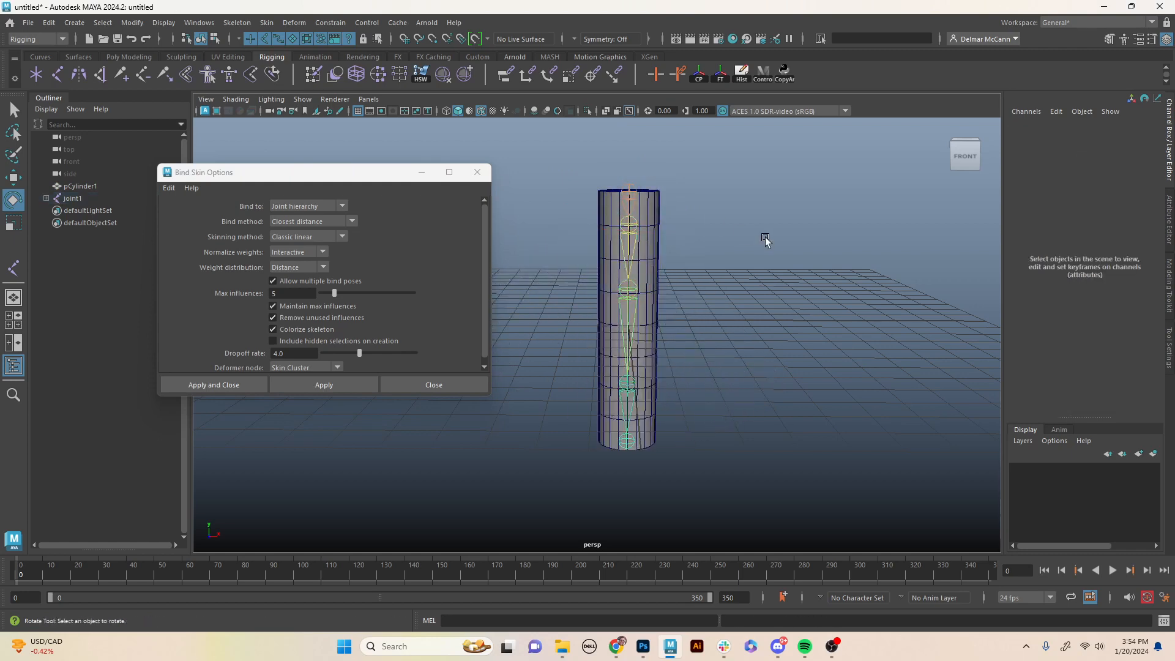
{"action": "left_click", "coordinate": [627, 312]}
{"action": "left_click_drag", "start_coordinate": [671, 255], "coordinate": [711, 286]}
{"action": "key", "text": "ctrl+z"}
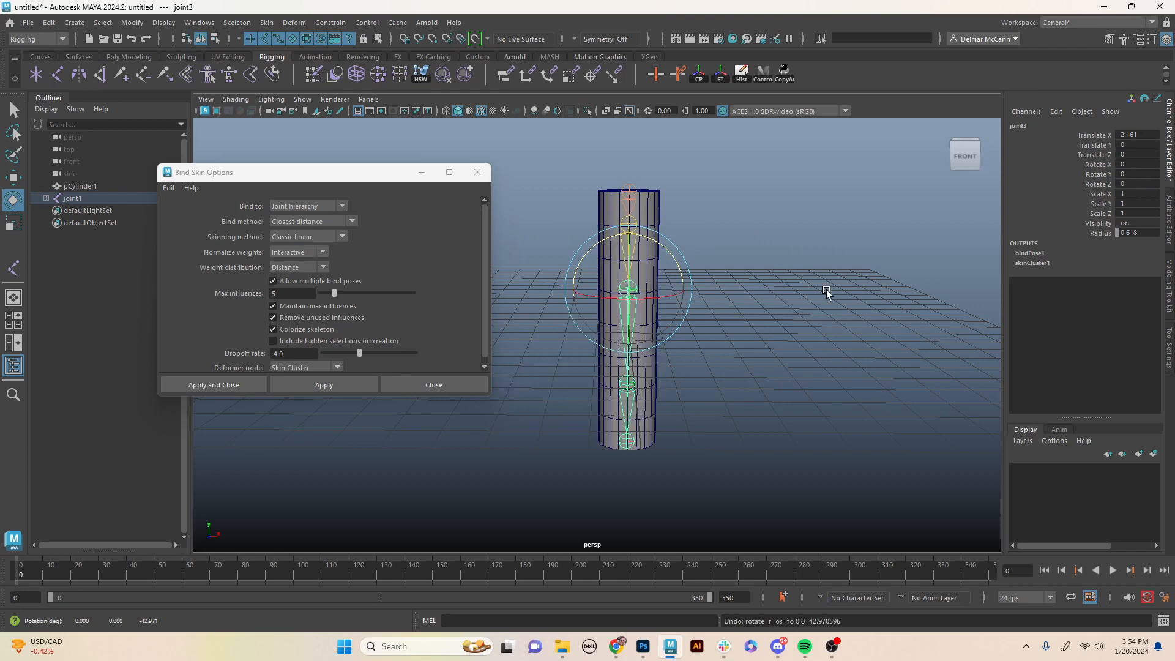
{"action": "left_click", "coordinate": [826, 289]}
Start Paint Skin Weights on the bound cylinder and show the tool's settings.
{"action": "left_click", "coordinate": [656, 260]}
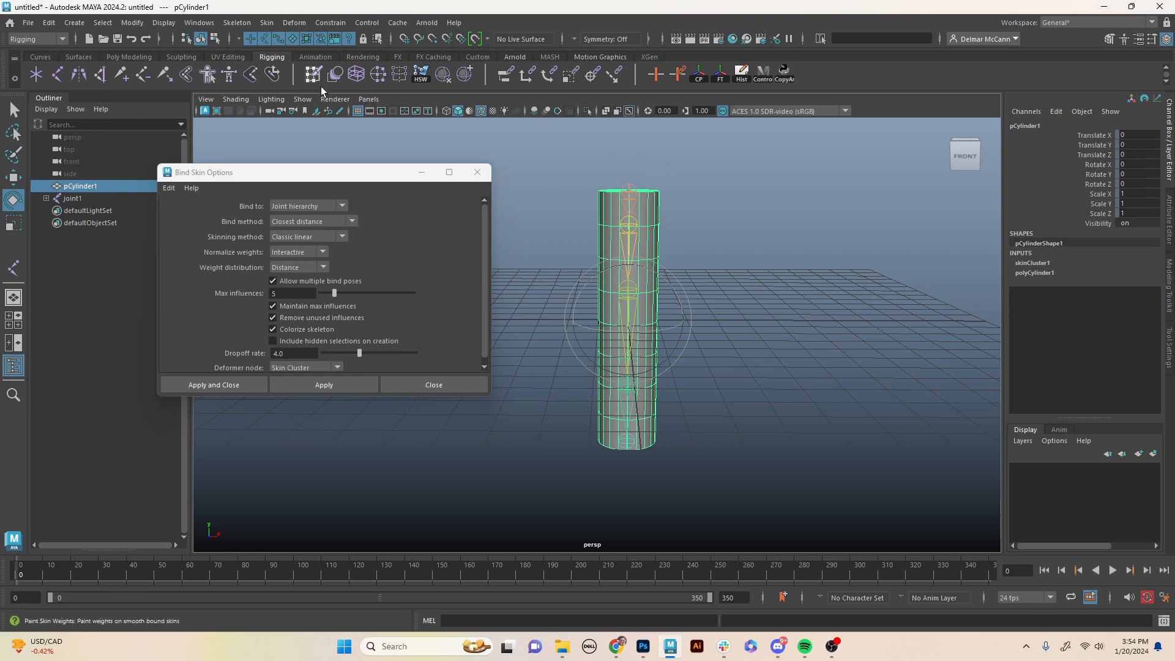
{"action": "left_click", "coordinate": [268, 24]}
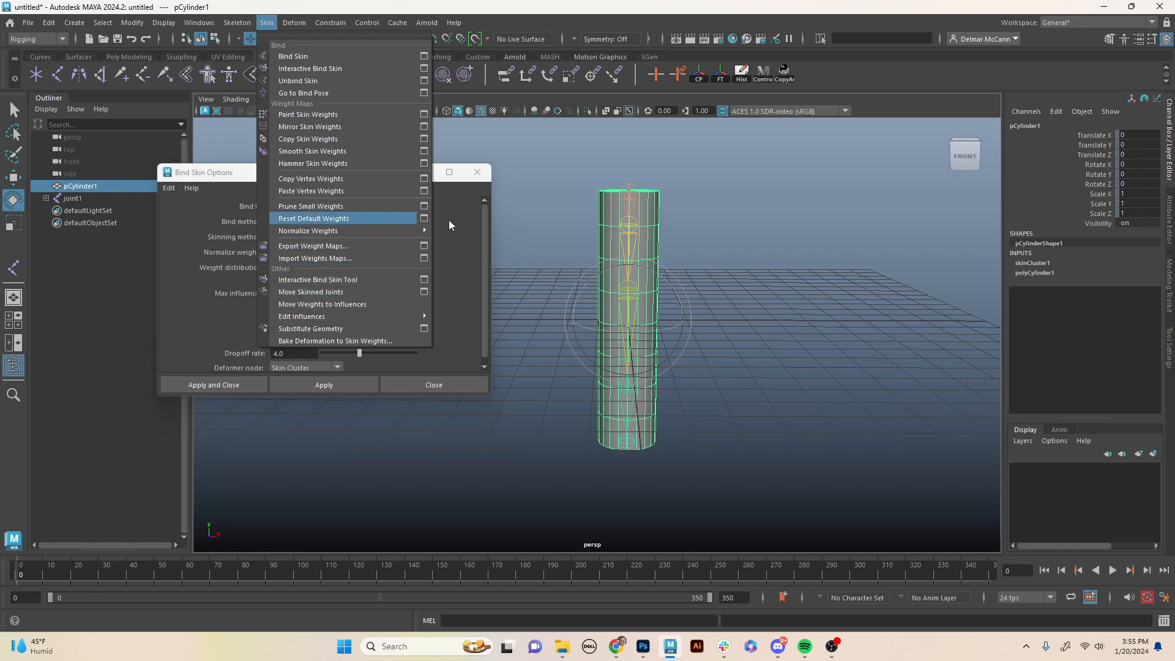
{"action": "left_click", "coordinate": [721, 232]}
{"action": "left_click", "coordinate": [652, 223]}
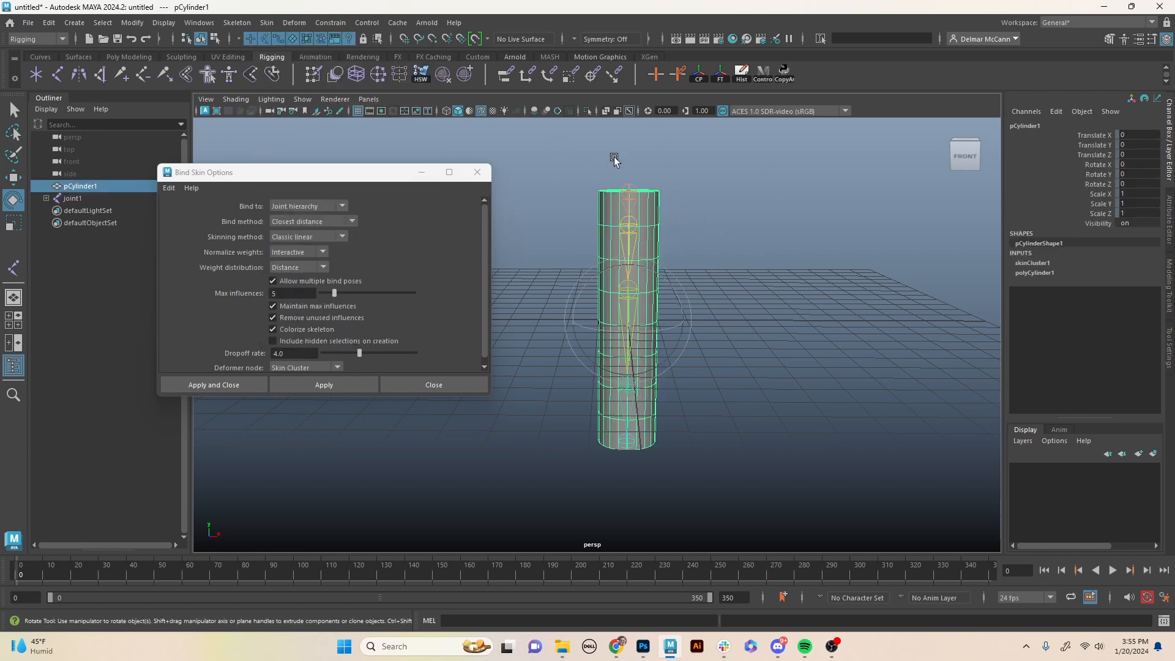
{"action": "left_click", "coordinate": [265, 22]}
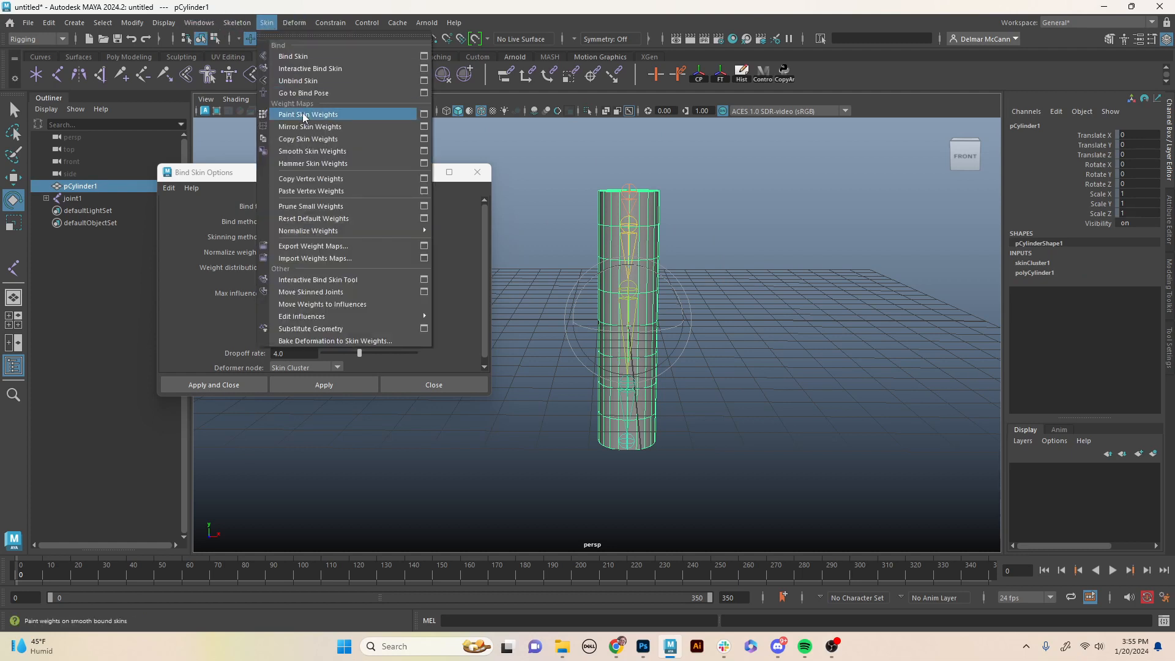
{"action": "left_click", "coordinate": [329, 115]}
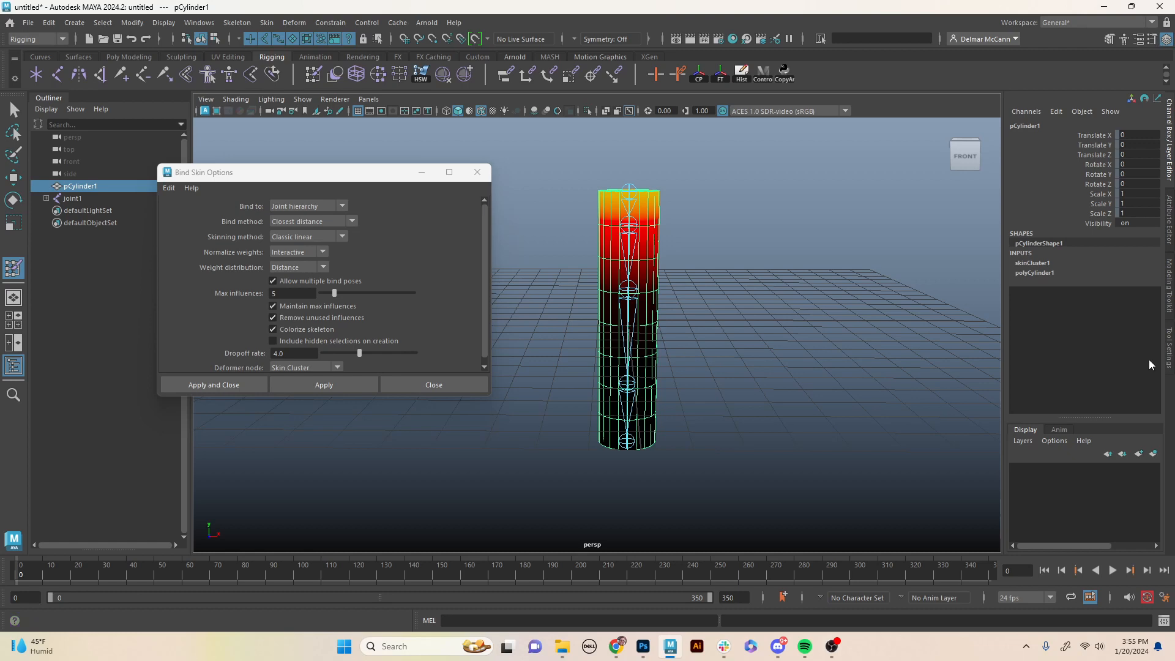
{"action": "left_click", "coordinate": [1152, 38]}
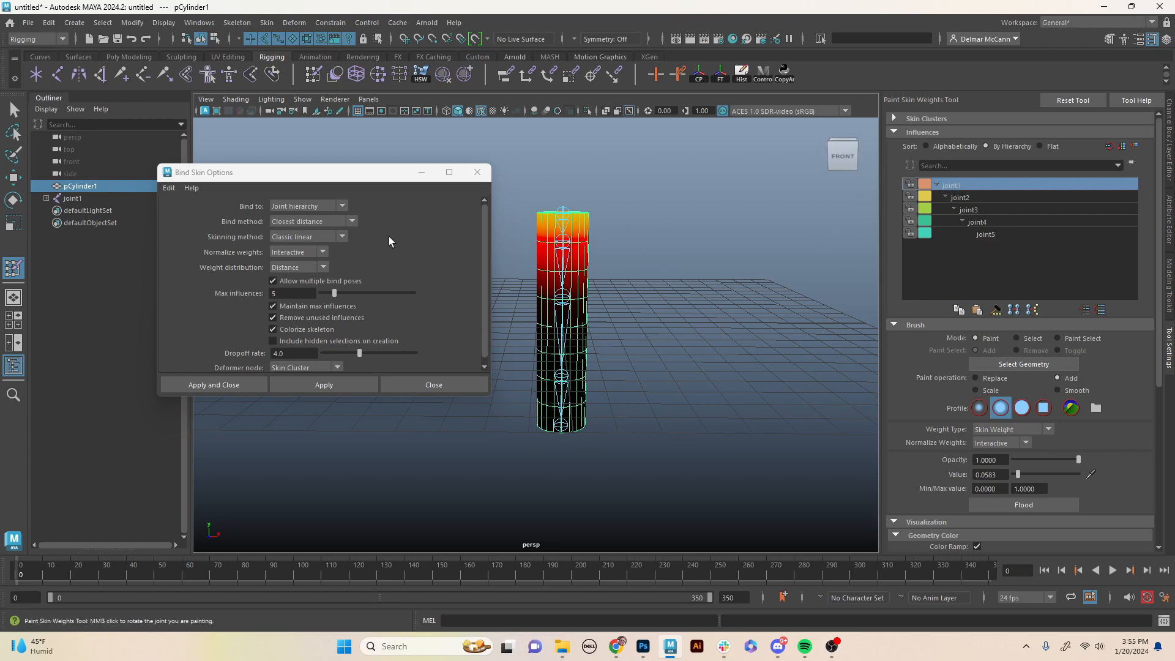
{"action": "left_click_drag", "start_coordinate": [363, 179], "coordinate": [301, 178]}
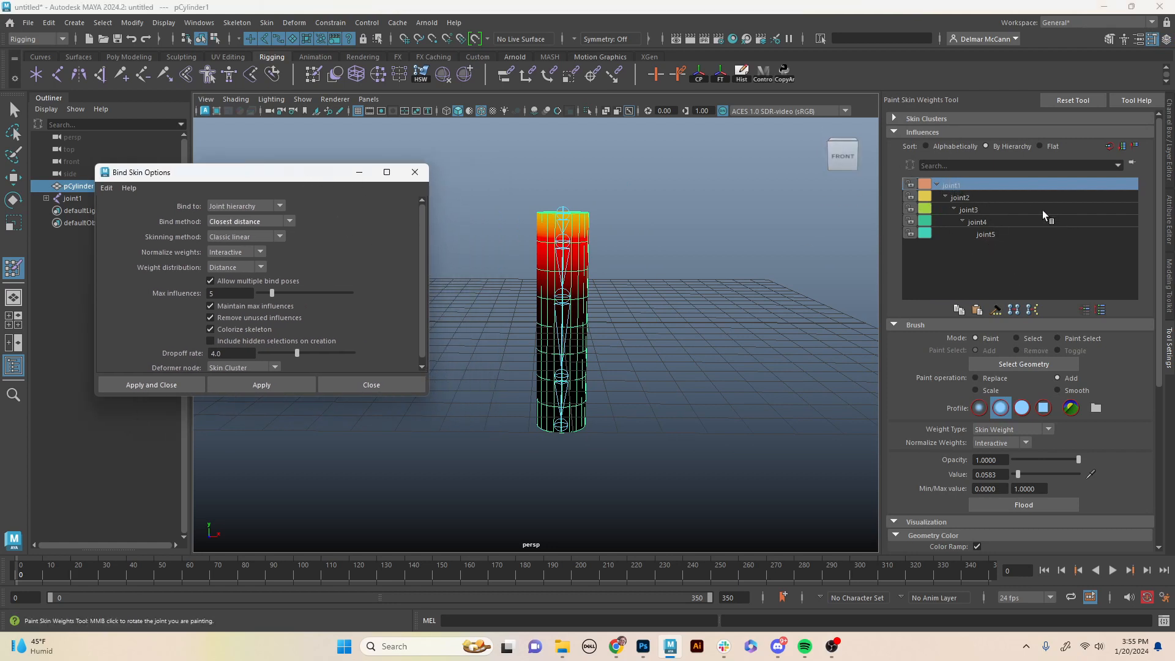
Examine the weight maps of the joint2, joint3 and joint5 influences on the cylinder.
{"action": "left_click", "coordinate": [978, 200]}
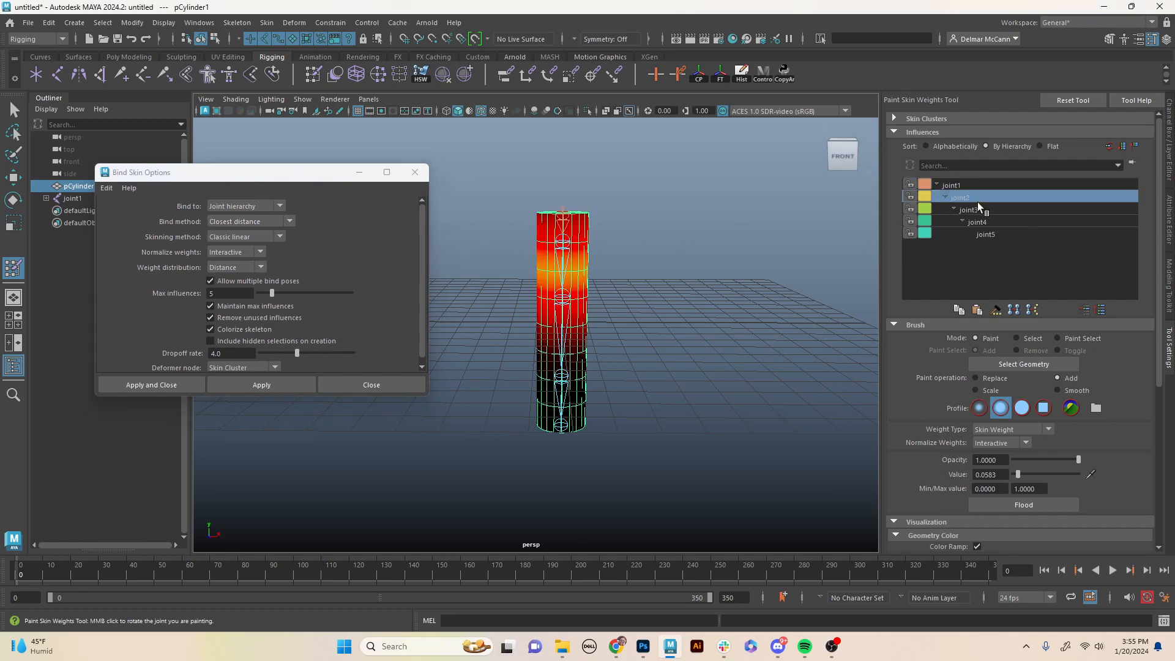
{"action": "left_click", "coordinate": [979, 209]}
{"action": "left_click", "coordinate": [989, 232]}
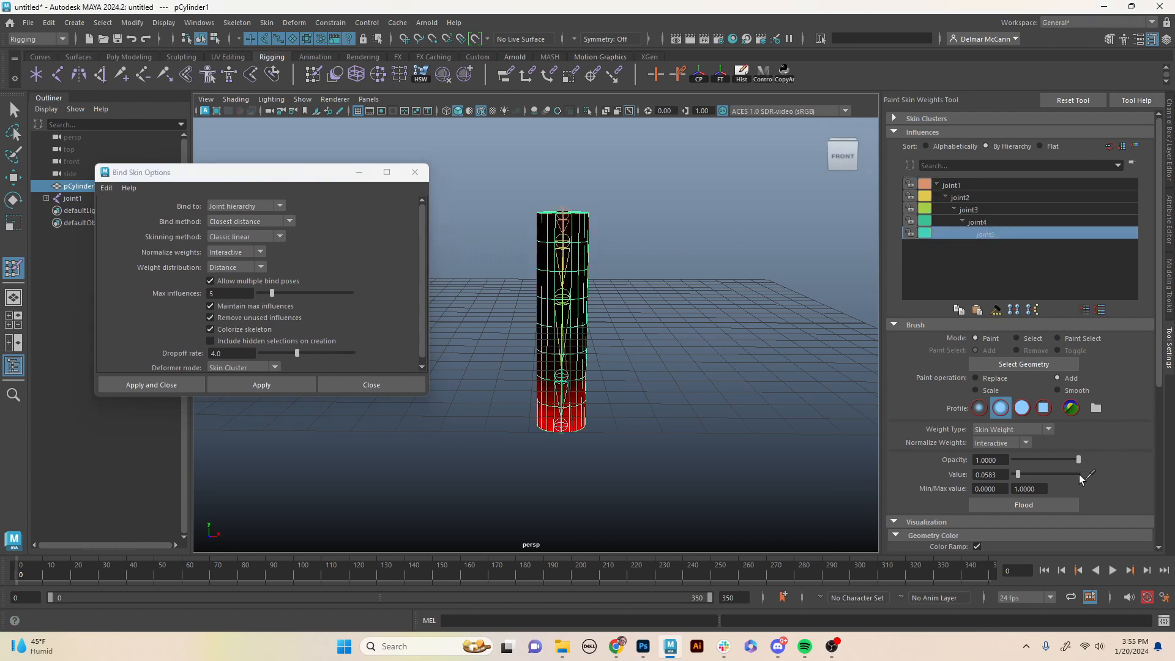
Try the greyscale and rainbow colour presets for the weight display.
{"action": "left_click_drag", "start_coordinate": [1159, 361], "coordinate": [1166, 451]}
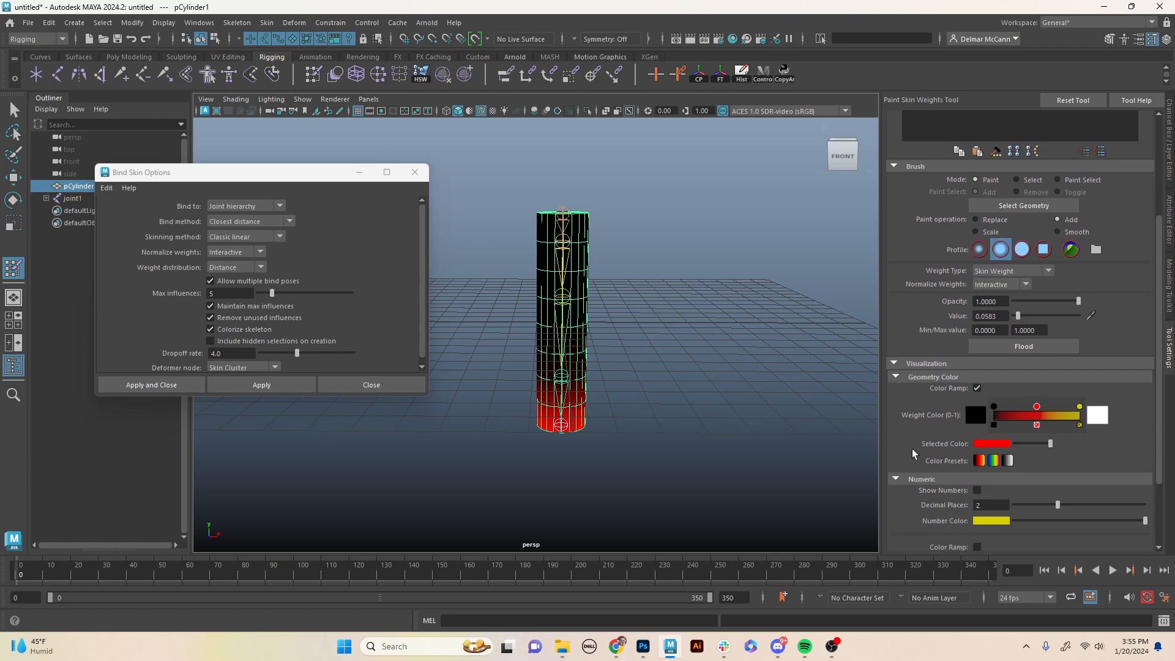
{"action": "left_click", "coordinate": [1007, 461]}
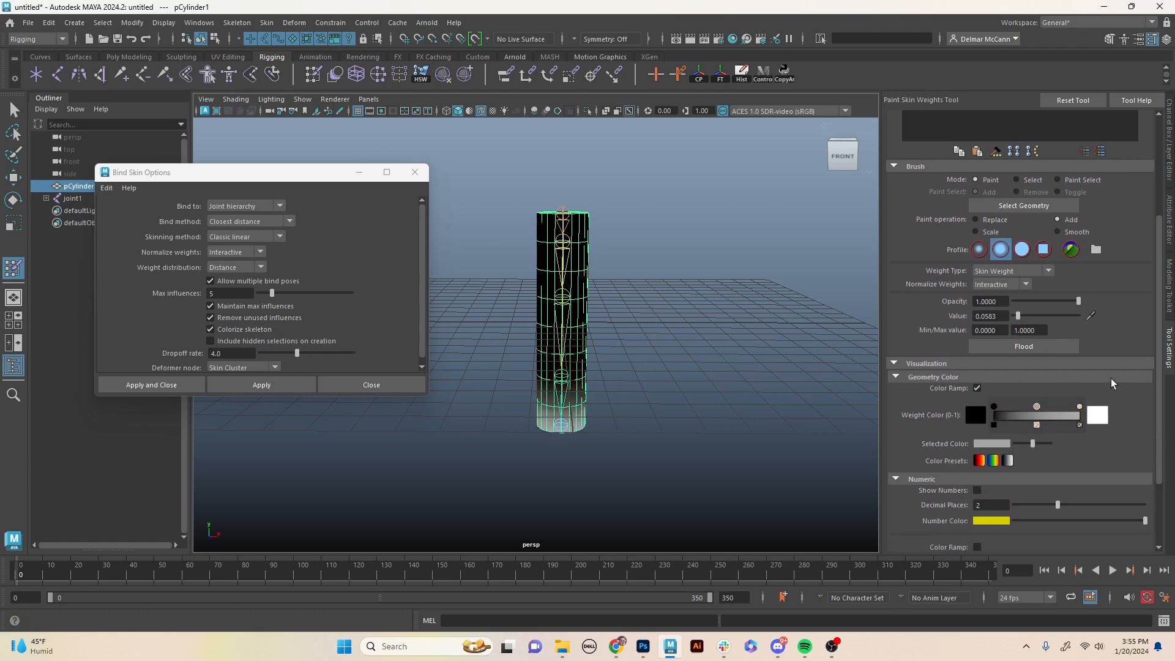
{"action": "left_click", "coordinate": [993, 461]}
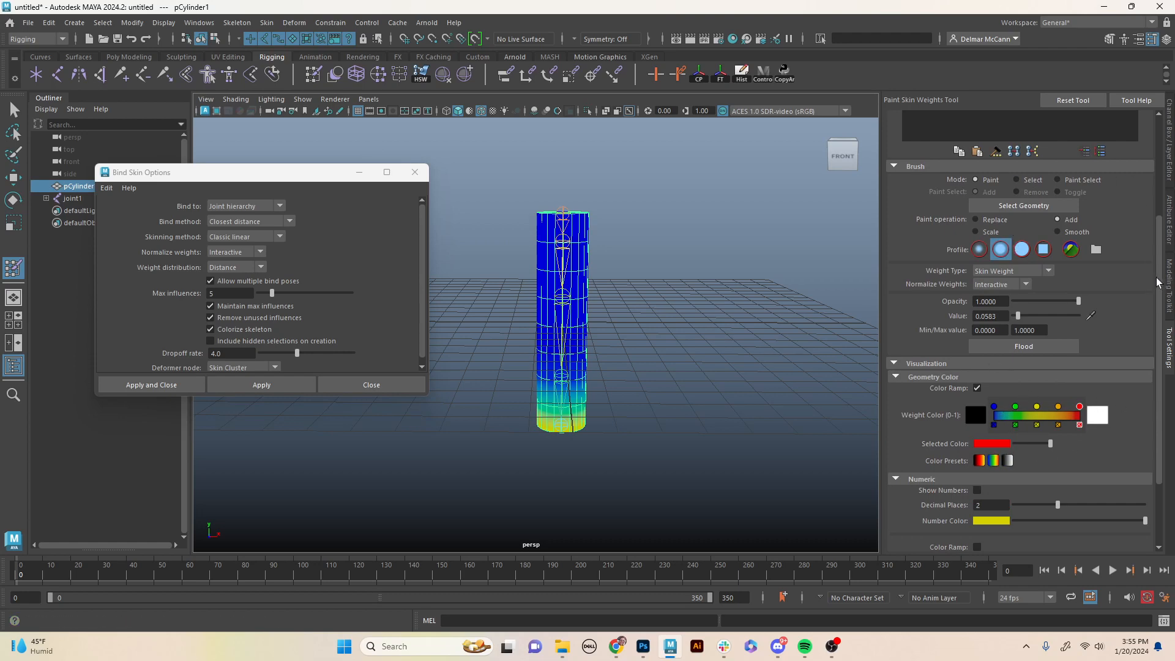
Select the joint3 influence and check which weight values the rainbow colour ramp represents.
{"action": "scroll", "coordinate": [1136, 196], "scroll_direction": "up", "scroll_amount": 3}
{"action": "scroll", "coordinate": [1136, 195], "scroll_direction": "up", "scroll_amount": 1}
{"action": "left_click", "coordinate": [972, 211]}
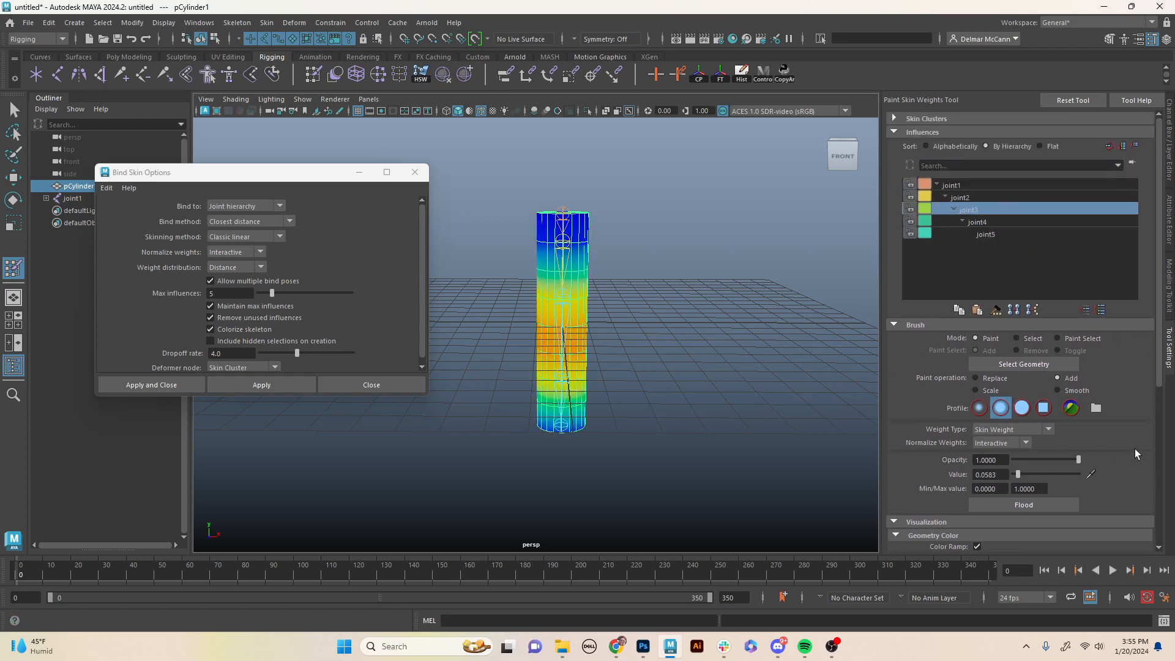
{"action": "scroll", "coordinate": [1158, 358], "scroll_direction": "down", "scroll_amount": 5}
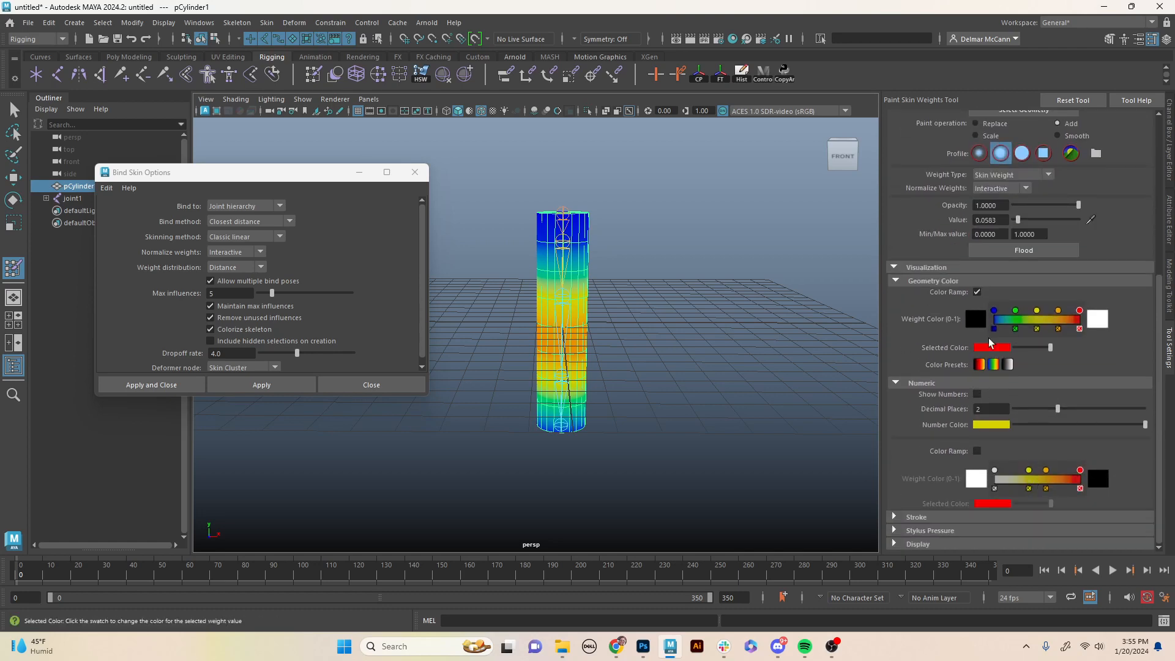
{"action": "mouse_move", "coordinate": [1038, 316]}
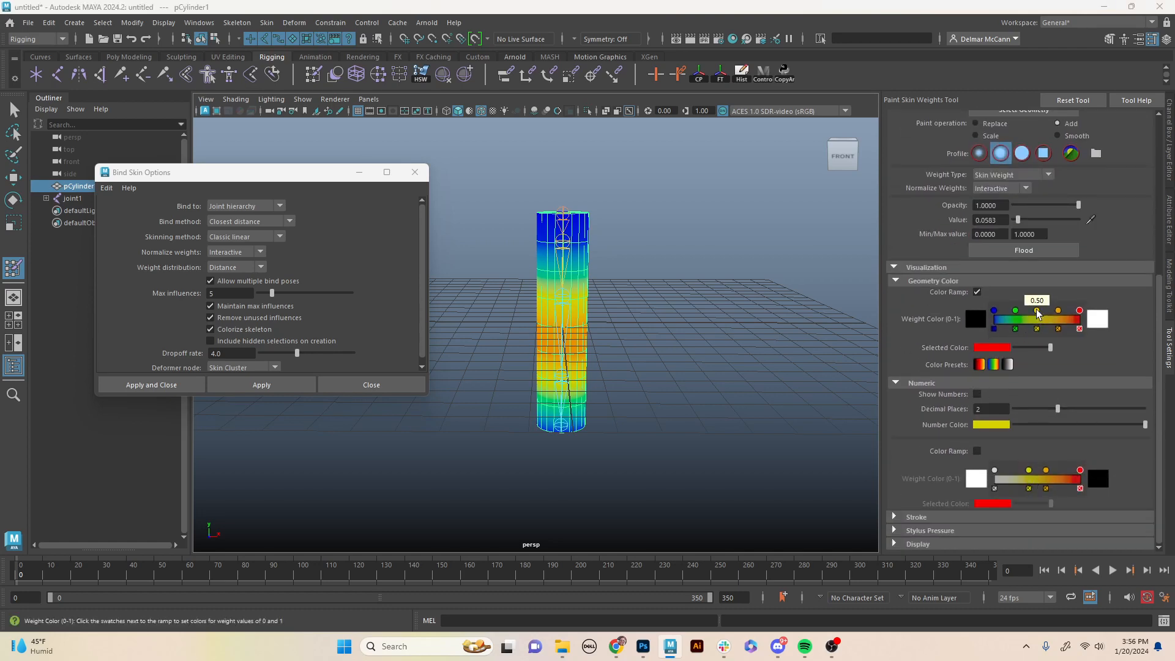
{"action": "mouse_move", "coordinate": [1080, 315]}
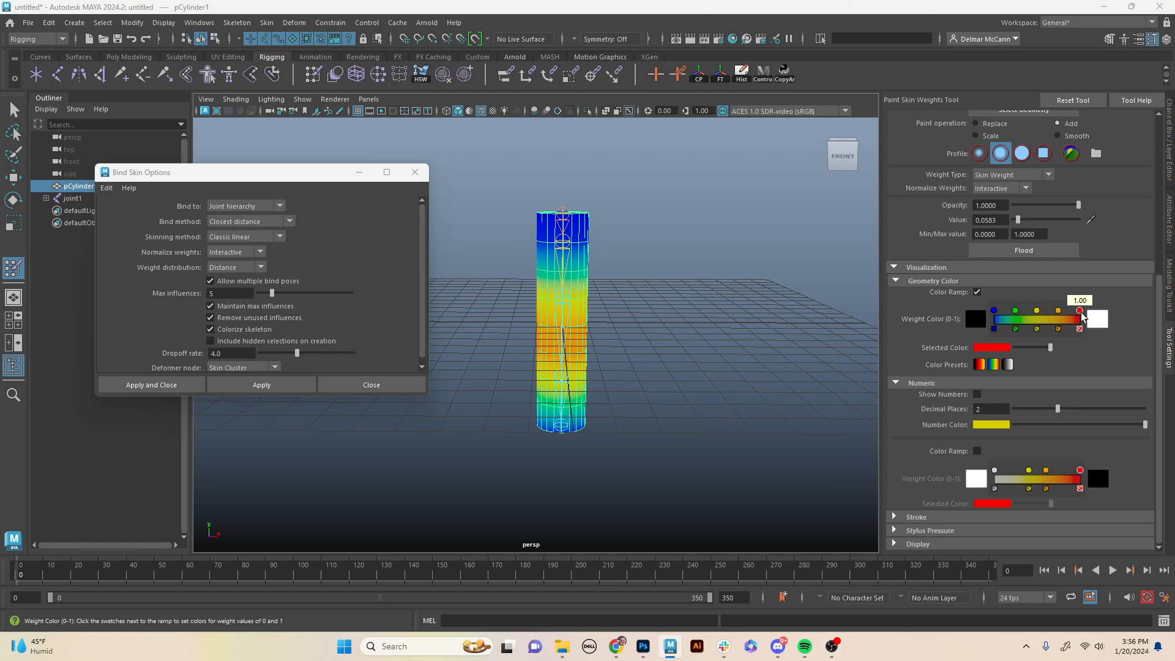
{"action": "mouse_move", "coordinate": [994, 315]}
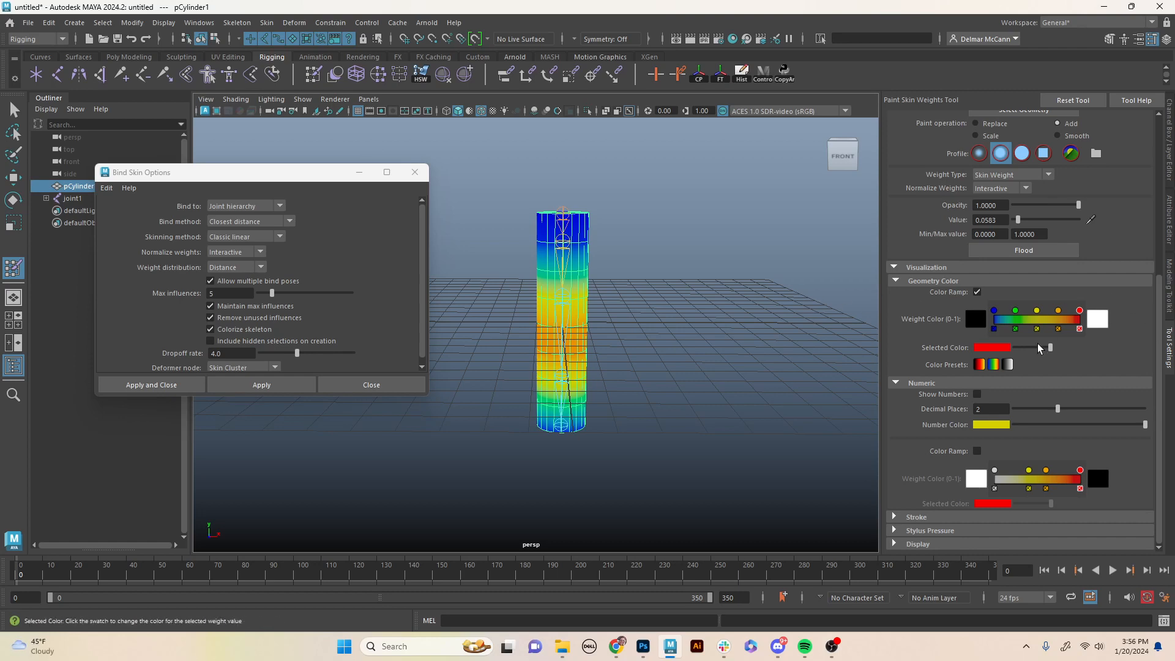
Compare the black-red-yellow and greyscale weight displays, ending on the black-red-yellow colour preset.
{"action": "left_click", "coordinate": [979, 365]}
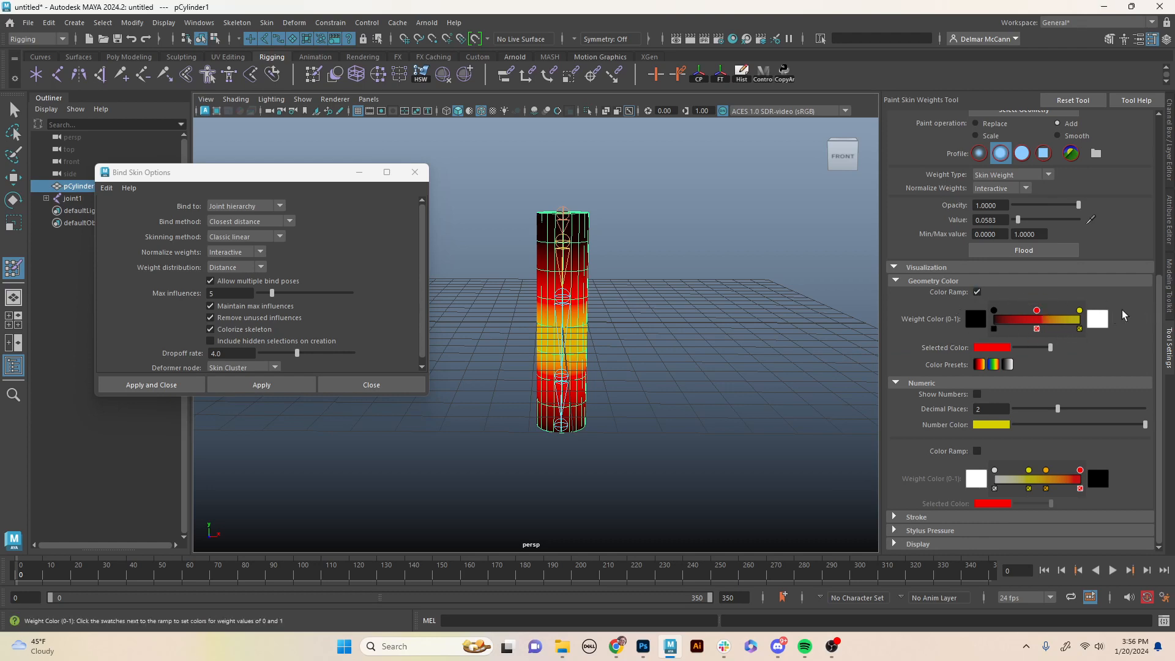
{"action": "left_click", "coordinate": [1008, 365]}
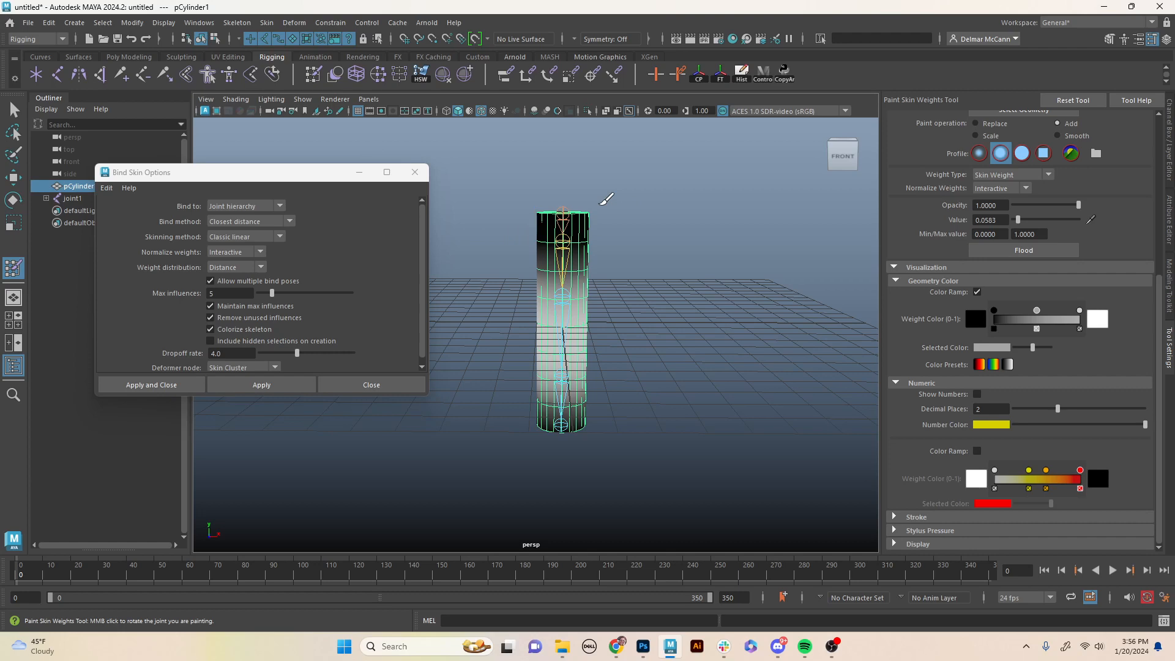
{"action": "left_click", "coordinate": [979, 365]}
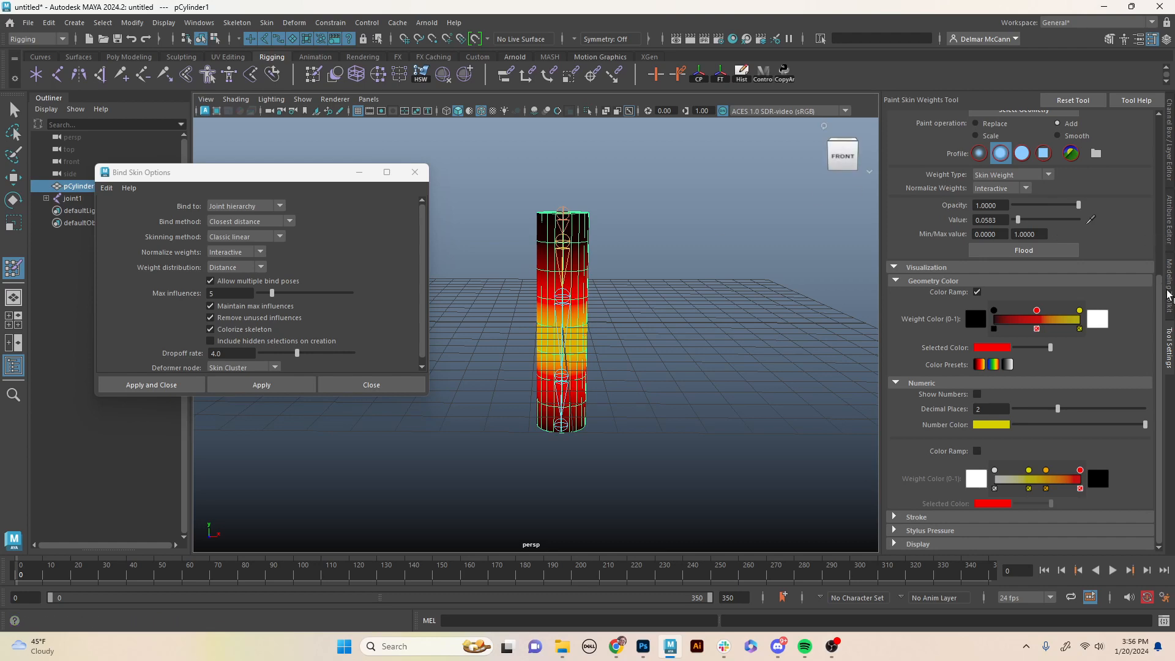
Paint joint3 weight onto the upper part of the cylinder using the Add operation with a value of 0.1068.
{"action": "left_click_drag", "start_coordinate": [1161, 300], "coordinate": [1160, 170]}
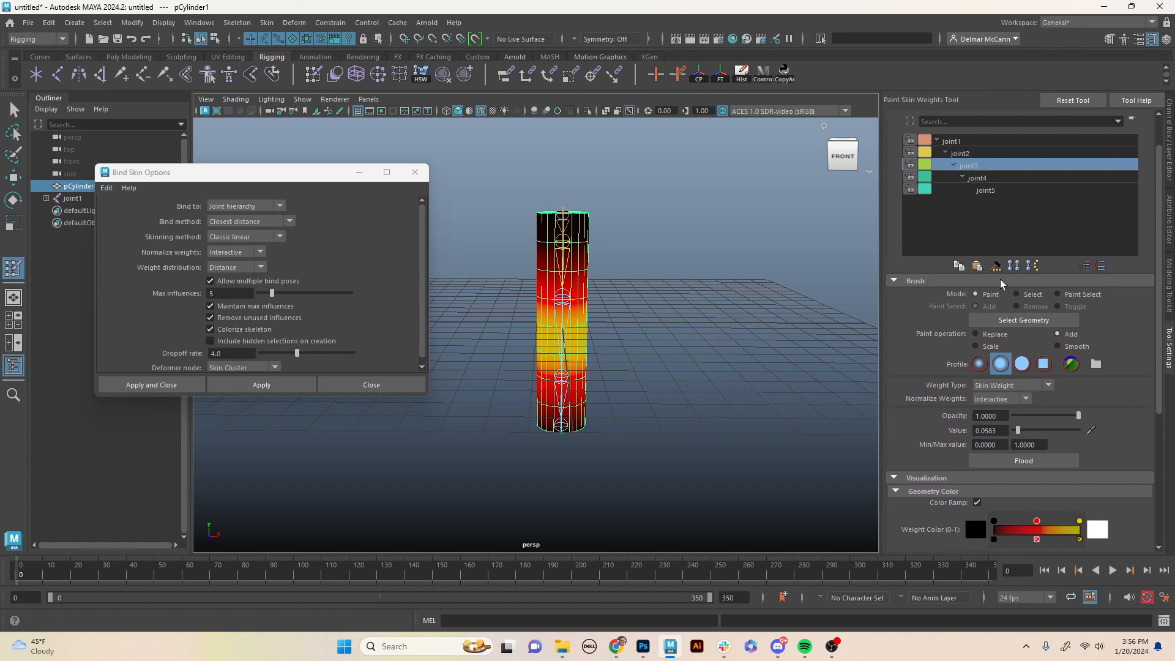
{"action": "left_click", "coordinate": [1057, 333]}
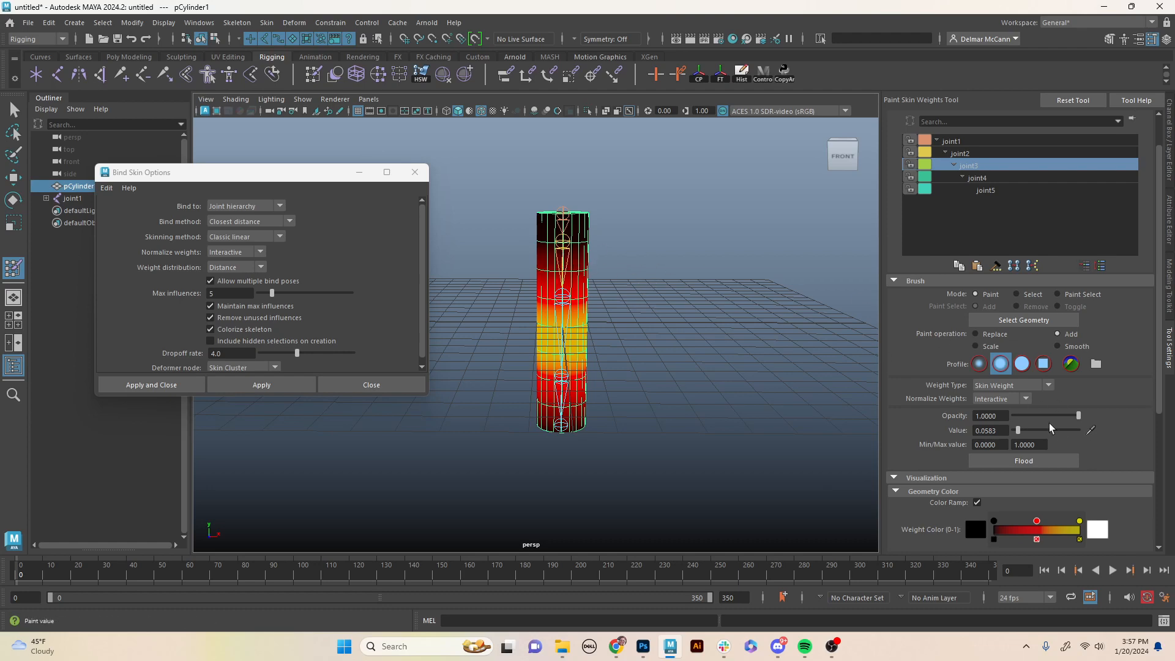
{"action": "left_click_drag", "start_coordinate": [1019, 433], "coordinate": [1112, 431]}
{"action": "left_click_drag", "start_coordinate": [1081, 432], "coordinate": [1007, 442]}
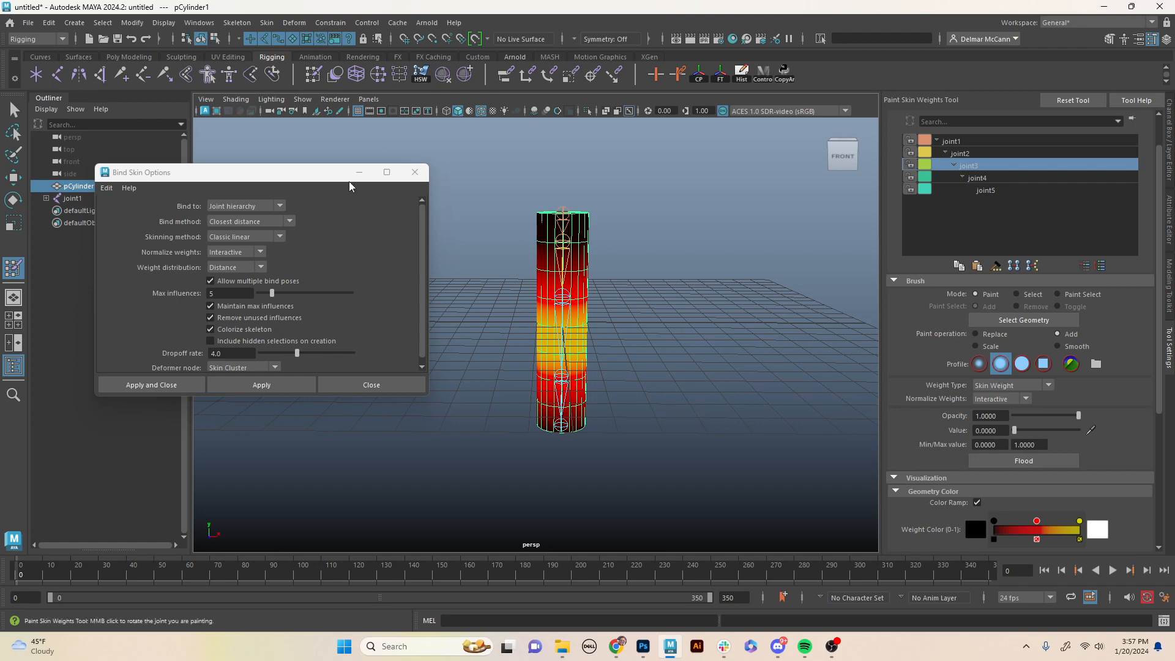
{"action": "left_click_drag", "start_coordinate": [1015, 433], "coordinate": [1021, 433]}
{"action": "mouse_move", "coordinate": [559, 235]}
{"action": "left_mouse_down"}
{"action": "mouse_move", "coordinate": [691, 237]}
{"action": "mouse_move", "coordinate": [563, 244]}
{"action": "left_mouse_up"}
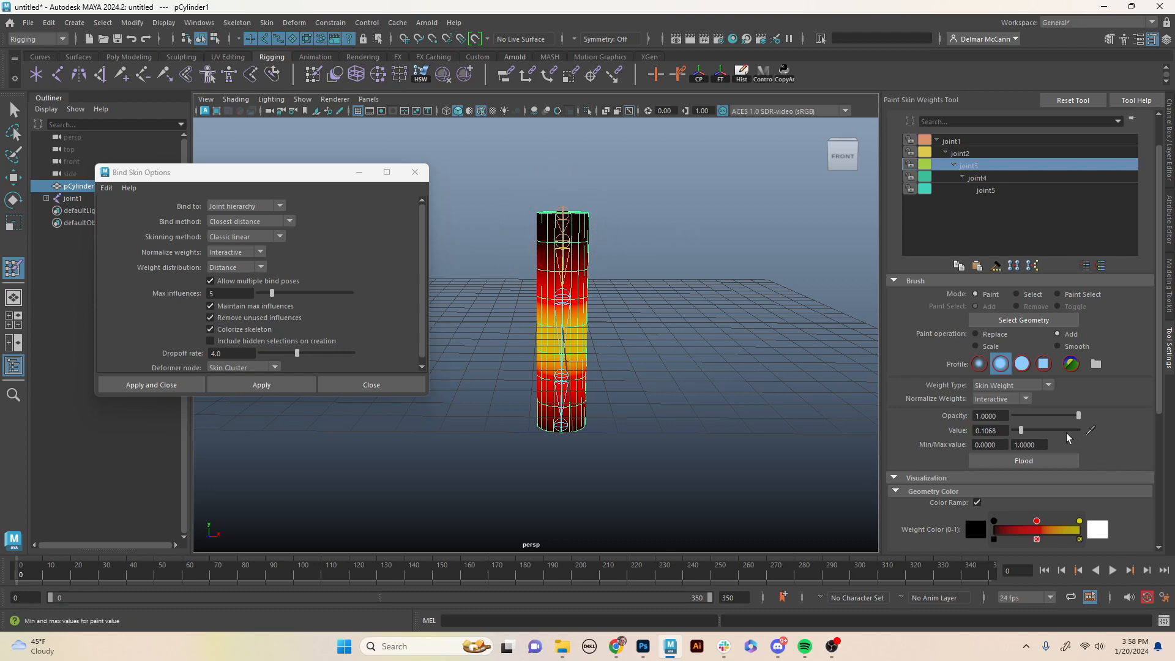
{"action": "left_click_drag", "start_coordinate": [553, 243], "coordinate": [557, 243]}
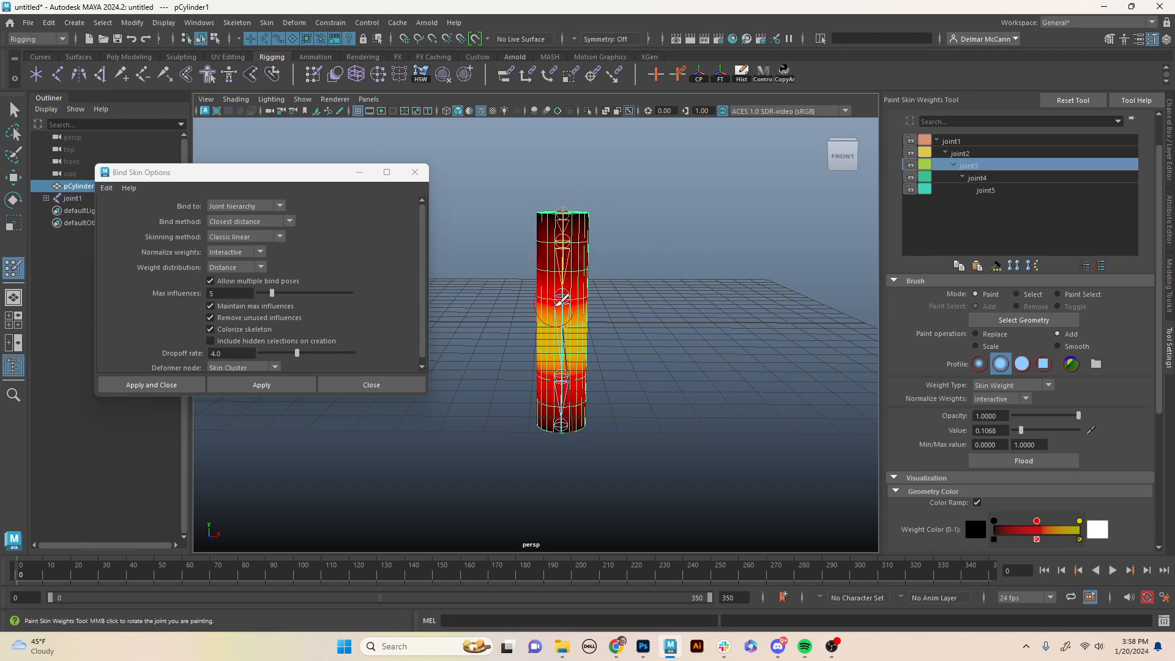
Paint more joint3 weight over the upper half of the cylinder using the Add operation with a value of 0.1068.
{"action": "mouse_move", "coordinate": [546, 270]}
{"action": "left_mouse_down"}
{"action": "mouse_move", "coordinate": [607, 271]}
{"action": "mouse_move", "coordinate": [563, 266]}
{"action": "left_mouse_up"}
{"action": "left_click_drag", "start_coordinate": [618, 300], "coordinate": [615, 277], "text": "alt"}
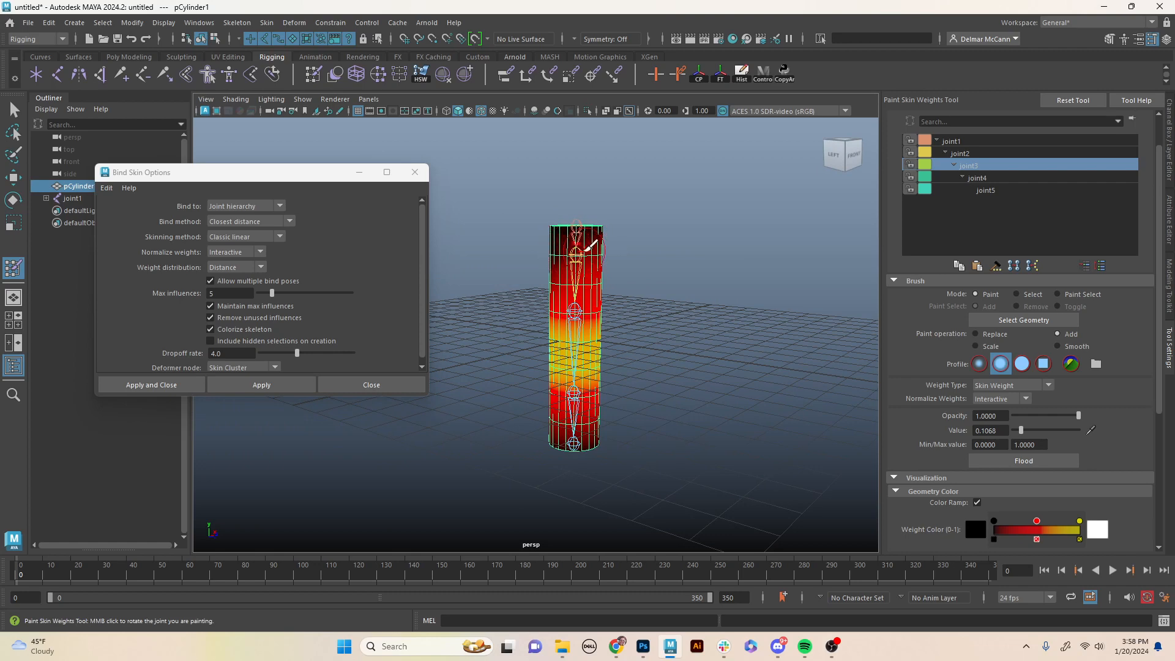
{"action": "left_click_drag", "start_coordinate": [641, 263], "coordinate": [513, 262], "text": "alt"}
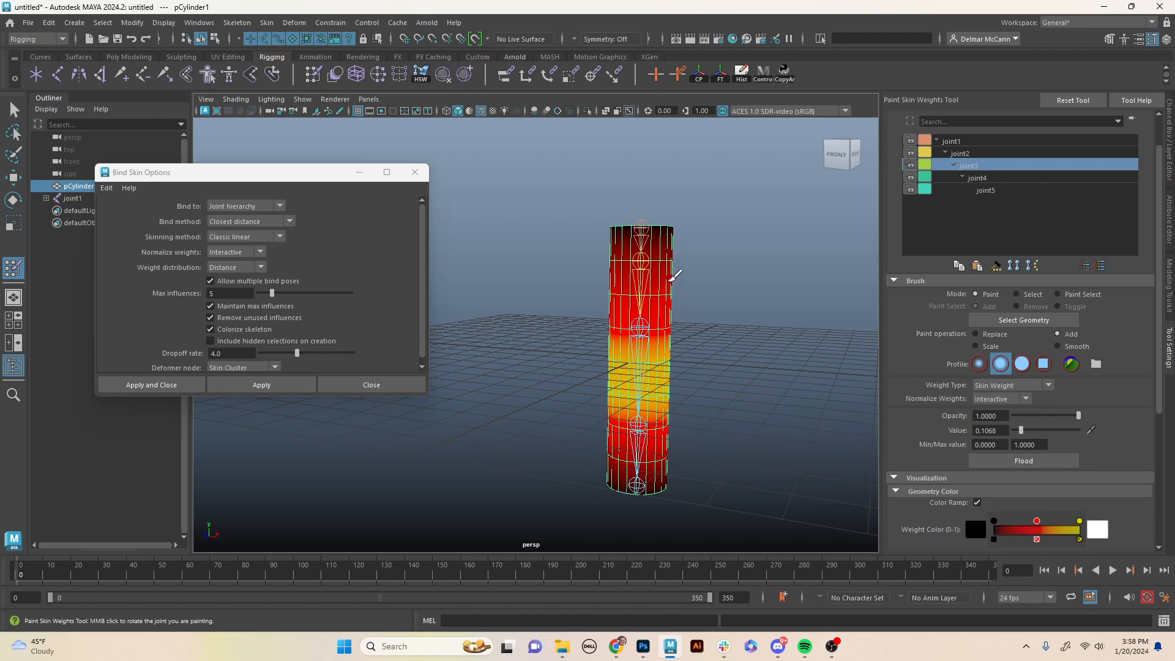
{"action": "mouse_move", "coordinate": [675, 275]}
{"action": "left_mouse_down"}
{"action": "mouse_move", "coordinate": [630, 244]}
{"action": "mouse_move", "coordinate": [648, 247]}
{"action": "mouse_move", "coordinate": [623, 258]}
{"action": "mouse_move", "coordinate": [648, 257]}
{"action": "mouse_move", "coordinate": [634, 245]}
{"action": "mouse_move", "coordinate": [639, 330]}
{"action": "mouse_move", "coordinate": [652, 300]}
{"action": "mouse_move", "coordinate": [637, 288]}
{"action": "mouse_move", "coordinate": [665, 286]}
{"action": "mouse_move", "coordinate": [631, 294]}
{"action": "mouse_move", "coordinate": [648, 245]}
{"action": "mouse_move", "coordinate": [661, 265]}
{"action": "mouse_move", "coordinate": [665, 246]}
{"action": "left_mouse_up"}
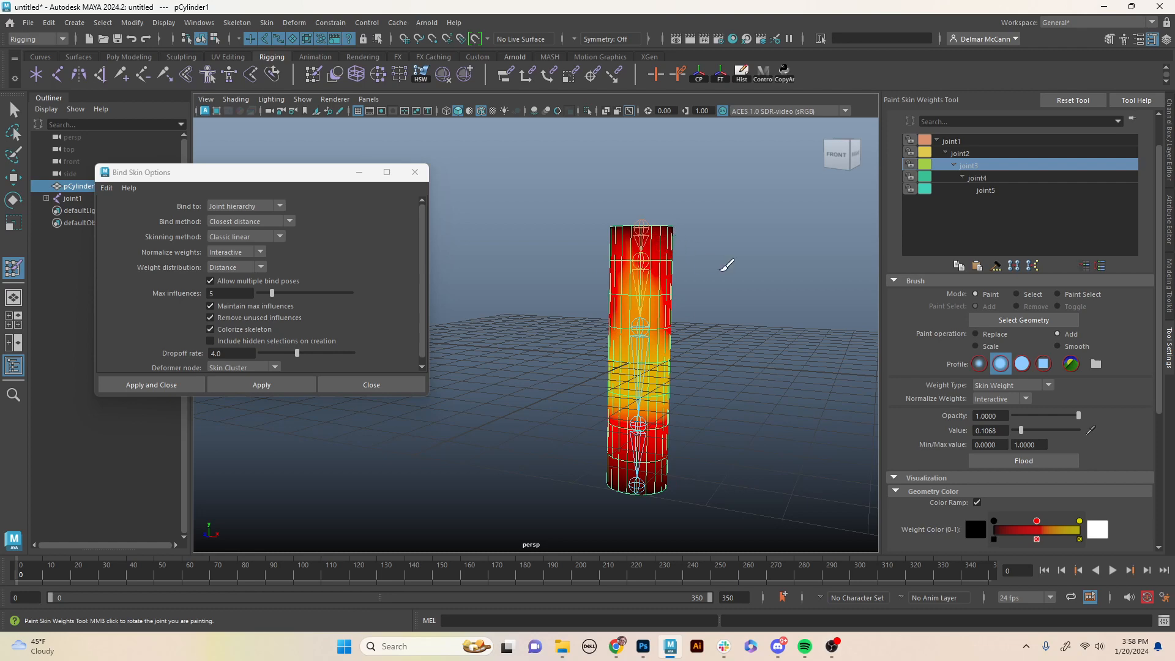
Undo the most recent joint3 weight strokes on the upper part of the cylinder.
{"action": "key", "text": "ctrl+z"}
{"action": "key", "text": "ctrl+z"}
{"action": "key", "text": "ctrl+z"}
{"action": "key", "text": "ctrl+z"}
{"action": "key", "text": "ctrl+z"}
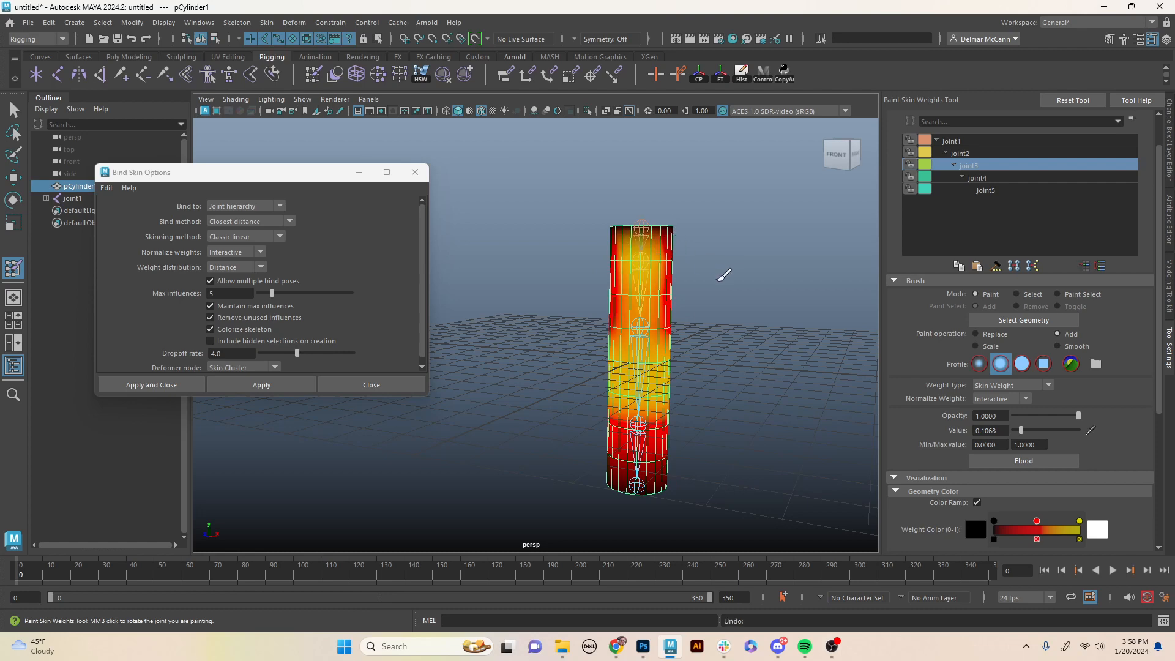
{"action": "key", "text": "ctrl+z"}
{"action": "key", "text": "ctrl+z"}
{"action": "key", "text": "ctrl+z"}
{"action": "key", "text": "ctrl+z"}
{"action": "key", "text": "ctrl+z"}
{"action": "key", "text": "ctrl+z"}
{"action": "key", "text": "ctrl+z"}
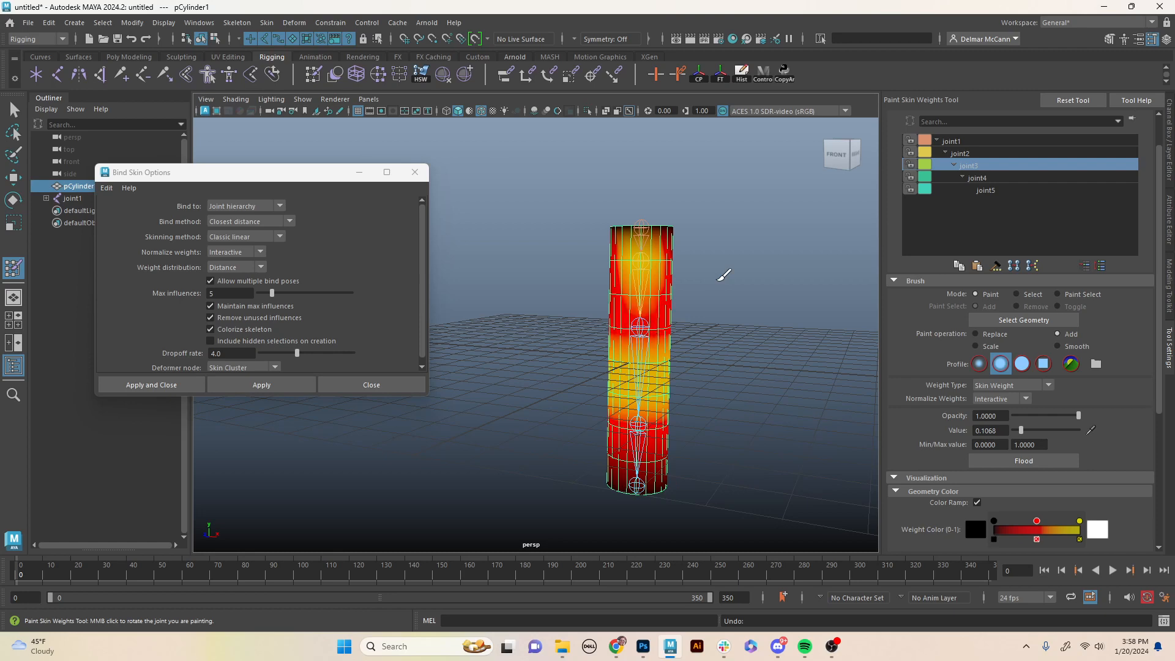
{"action": "key", "text": "ctrl+z"}
{"action": "key", "text": "ctrl+z"}
{"action": "key", "text": "ctrl+z"}
{"action": "key", "text": "ctrl+z"}
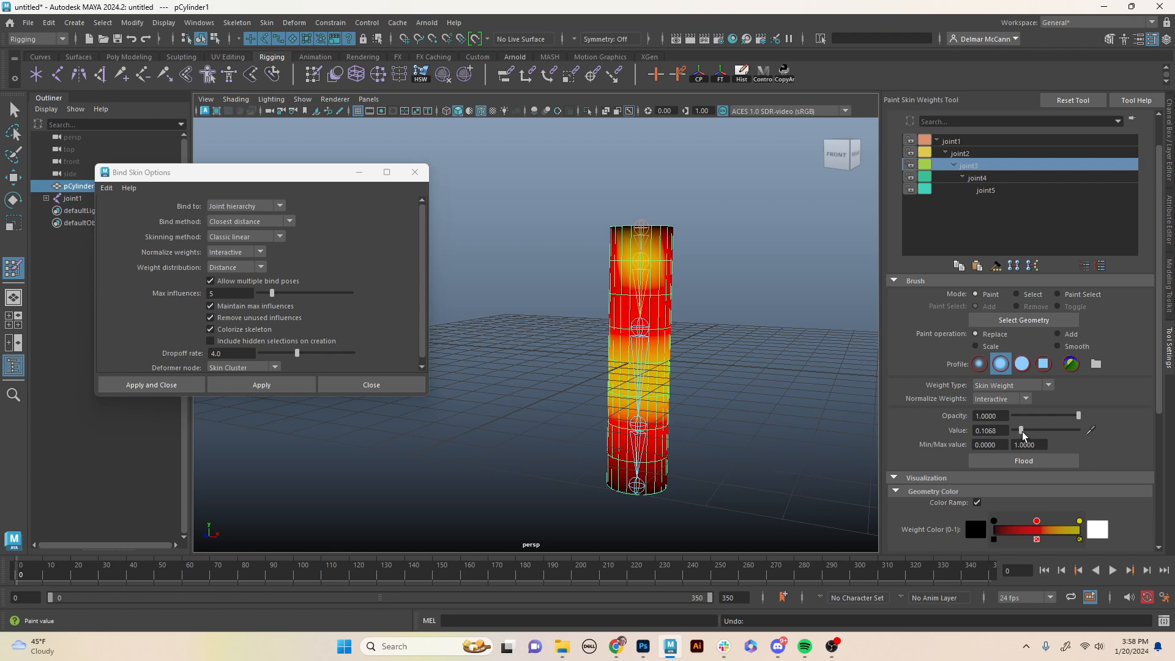
Set the Replace value to 0 and paint the joint3 weight off the top of the cylinder all around.
{"action": "left_click_drag", "start_coordinate": [1022, 431], "coordinate": [935, 435]}
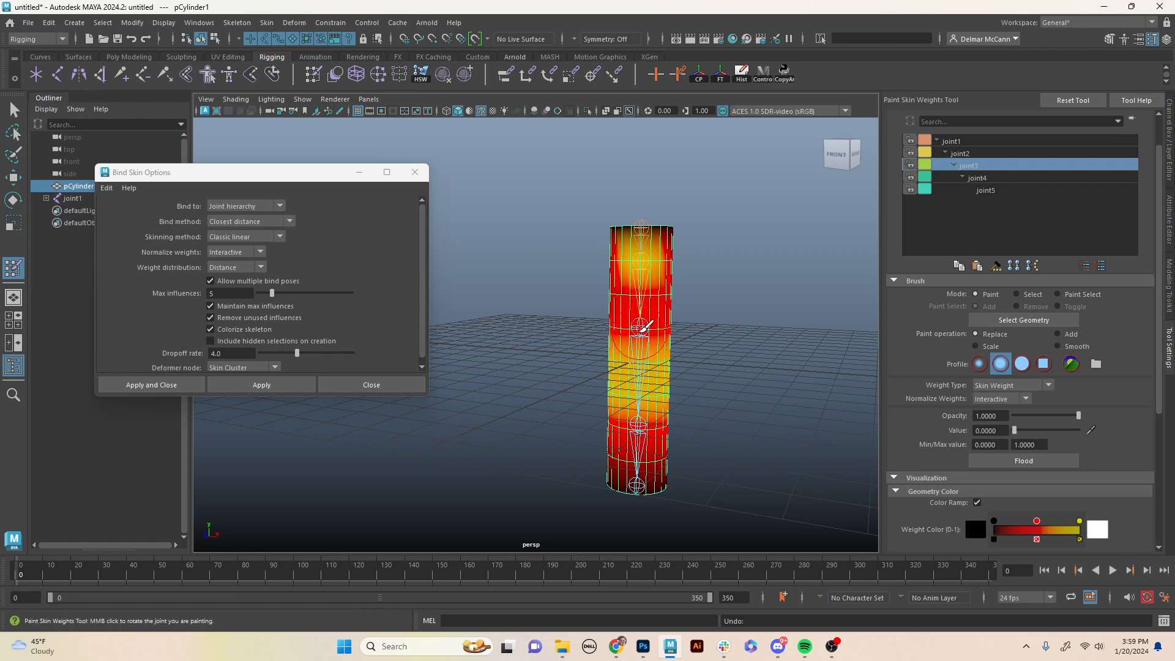
{"action": "left_click_drag", "start_coordinate": [638, 253], "coordinate": [655, 249], "text": "alt"}
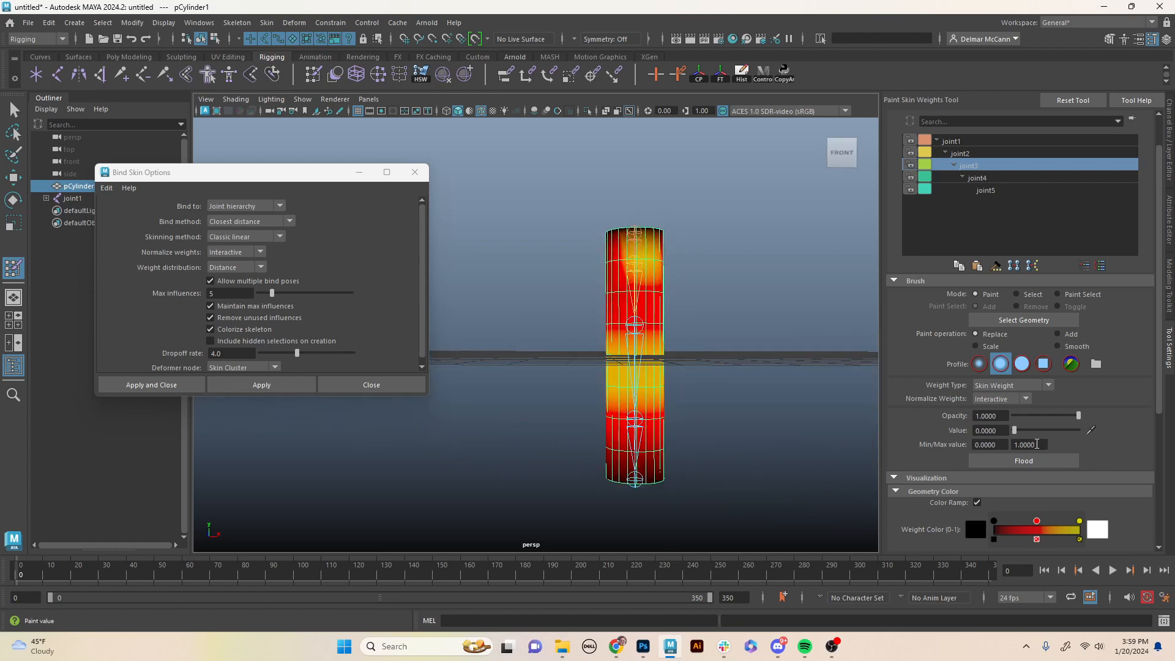
{"action": "mouse_move", "coordinate": [664, 251]}
{"action": "left_mouse_down"}
{"action": "mouse_move", "coordinate": [607, 251]}
{"action": "mouse_move", "coordinate": [698, 255]}
{"action": "mouse_move", "coordinate": [590, 272]}
{"action": "mouse_move", "coordinate": [572, 263]}
{"action": "mouse_move", "coordinate": [582, 278]}
{"action": "left_mouse_up"}
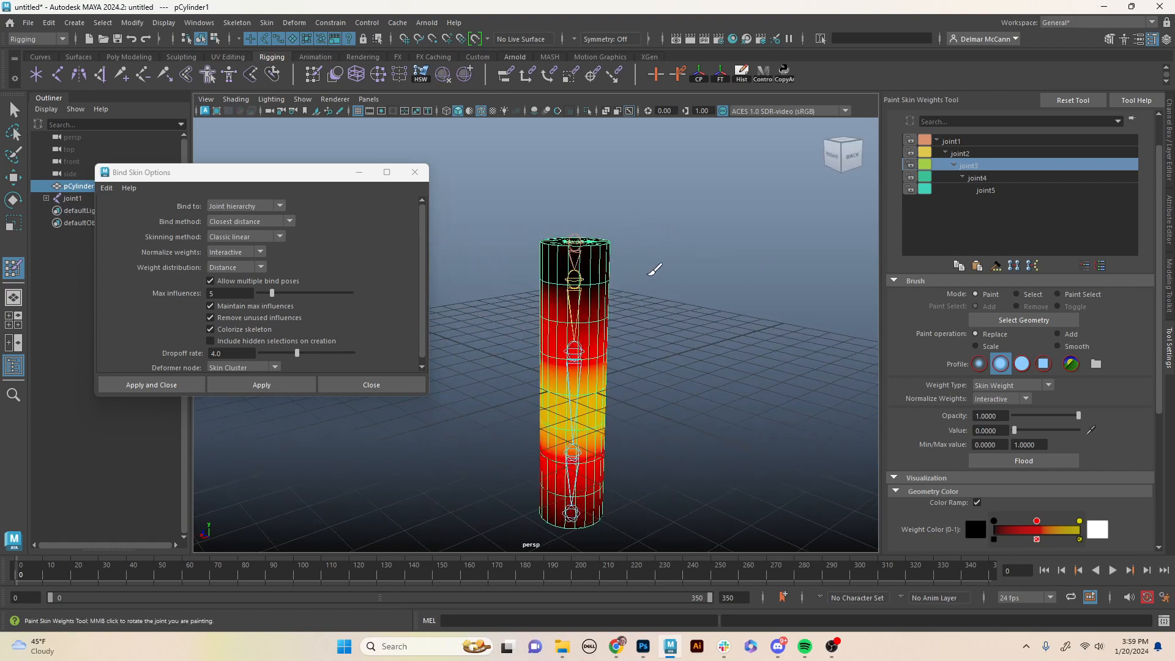
{"action": "mouse_move", "coordinate": [686, 262]}
{"action": "left_mouse_down", "text": "alt"}
{"action": "mouse_move", "coordinate": [579, 275]}
{"action": "mouse_move", "coordinate": [677, 281]}
{"action": "mouse_move", "coordinate": [702, 267]}
{"action": "mouse_move", "coordinate": [673, 285]}
{"action": "mouse_move", "coordinate": [695, 288]}
{"action": "left_mouse_up", "text": "alt"}
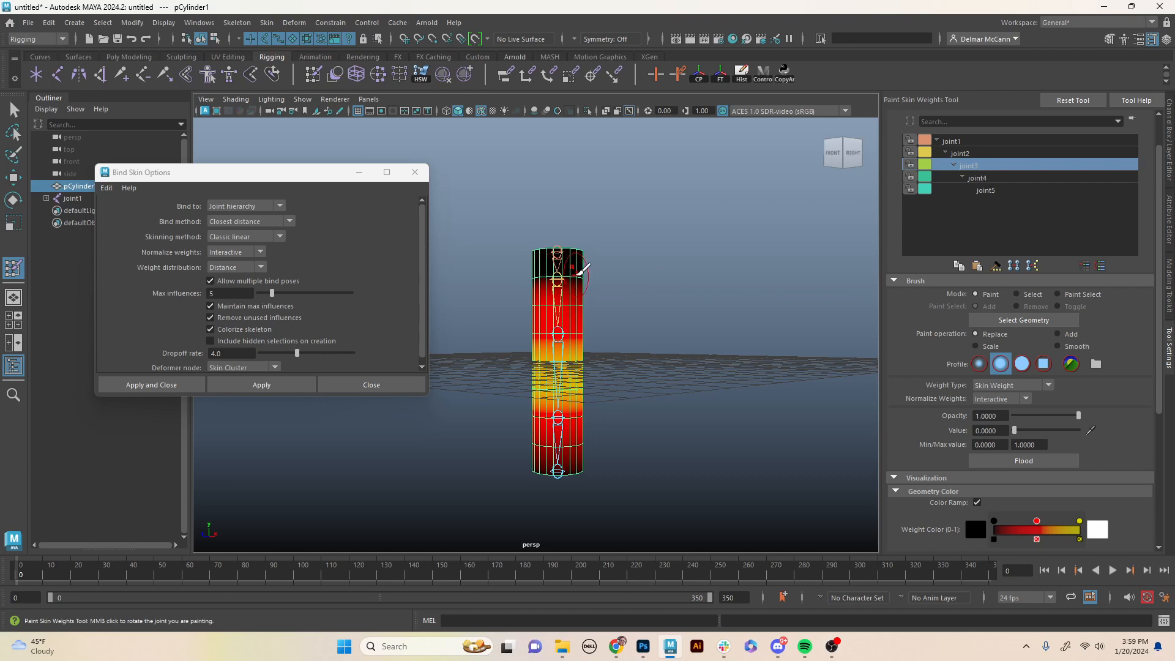
Paint full joint3 weight onto the upper part of the cylinder using the Add operation with a value of 1.
{"action": "middle_click_drag", "start_coordinate": [578, 310], "coordinate": [661, 335], "text": "alt"}
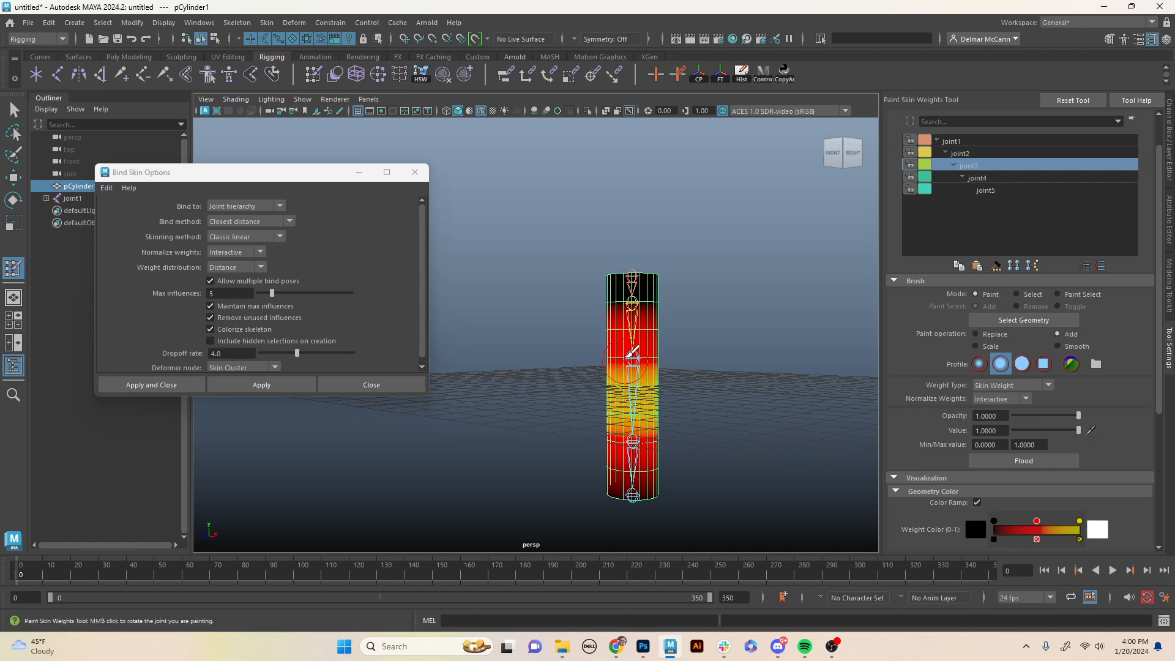
{"action": "mouse_move", "coordinate": [631, 301]}
{"action": "left_mouse_down"}
{"action": "mouse_move", "coordinate": [658, 290]}
{"action": "mouse_move", "coordinate": [619, 312]}
{"action": "mouse_move", "coordinate": [753, 304]}
{"action": "mouse_move", "coordinate": [706, 354]}
{"action": "mouse_move", "coordinate": [629, 323]}
{"action": "mouse_move", "coordinate": [664, 336]}
{"action": "mouse_move", "coordinate": [564, 364]}
{"action": "mouse_move", "coordinate": [682, 349]}
{"action": "mouse_move", "coordinate": [688, 393]}
{"action": "mouse_move", "coordinate": [760, 360]}
{"action": "left_mouse_up"}
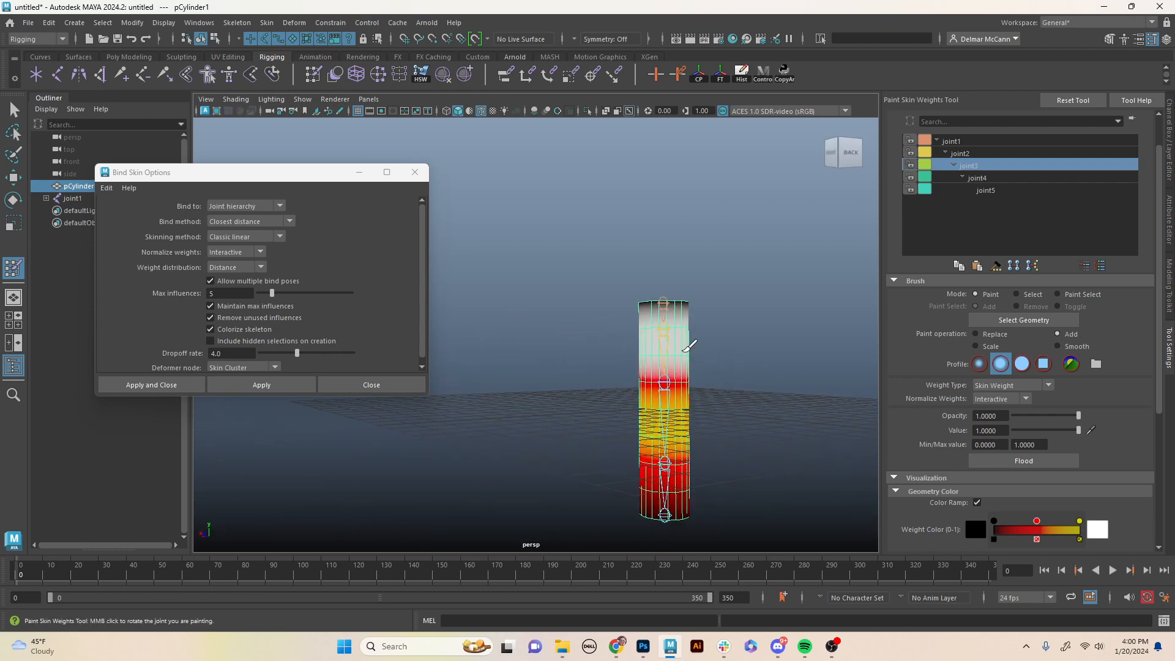
{"action": "mouse_move", "coordinate": [640, 341]}
{"action": "left_mouse_down", "text": "alt"}
{"action": "mouse_move", "coordinate": [550, 372]}
{"action": "mouse_move", "coordinate": [602, 392]}
{"action": "left_mouse_up", "text": "alt"}
{"action": "middle_click_drag", "start_coordinate": [481, 404], "coordinate": [657, 435], "text": "alt"}
{"action": "mouse_move", "coordinate": [557, 389]}
{"action": "left_mouse_down"}
{"action": "mouse_move", "coordinate": [524, 386]}
{"action": "mouse_move", "coordinate": [530, 395]}
{"action": "left_mouse_up"}
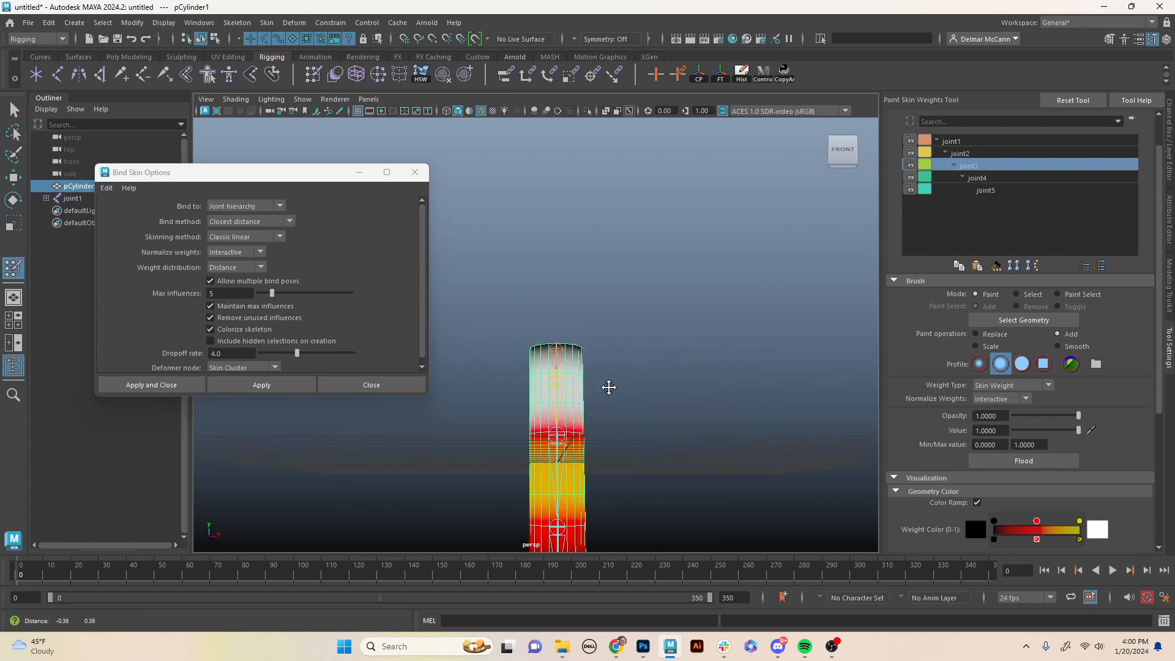
{"action": "left_click_drag", "start_coordinate": [609, 388], "coordinate": [531, 399], "text": "alt"}
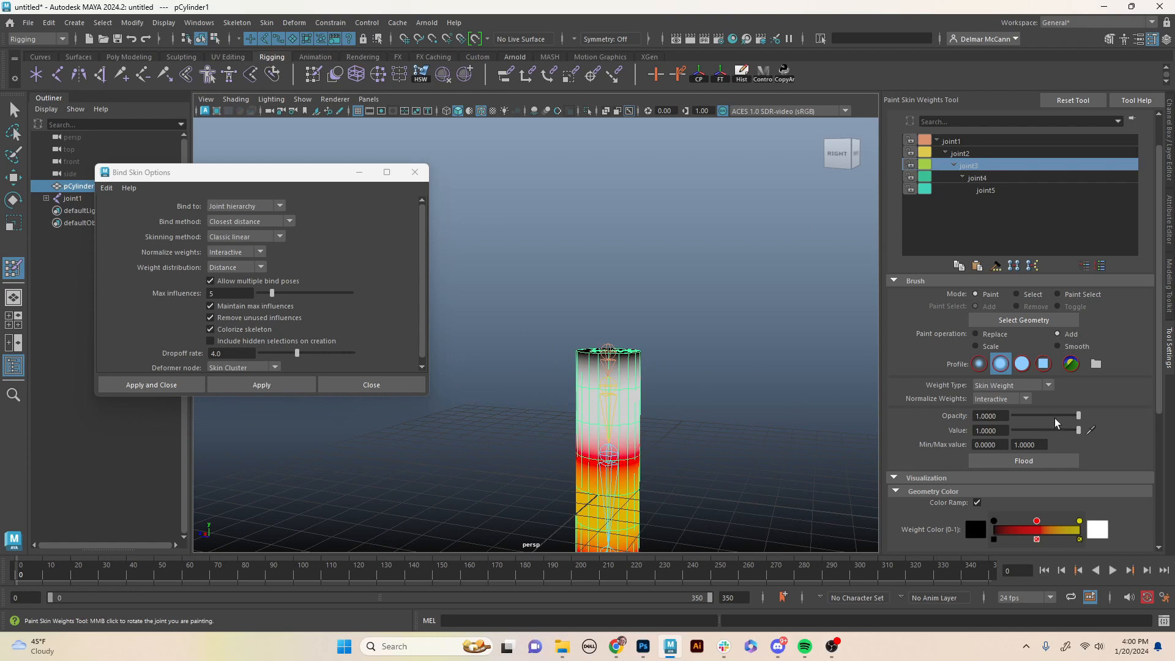
Remove joint3's weight from the cylinder's upper part on all sides by painting with the Replace operation at value 0.
{"action": "left_click", "coordinate": [983, 334]}
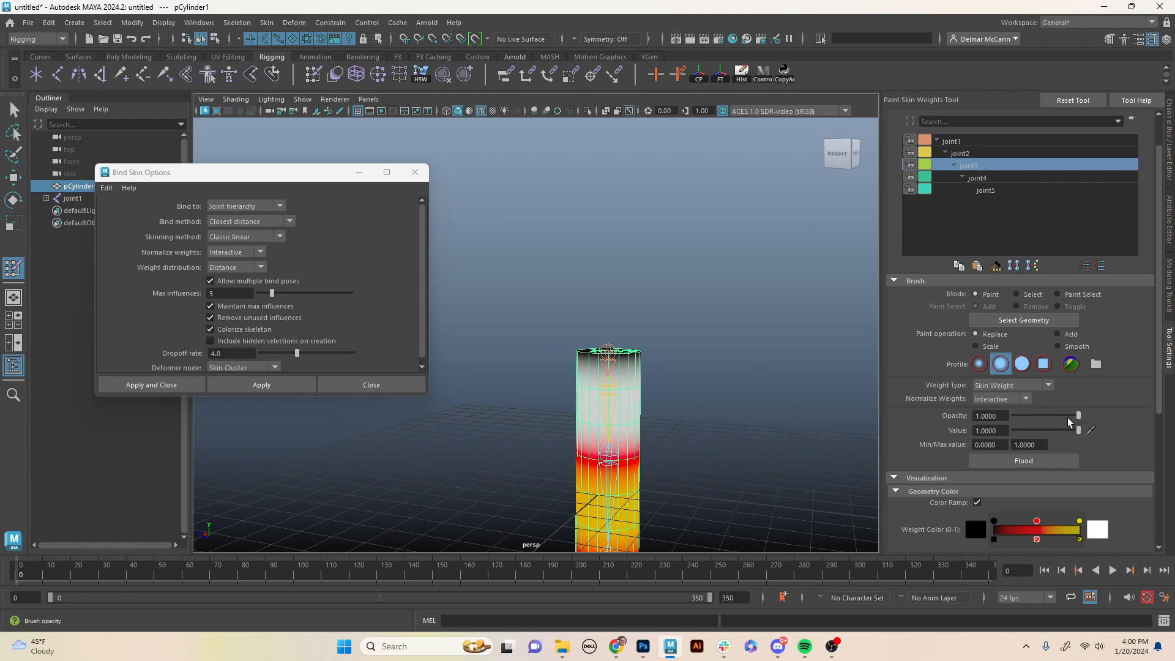
{"action": "left_click_drag", "start_coordinate": [675, 427], "coordinate": [679, 406], "text": "alt"}
{"action": "mouse_move", "coordinate": [586, 356]}
{"action": "left_mouse_down"}
{"action": "mouse_move", "coordinate": [661, 362]}
{"action": "mouse_move", "coordinate": [517, 375]}
{"action": "mouse_move", "coordinate": [738, 375]}
{"action": "left_mouse_up"}
{"action": "mouse_move", "coordinate": [617, 362]}
{"action": "left_mouse_down"}
{"action": "mouse_move", "coordinate": [601, 357]}
{"action": "mouse_move", "coordinate": [612, 362]}
{"action": "mouse_move", "coordinate": [583, 373]}
{"action": "mouse_move", "coordinate": [655, 374]}
{"action": "mouse_move", "coordinate": [538, 393]}
{"action": "mouse_move", "coordinate": [684, 395]}
{"action": "mouse_move", "coordinate": [669, 395]}
{"action": "left_mouse_up"}
{"action": "left_click_drag", "start_coordinate": [570, 402], "coordinate": [638, 399]}
{"action": "left_click_drag", "start_coordinate": [657, 395], "coordinate": [557, 402], "text": "alt"}
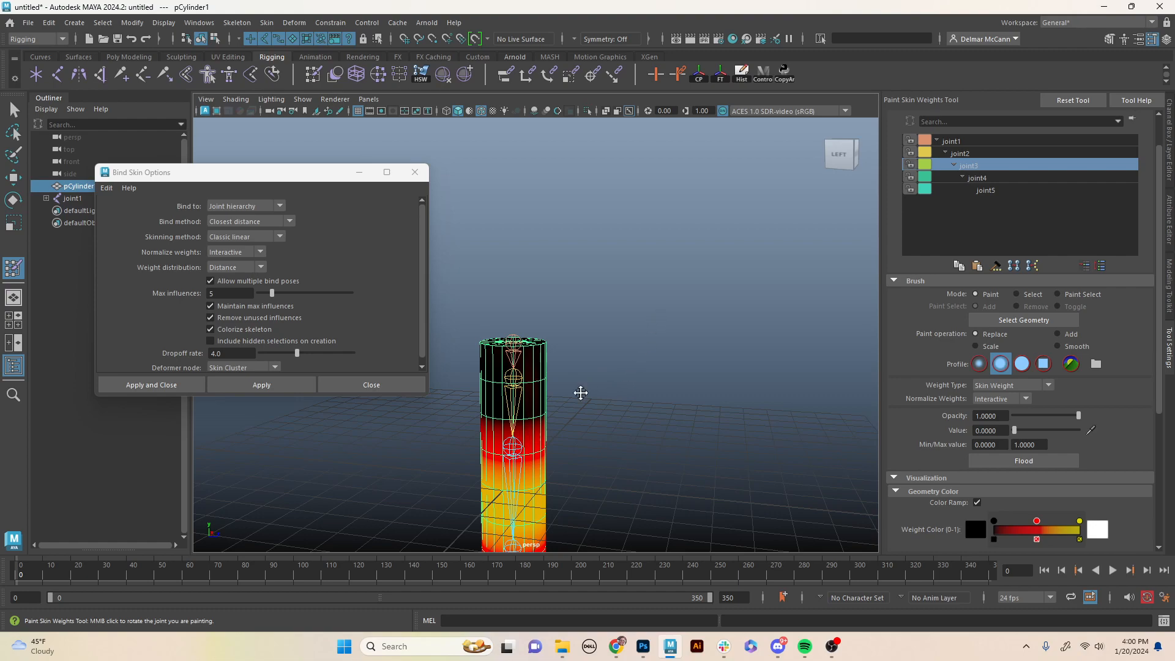
{"action": "left_click_drag", "start_coordinate": [581, 393], "coordinate": [687, 346], "text": "alt"}
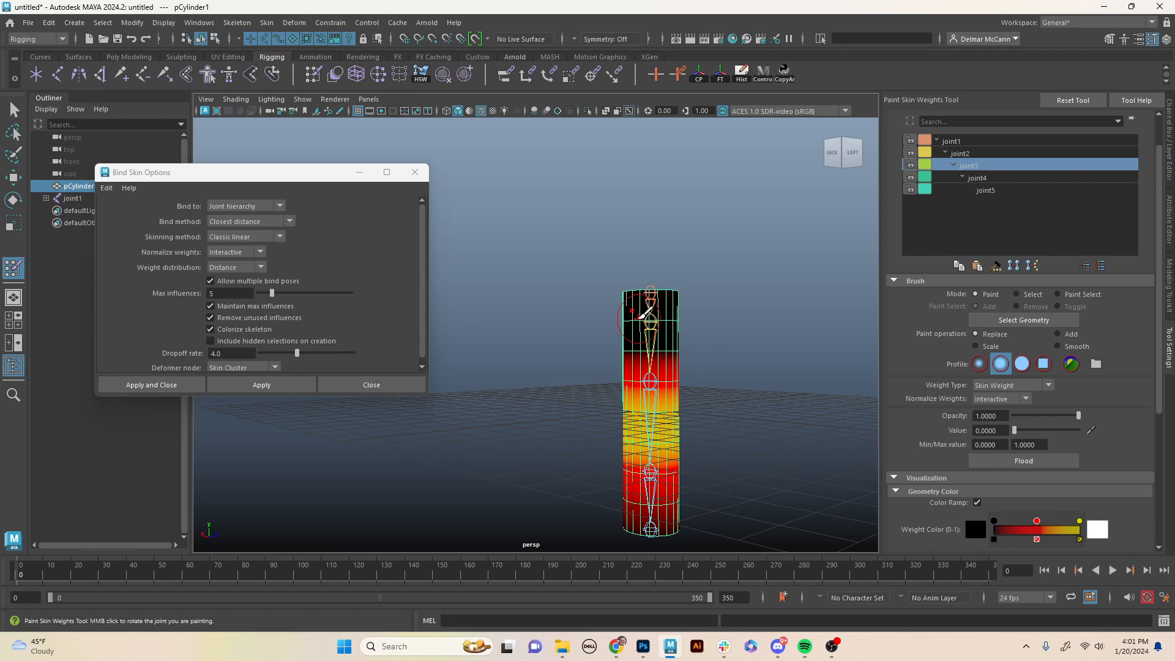
Inspect how the skin weights of joint1 through joint5 are distributed along the cylinder, comparing joint4 and joint5.
{"action": "left_click", "coordinate": [959, 153]}
{"action": "left_click", "coordinate": [958, 140]}
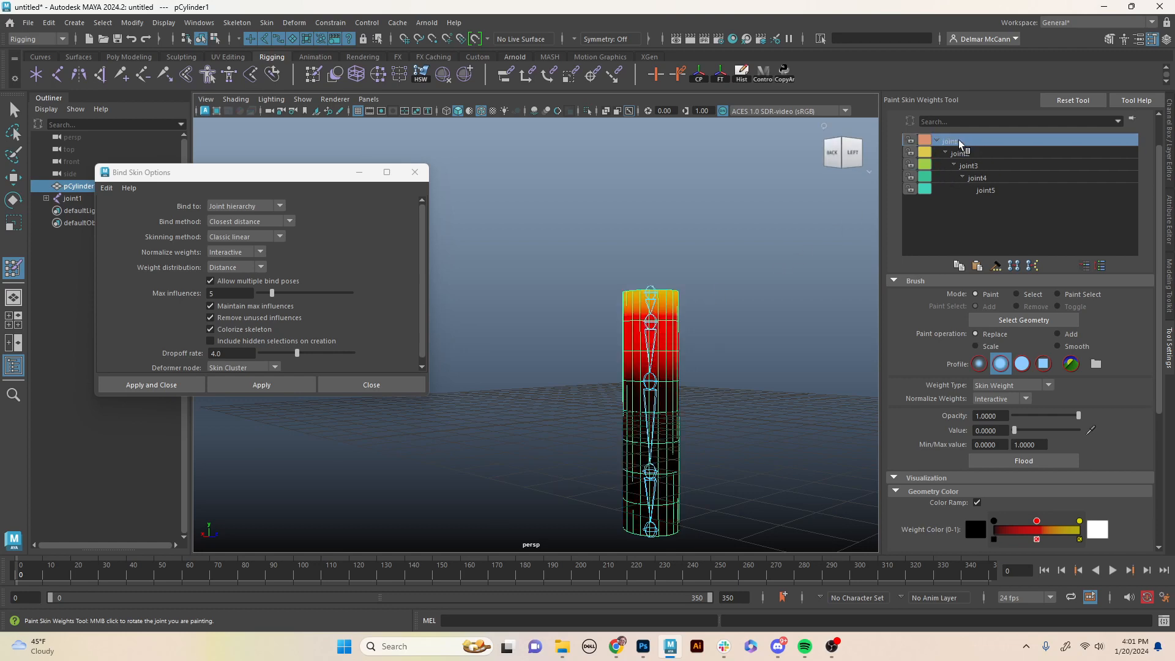
{"action": "left_click", "coordinate": [965, 151]}
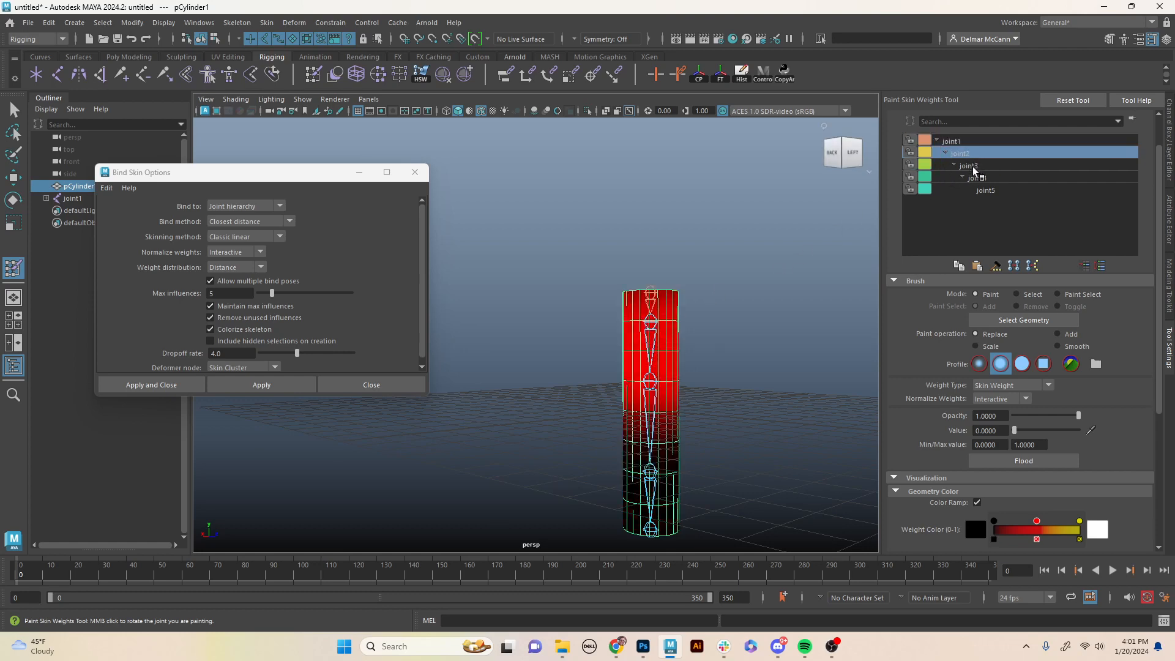
{"action": "left_click", "coordinate": [972, 167]}
{"action": "left_click", "coordinate": [984, 177]}
{"action": "left_click", "coordinate": [991, 191]}
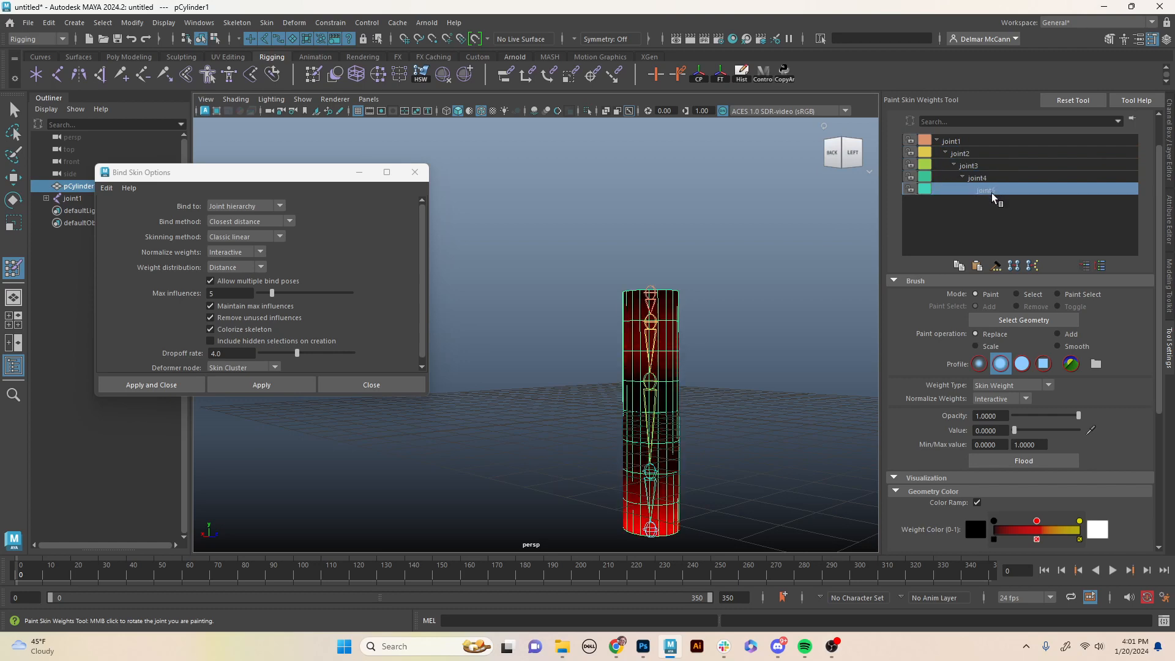
{"action": "left_click", "coordinate": [982, 178]}
{"action": "left_click", "coordinate": [987, 188]}
{"action": "left_click", "coordinate": [979, 176]}
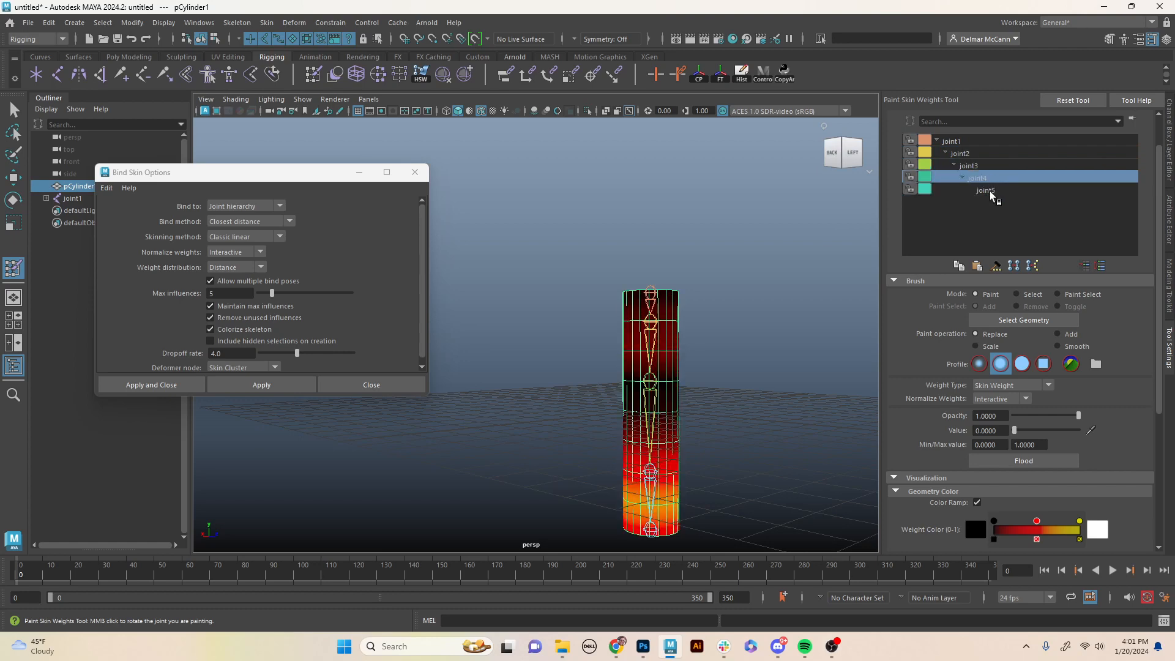
{"action": "left_click", "coordinate": [988, 190]}
{"action": "left_click", "coordinate": [979, 179]}
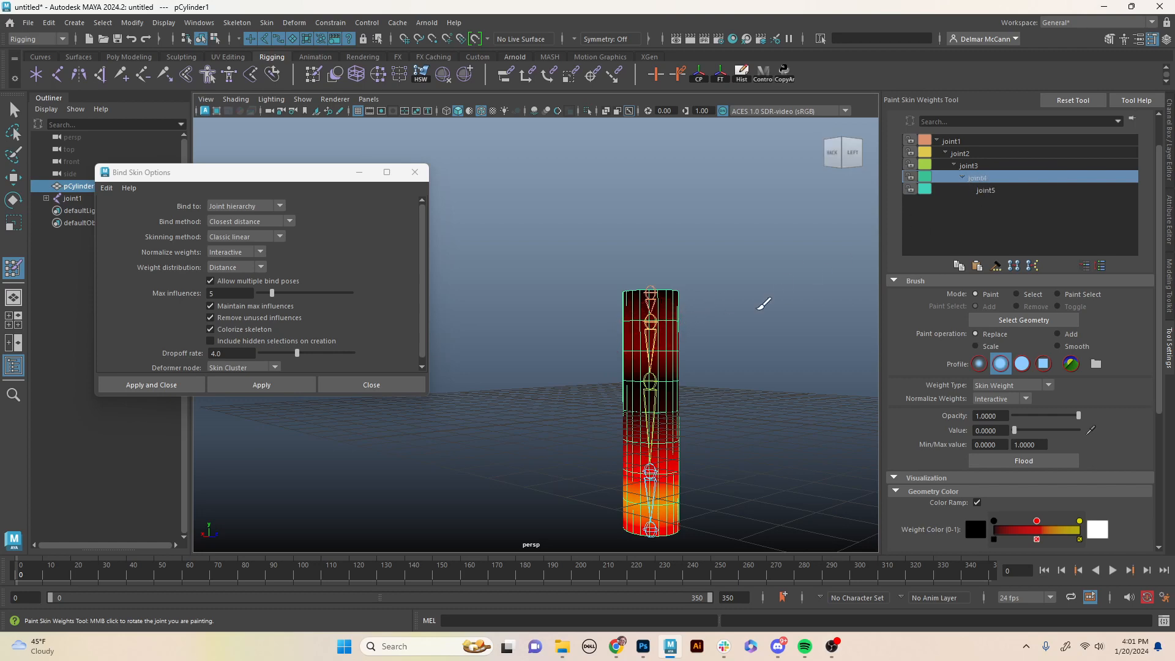
Select the joint5 influence and paint its weight off the upper cylinder with the Replace operation at value 0.
{"action": "left_click", "coordinate": [995, 188]}
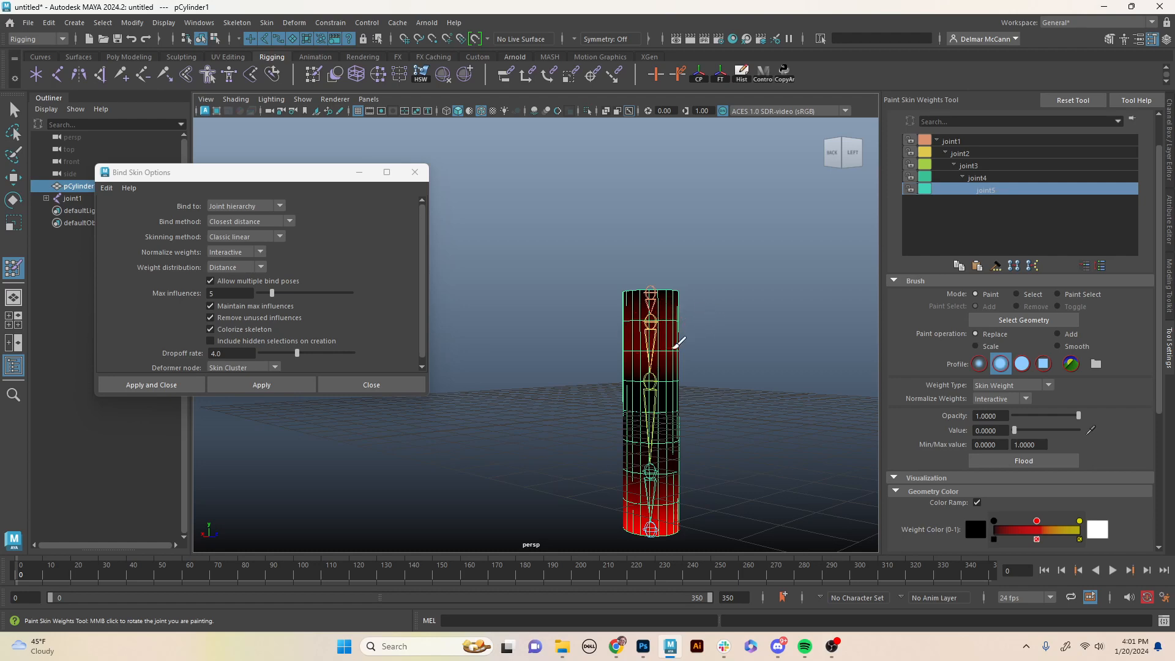
{"action": "left_click_drag", "start_coordinate": [674, 338], "coordinate": [651, 345], "text": "alt"}
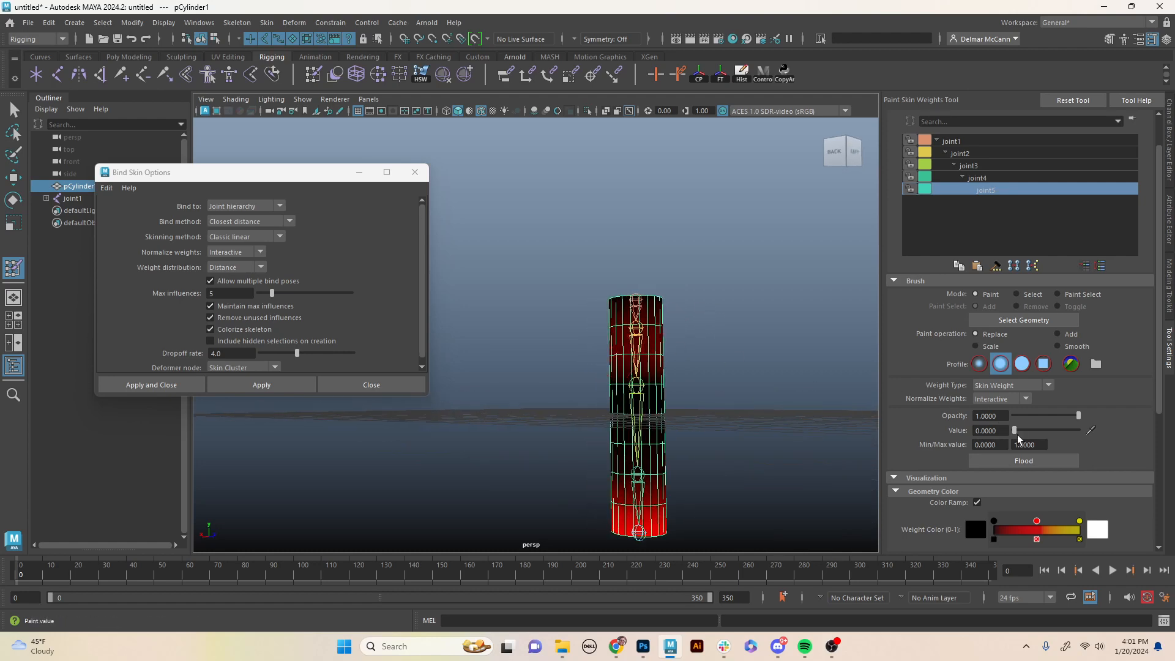
{"action": "left_click_drag", "start_coordinate": [1016, 433], "coordinate": [991, 398]}
{"action": "mouse_move", "coordinate": [640, 331]}
{"action": "left_mouse_down"}
{"action": "mouse_move", "coordinate": [618, 367]}
{"action": "mouse_move", "coordinate": [646, 318]}
{"action": "mouse_move", "coordinate": [612, 325]}
{"action": "left_mouse_up"}
{"action": "left_click_drag", "start_coordinate": [715, 325], "coordinate": [592, 349], "text": "alt"}
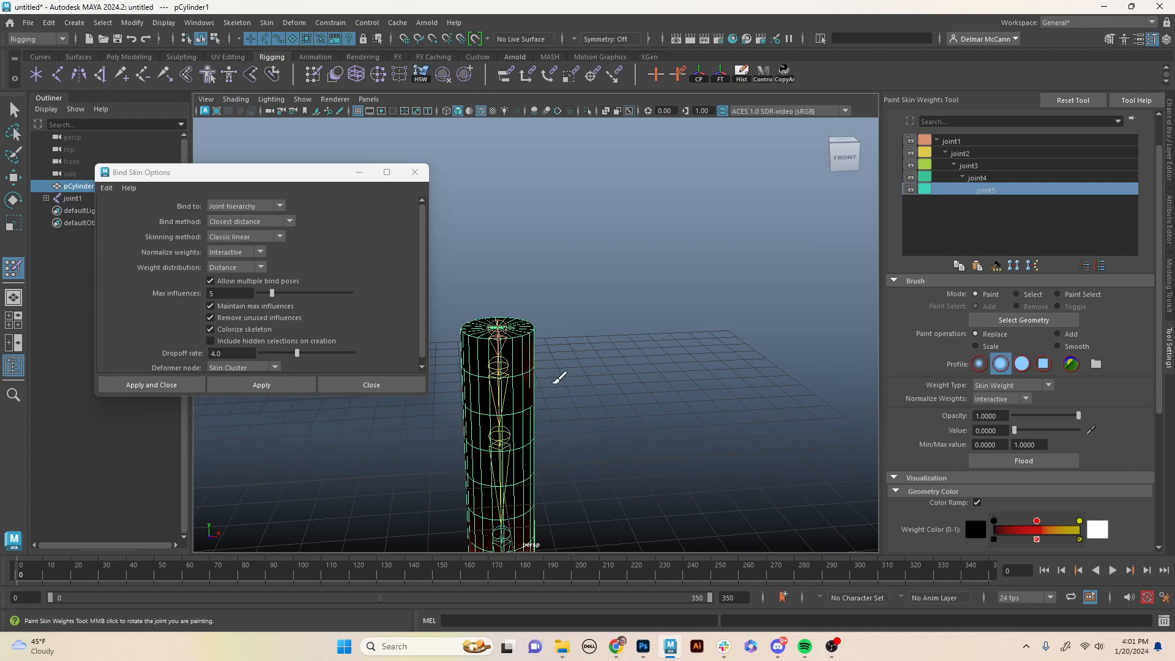
{"action": "left_click_drag", "start_coordinate": [600, 380], "coordinate": [690, 370], "text": "alt"}
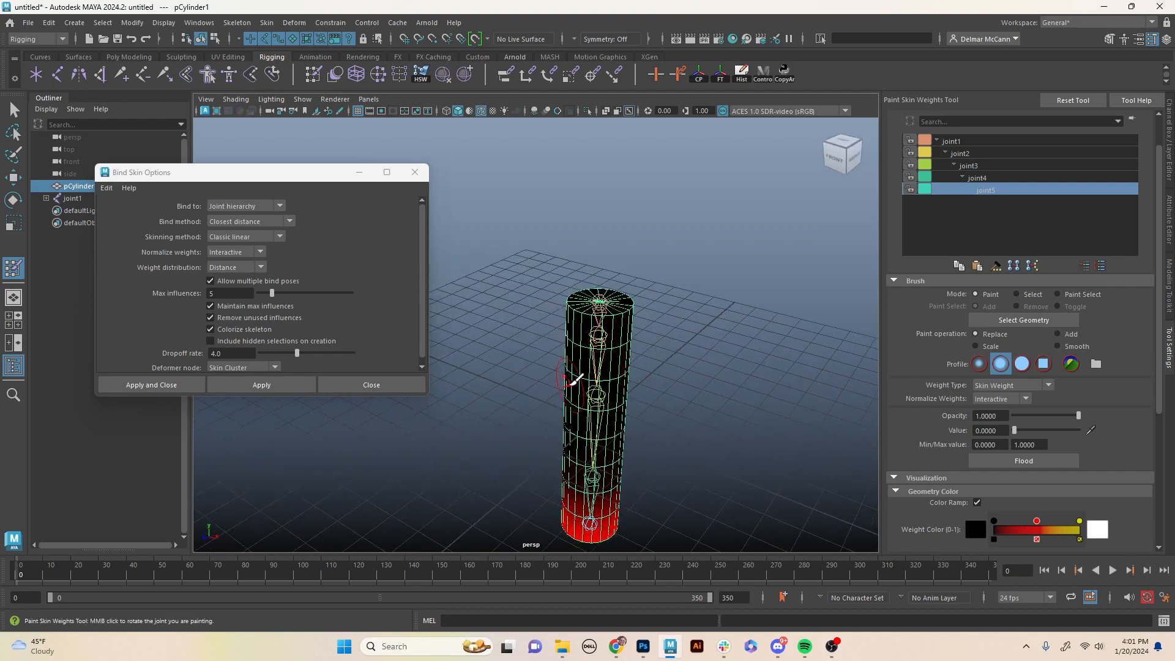
Paint joint5 weight along one side of the lower cylinder using the Add operation with a value of 0.1165.
{"action": "mouse_move", "coordinate": [575, 375]}
{"action": "left_mouse_down", "text": "alt"}
{"action": "mouse_move", "coordinate": [787, 349]}
{"action": "mouse_move", "coordinate": [641, 415]}
{"action": "mouse_move", "coordinate": [771, 427]}
{"action": "mouse_move", "coordinate": [574, 439]}
{"action": "mouse_move", "coordinate": [509, 415]}
{"action": "mouse_move", "coordinate": [511, 433]}
{"action": "mouse_move", "coordinate": [524, 430]}
{"action": "left_mouse_up", "text": "alt"}
{"action": "left_click_drag", "start_coordinate": [678, 407], "coordinate": [603, 341], "text": "alt"}
{"action": "left_click_drag", "start_coordinate": [637, 386], "coordinate": [622, 383], "text": "alt"}
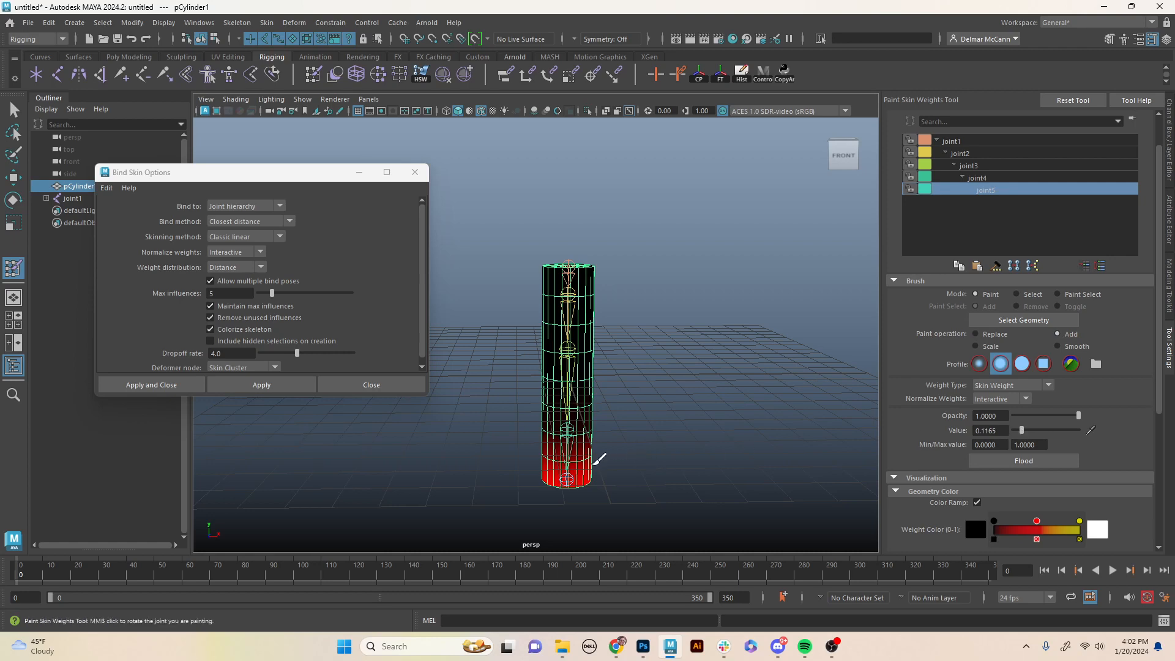
{"action": "mouse_move", "coordinate": [581, 391]}
{"action": "left_mouse_down"}
{"action": "mouse_move", "coordinate": [597, 427]}
{"action": "mouse_move", "coordinate": [593, 388]}
{"action": "left_mouse_up"}
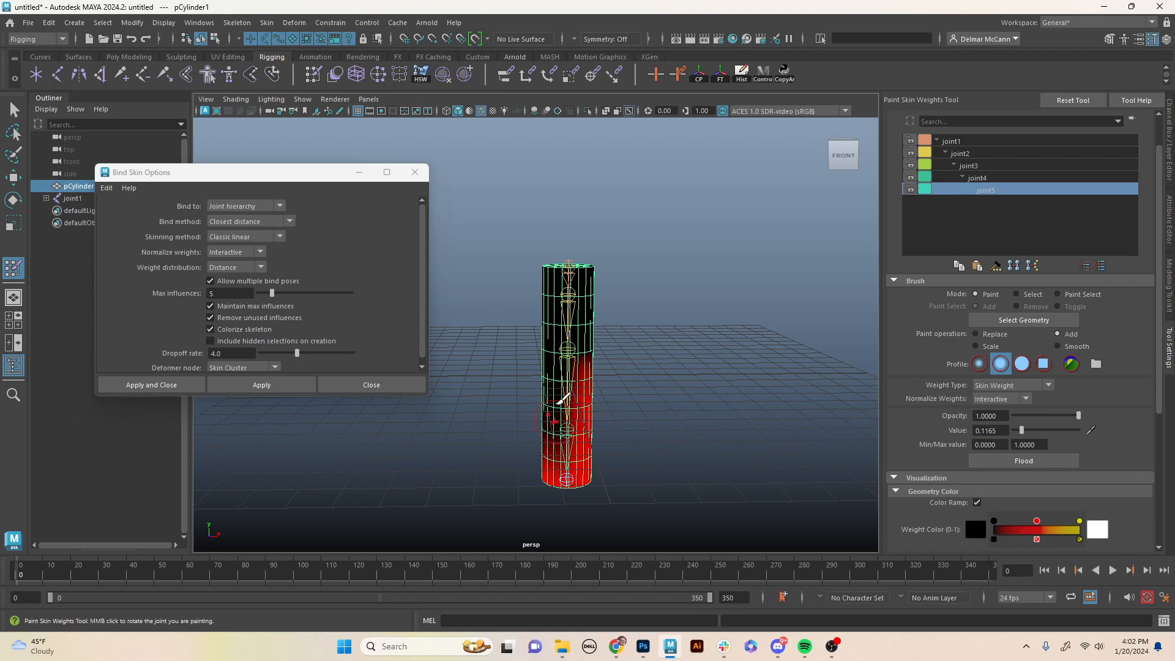
{"action": "mouse_move", "coordinate": [665, 379]}
{"action": "left_mouse_down", "text": "alt"}
{"action": "mouse_move", "coordinate": [557, 396]}
{"action": "mouse_move", "coordinate": [661, 386]}
{"action": "mouse_move", "coordinate": [651, 388]}
{"action": "left_mouse_up", "text": "alt"}
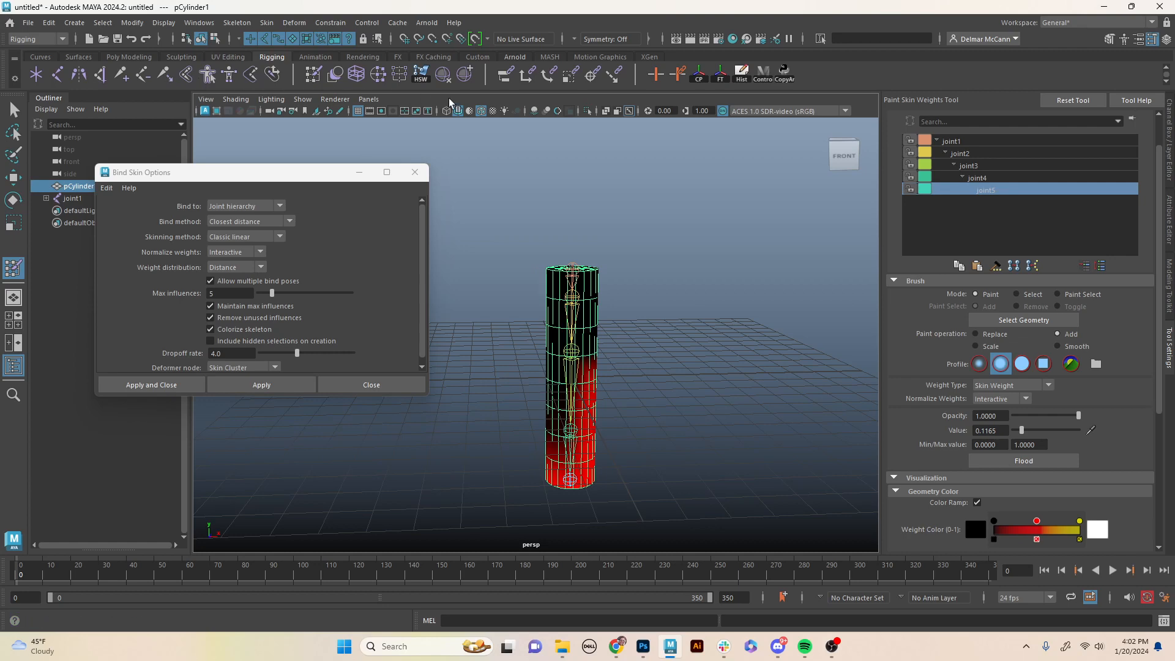
Mirror the skin weights to the other side of the cylinder and check the result.
{"action": "left_click", "coordinate": [267, 24]}
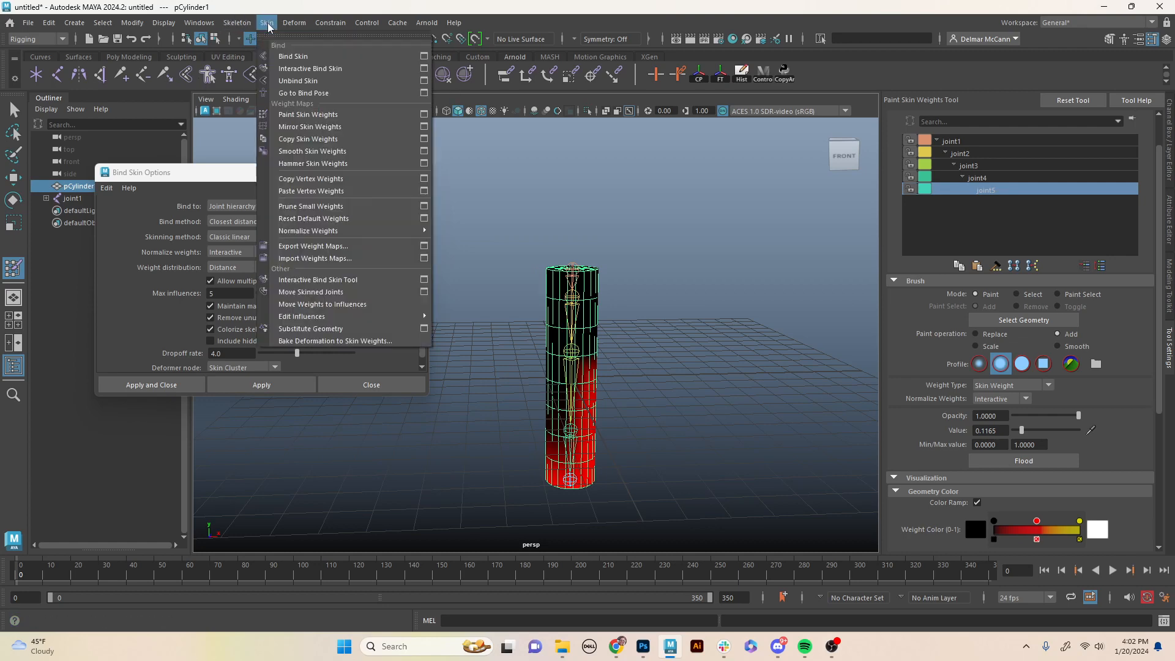
{"action": "left_click", "coordinate": [310, 126]}
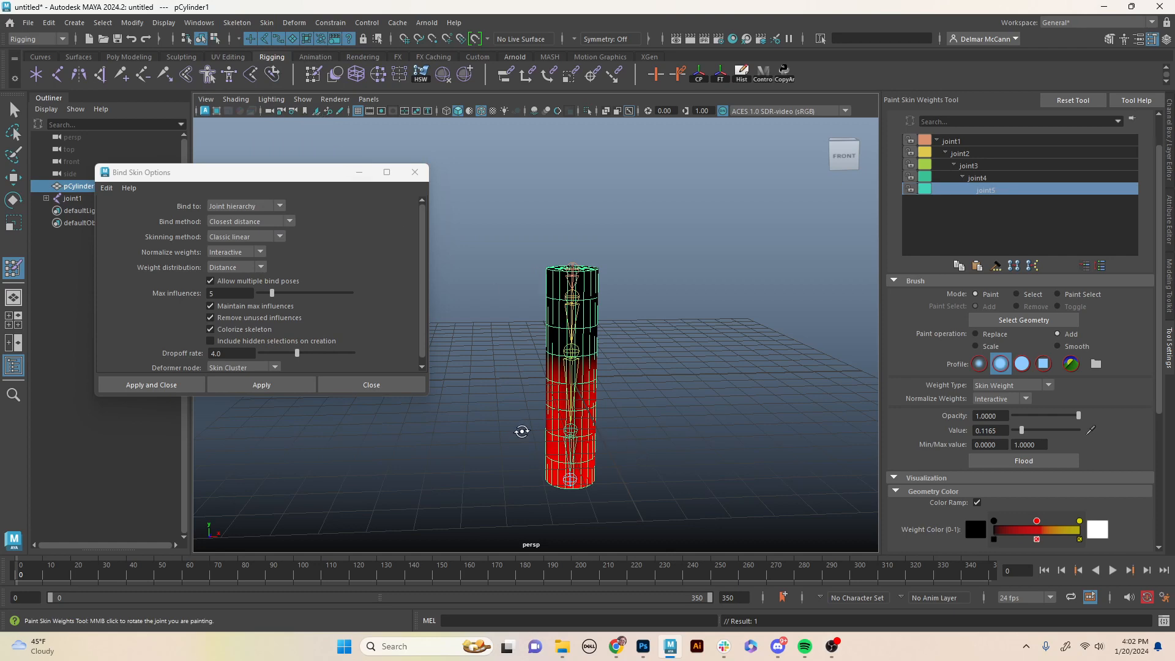
{"action": "mouse_move", "coordinate": [522, 432]}
{"action": "left_mouse_down", "text": "alt"}
{"action": "mouse_move", "coordinate": [571, 423]}
{"action": "mouse_move", "coordinate": [527, 416]}
{"action": "left_mouse_up", "text": "alt"}
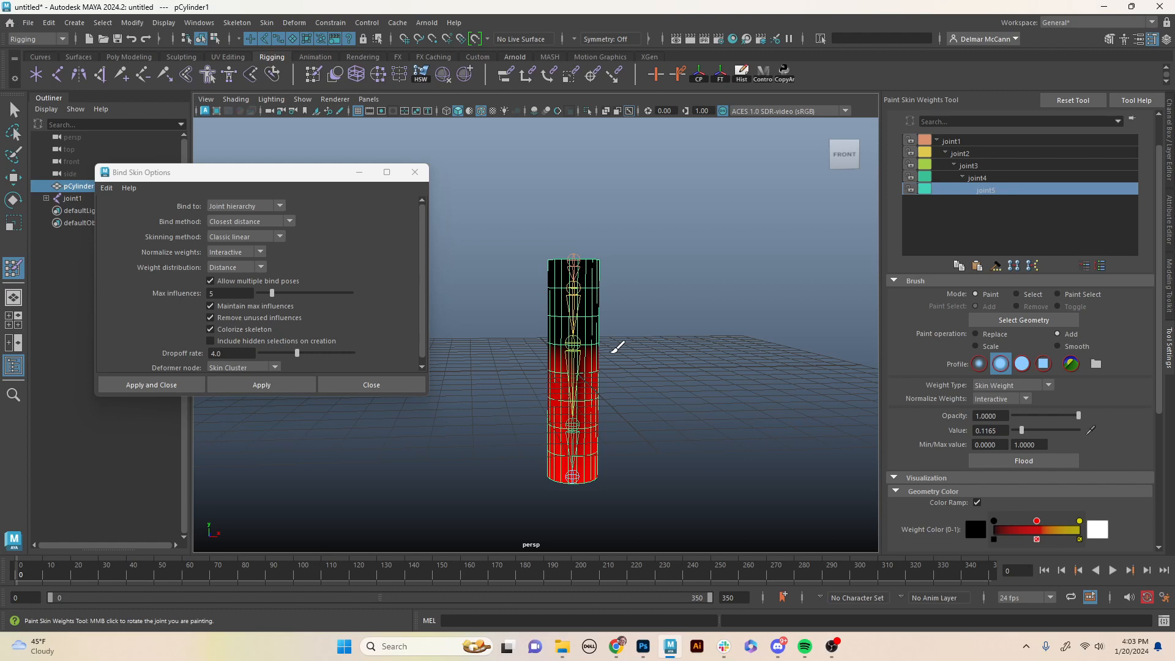
Extend the joint5 weight from the middle toward the top of the cylinder using the Add operation at 0.1165.
{"action": "middle_click_drag", "start_coordinate": [640, 383], "coordinate": [648, 369], "text": "alt"}
{"action": "left_click_drag", "start_coordinate": [685, 343], "coordinate": [679, 350], "text": "alt"}
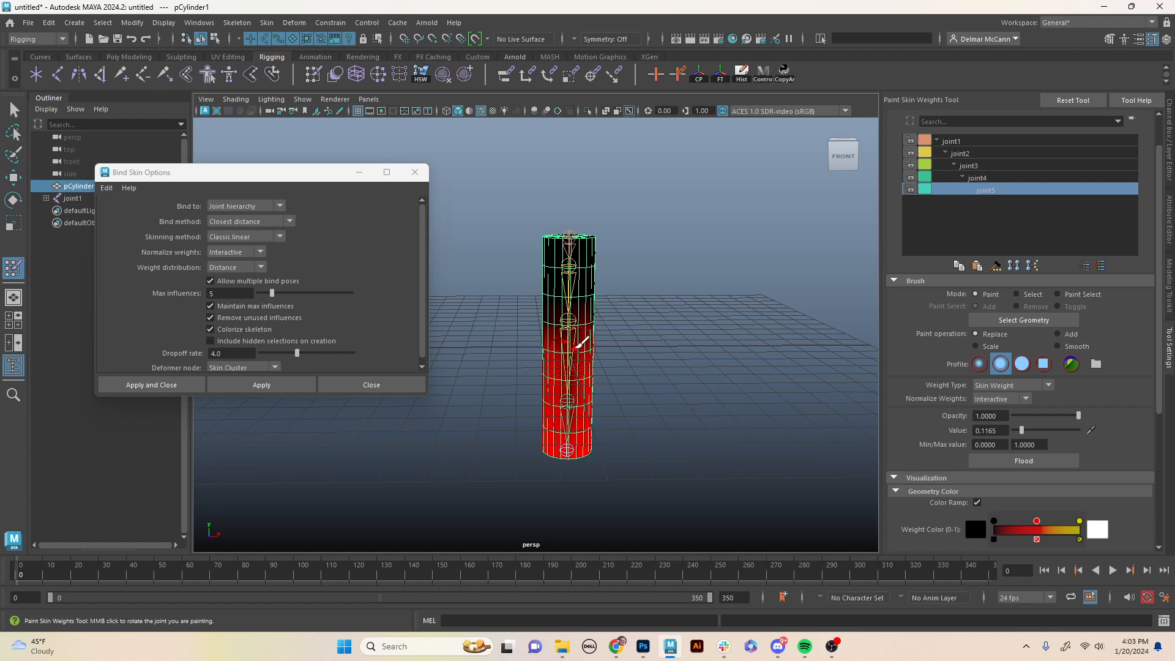
{"action": "left_click", "coordinate": [1058, 333]}
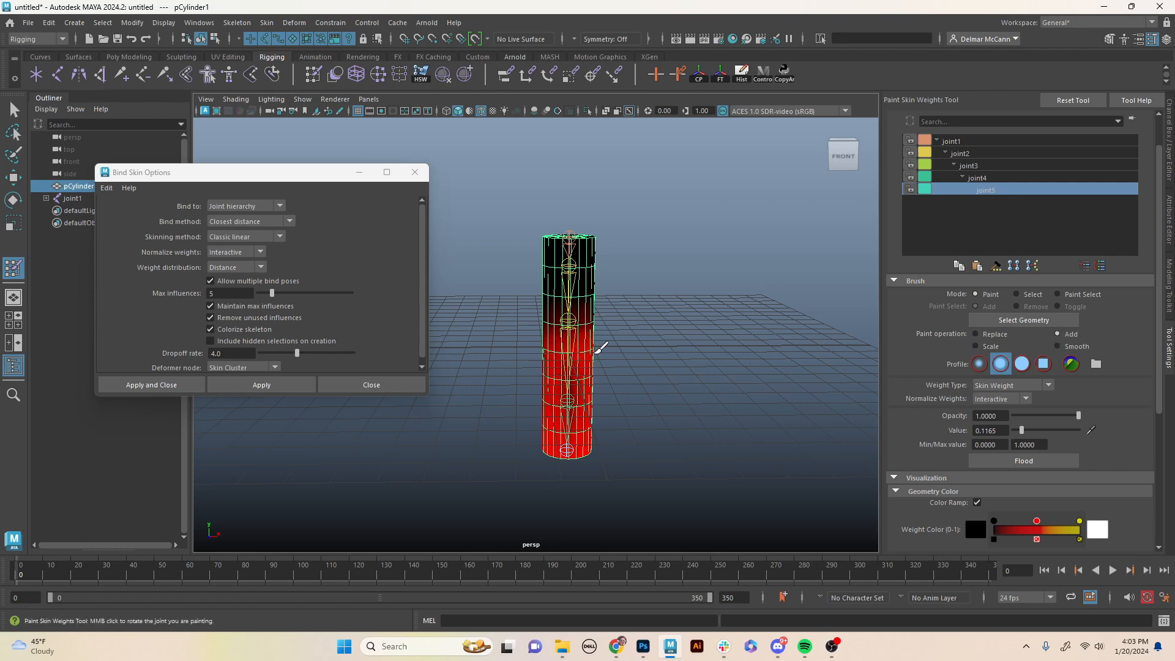
{"action": "mouse_move", "coordinate": [582, 336]}
{"action": "left_mouse_down"}
{"action": "mouse_move", "coordinate": [550, 284]}
{"action": "mouse_move", "coordinate": [599, 293]}
{"action": "mouse_move", "coordinate": [546, 292]}
{"action": "mouse_move", "coordinate": [588, 265]}
{"action": "mouse_move", "coordinate": [571, 301]}
{"action": "mouse_move", "coordinate": [574, 256]}
{"action": "left_mouse_up"}
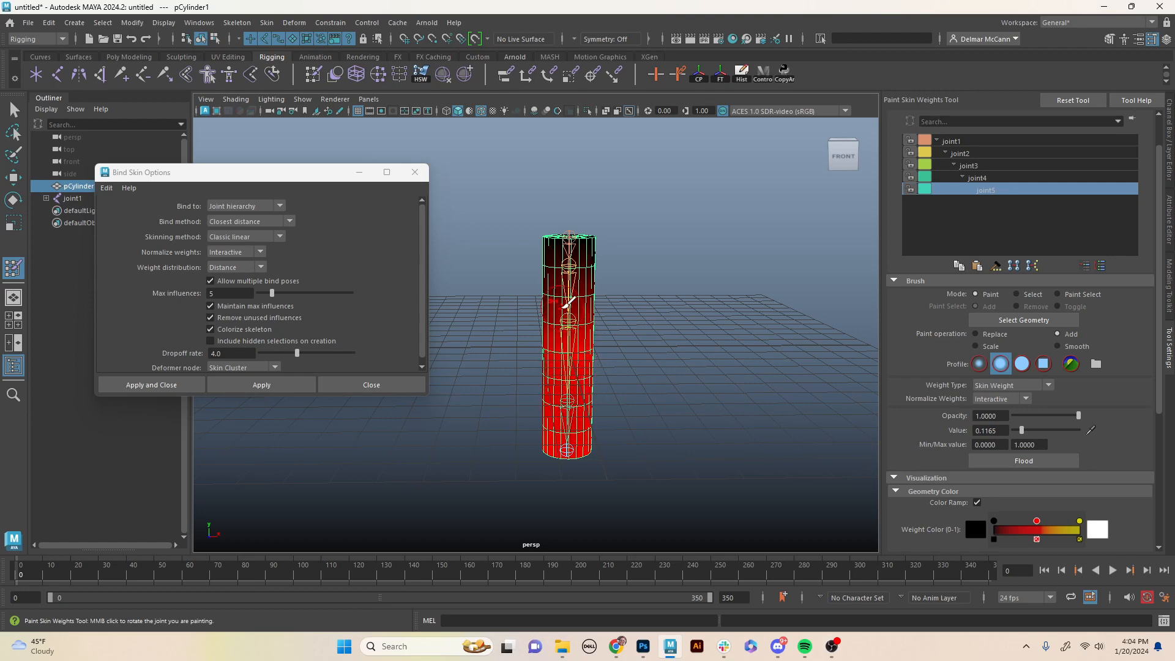
Add joint5 weight around the cylinder's middle at value 0.1165 and subtract some of it along the cylinder's sides.
{"action": "mouse_move", "coordinate": [578, 333]}
{"action": "left_mouse_down"}
{"action": "mouse_move", "coordinate": [599, 350]}
{"action": "mouse_move", "coordinate": [550, 352]}
{"action": "mouse_move", "coordinate": [582, 315]}
{"action": "left_mouse_up"}
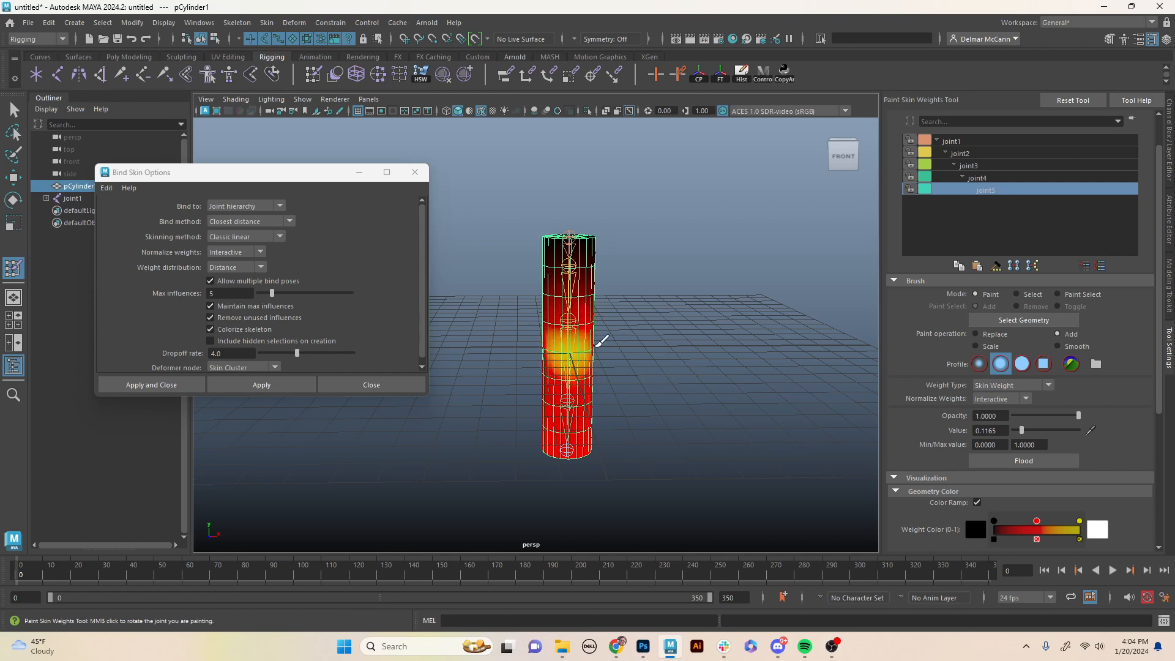
{"action": "left_click_drag", "start_coordinate": [596, 346], "coordinate": [595, 353], "text": "ctrl"}
{"action": "mouse_move", "coordinate": [543, 384]}
{"action": "left_mouse_down", "text": "ctrl"}
{"action": "mouse_move", "coordinate": [547, 344]}
{"action": "mouse_move", "coordinate": [553, 374]}
{"action": "mouse_move", "coordinate": [593, 349]}
{"action": "mouse_move", "coordinate": [588, 381]}
{"action": "mouse_move", "coordinate": [572, 378]}
{"action": "left_mouse_up", "text": "ctrl"}
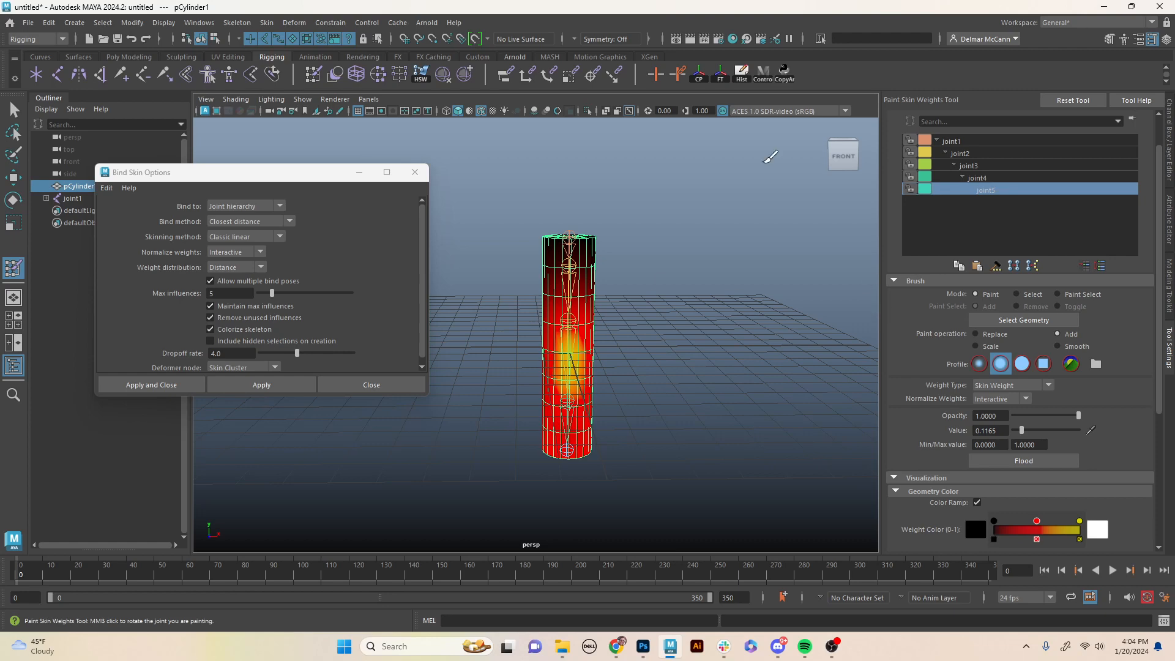
Examine the weight distribution of each influence on the cylinder, going through joint1 to joint5 and back to joint1.
{"action": "left_click", "coordinate": [987, 155]}
{"action": "left_click", "coordinate": [975, 142]}
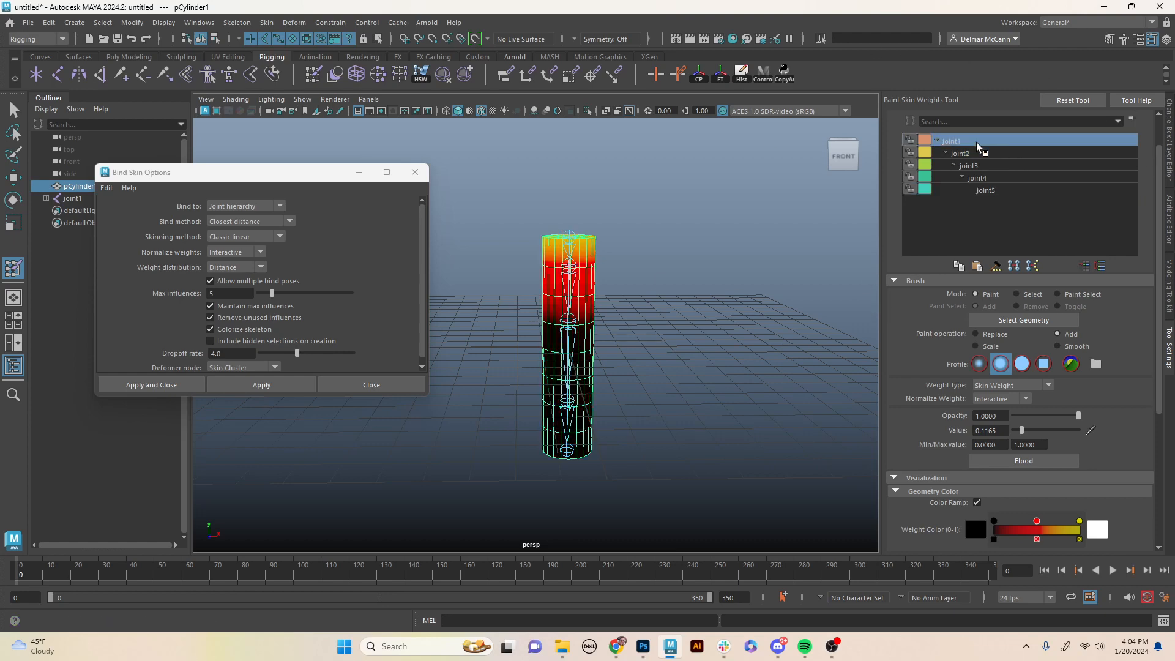
{"action": "left_click", "coordinate": [982, 155]}
{"action": "left_click", "coordinate": [983, 163]}
{"action": "left_click", "coordinate": [994, 177]}
{"action": "left_click", "coordinate": [1002, 187]}
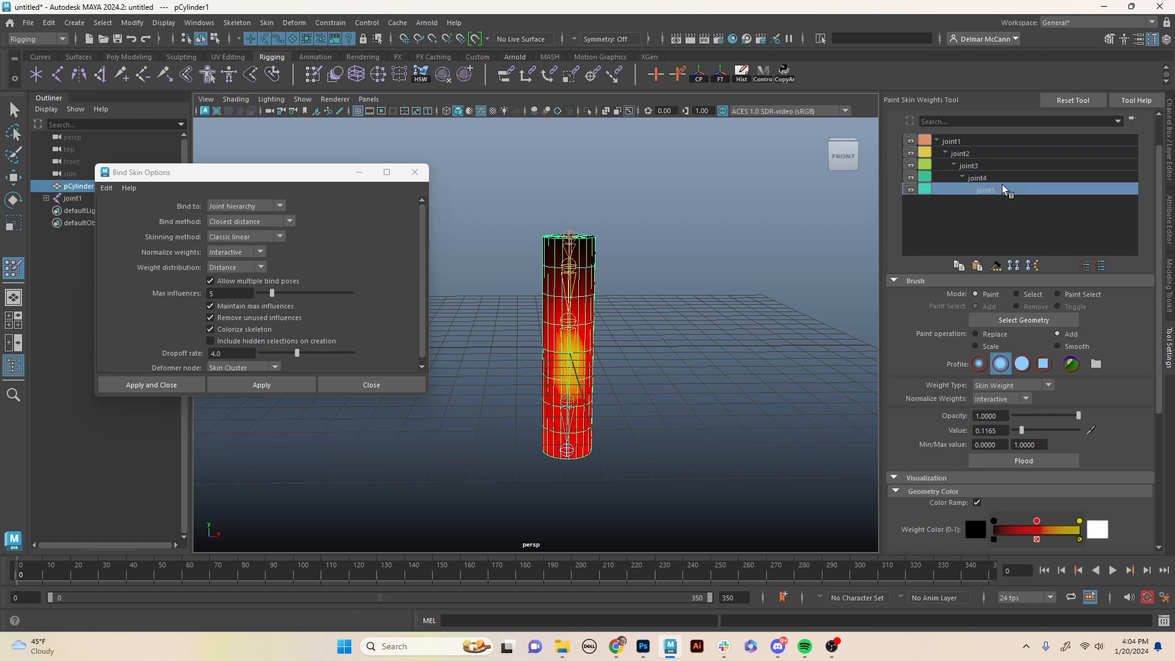
{"action": "left_click", "coordinate": [995, 176]}
{"action": "left_click", "coordinate": [990, 165]}
{"action": "left_click", "coordinate": [987, 153]}
{"action": "left_click", "coordinate": [982, 141]}
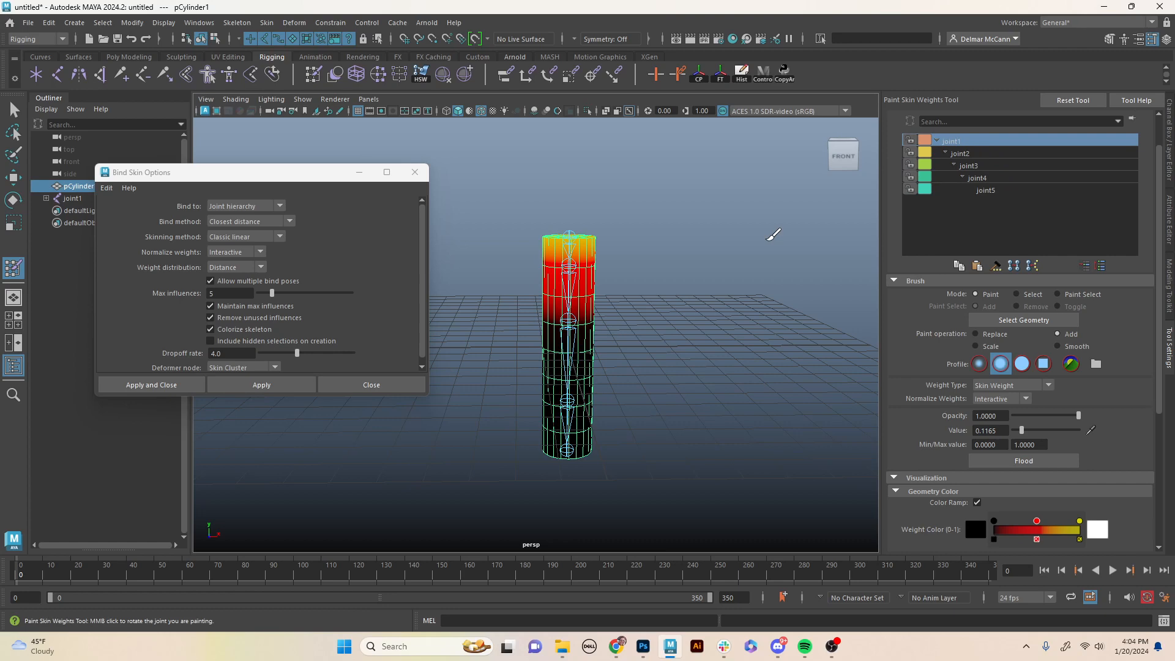
Leave weight painting and open the Component Editor on the cylinder's Smooth Skins data, placed so the cylinder's upper part stays in view.
{"action": "key", "text": "q"}
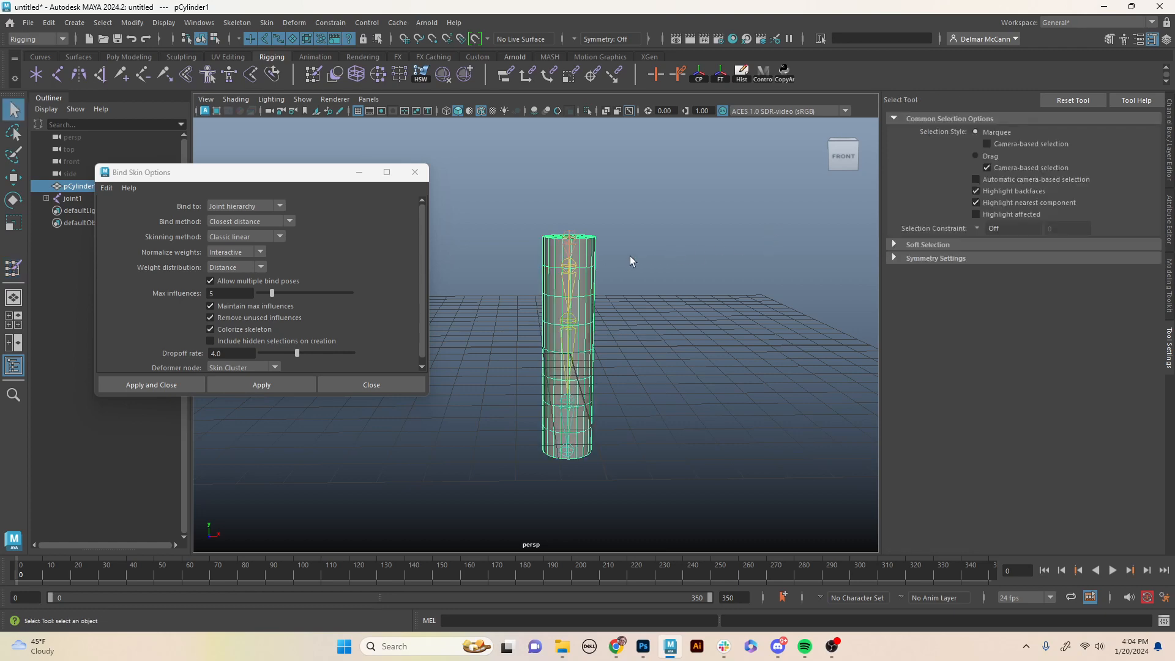
{"action": "left_click", "coordinate": [190, 24]}
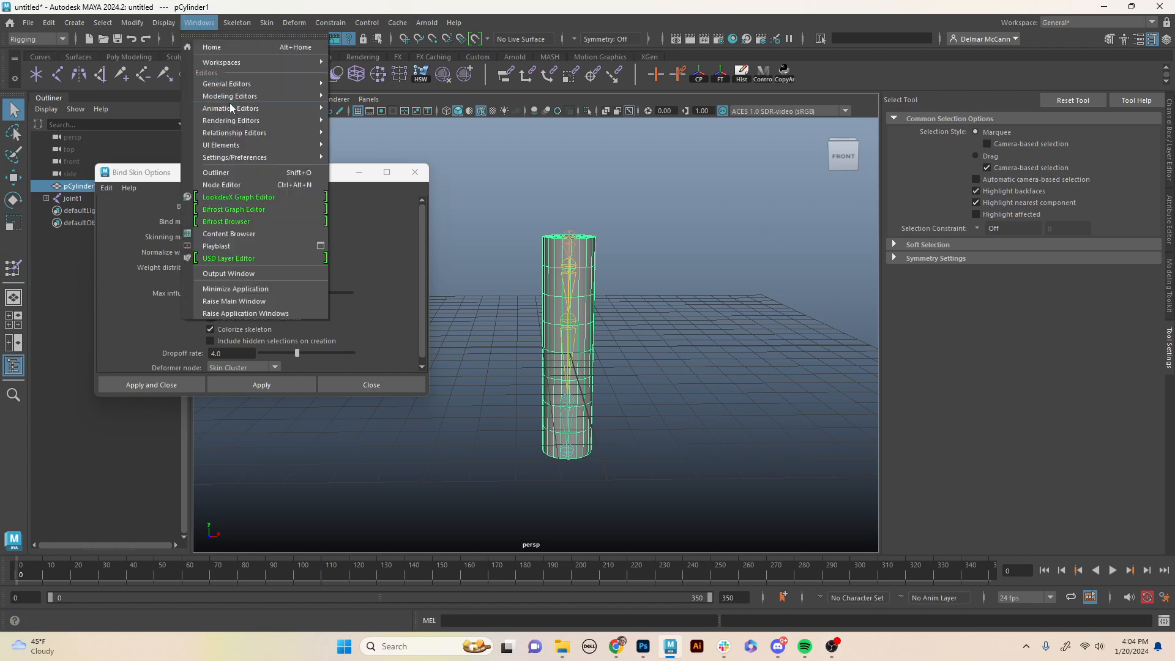
{"action": "mouse_move", "coordinate": [231, 107]}
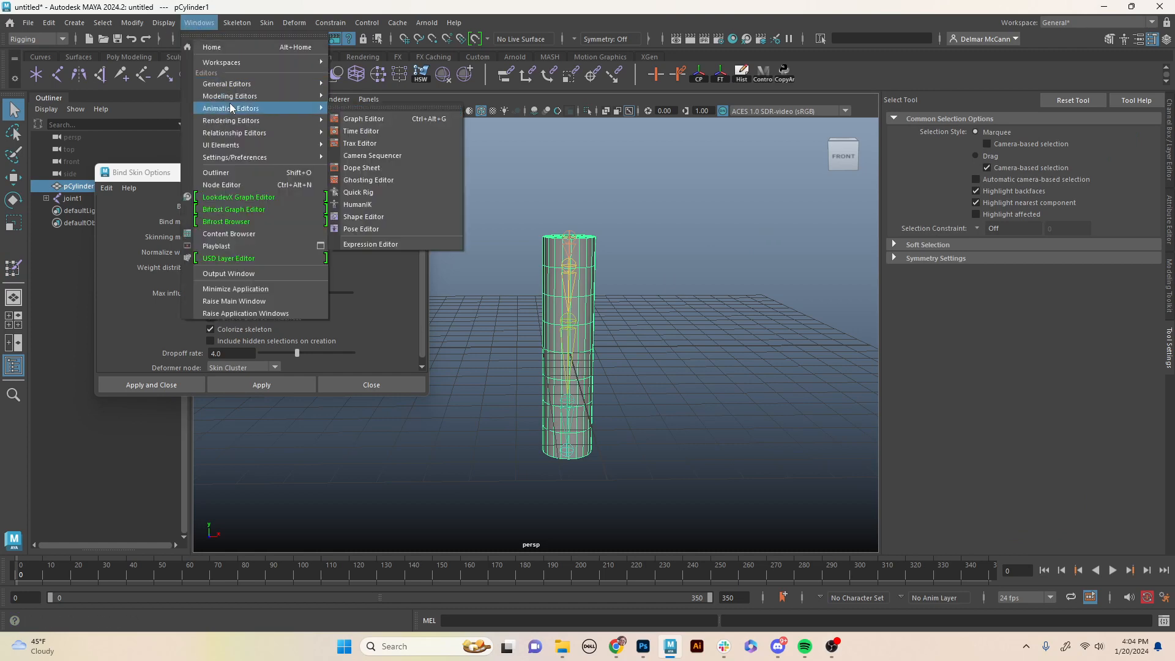
{"action": "mouse_move", "coordinate": [232, 132]}
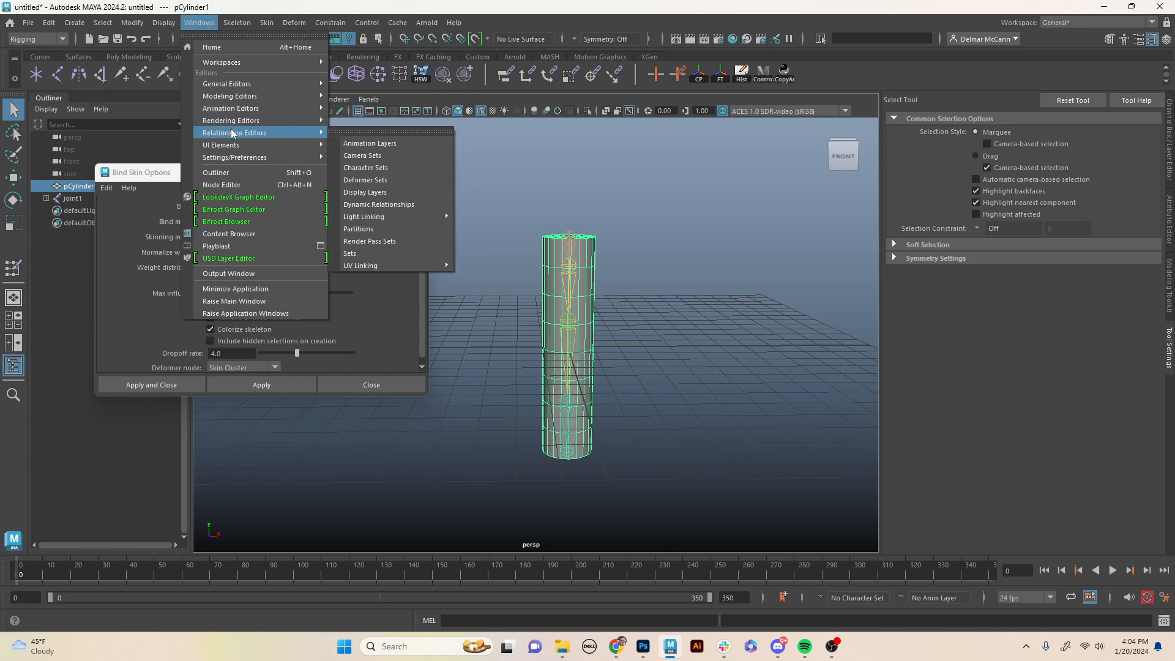
{"action": "mouse_move", "coordinate": [234, 87]}
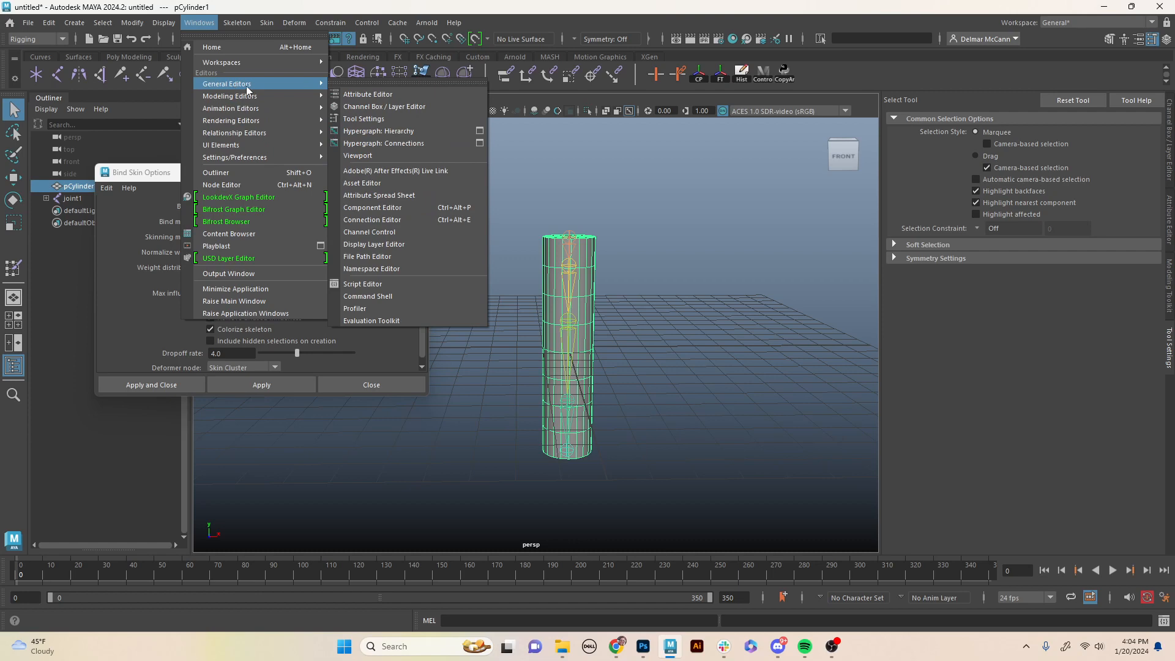
{"action": "left_click", "coordinate": [400, 209]}
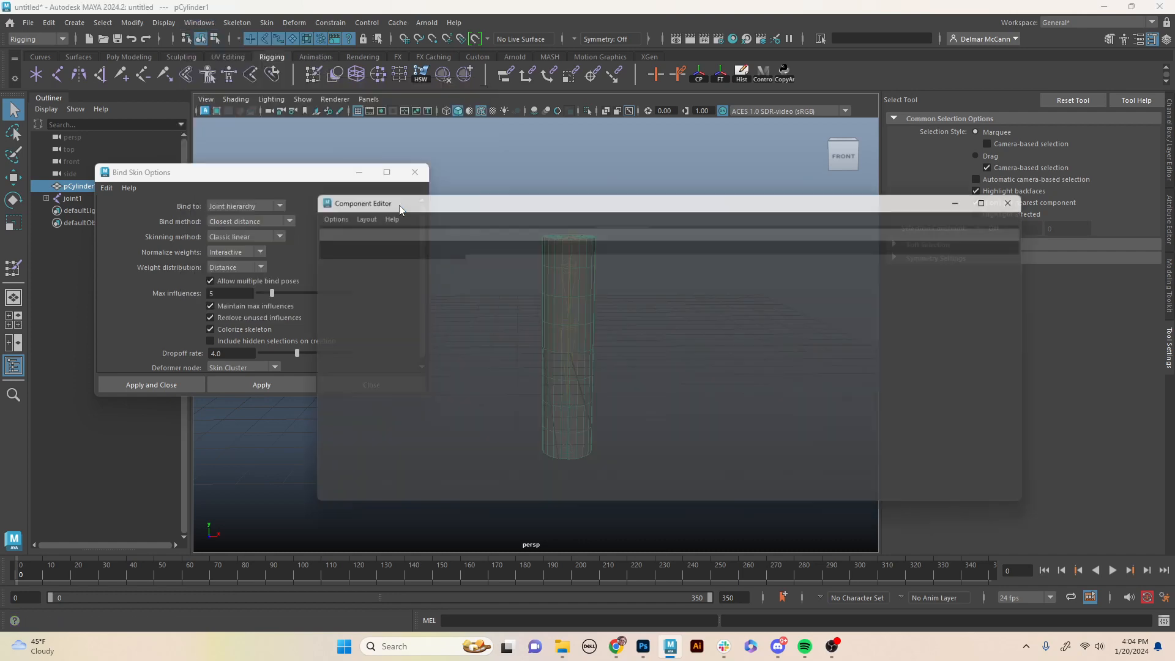
{"action": "left_click_drag", "start_coordinate": [578, 207], "coordinate": [499, 344]}
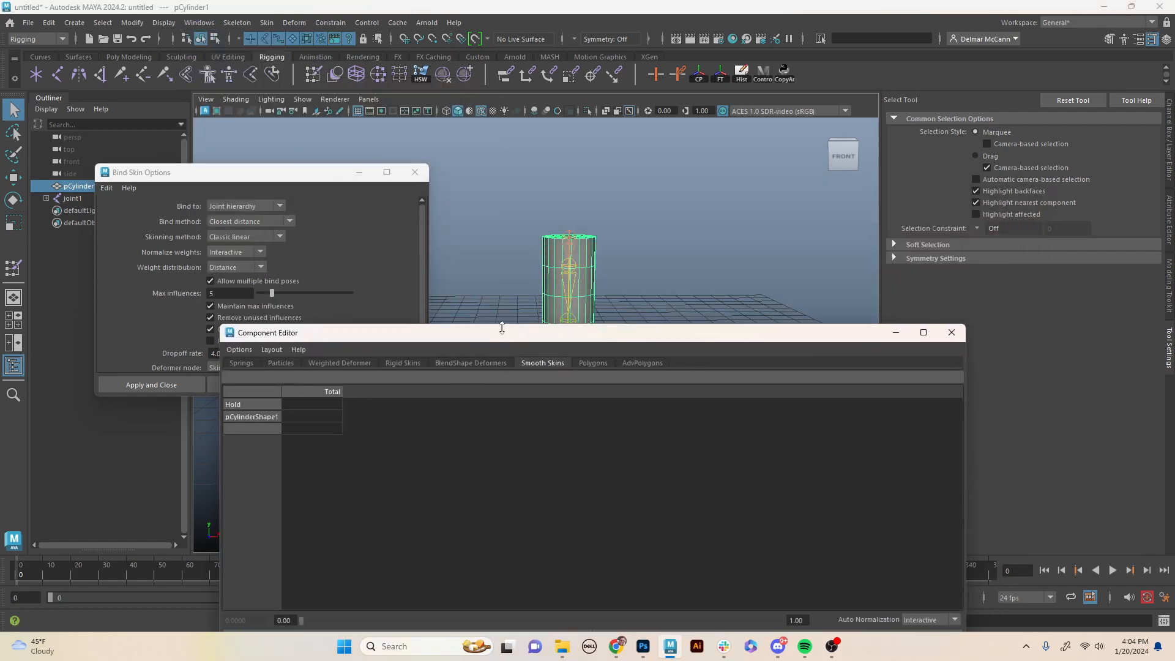
{"action": "left_click", "coordinate": [313, 76]}
{"action": "left_click_drag", "start_coordinate": [646, 337], "coordinate": [649, 320]}
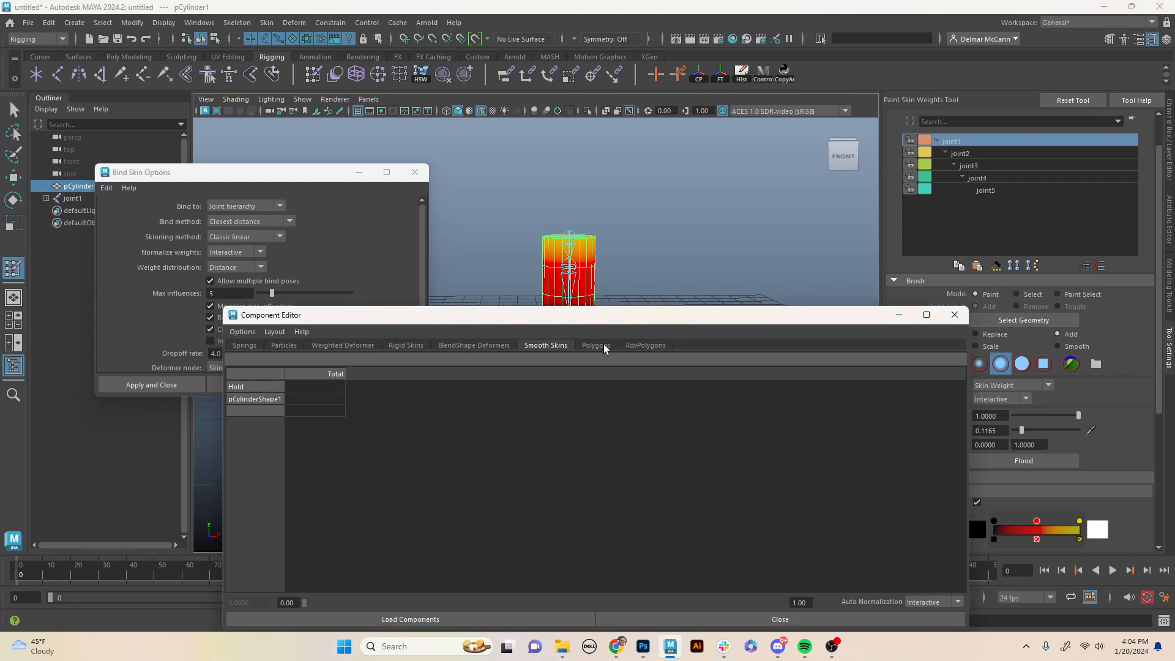
{"action": "left_click", "coordinate": [600, 347]}
{"action": "left_click", "coordinate": [558, 348]}
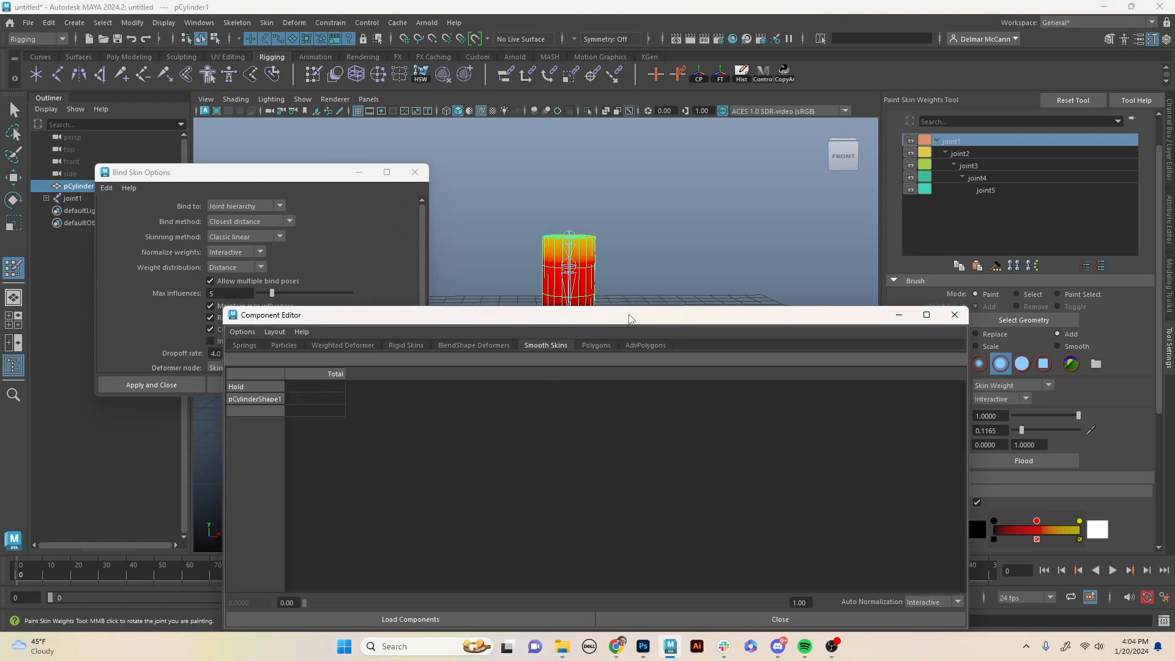
{"action": "left_click_drag", "start_coordinate": [632, 317], "coordinate": [626, 359]}
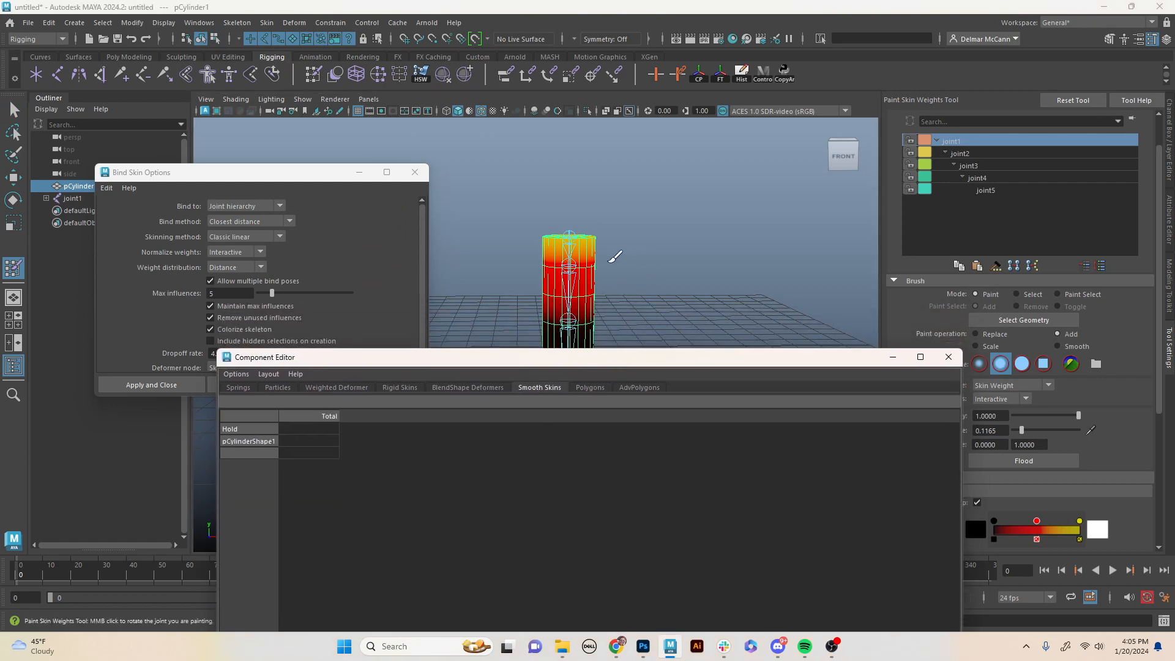
Switch to component selection and select the cylinder's top two rows of vertices to inspect their joint weights.
{"action": "middle_click_drag", "start_coordinate": [579, 290], "coordinate": [584, 250], "text": "alt"}
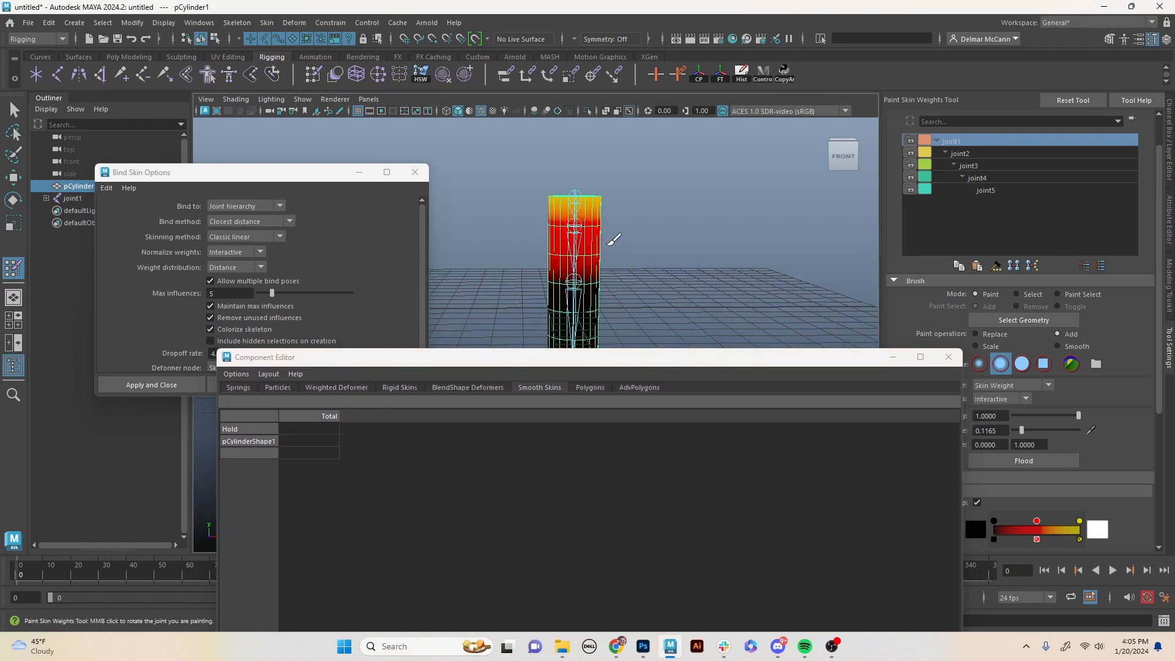
{"action": "key", "text": "F8"}
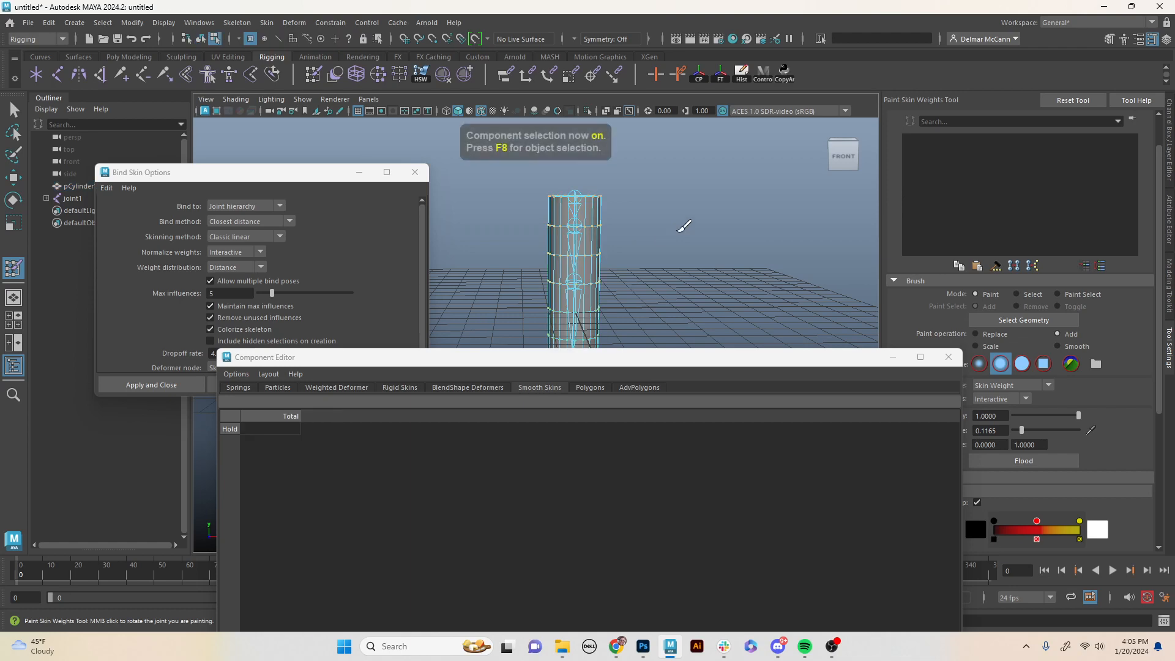
{"action": "key", "text": "q"}
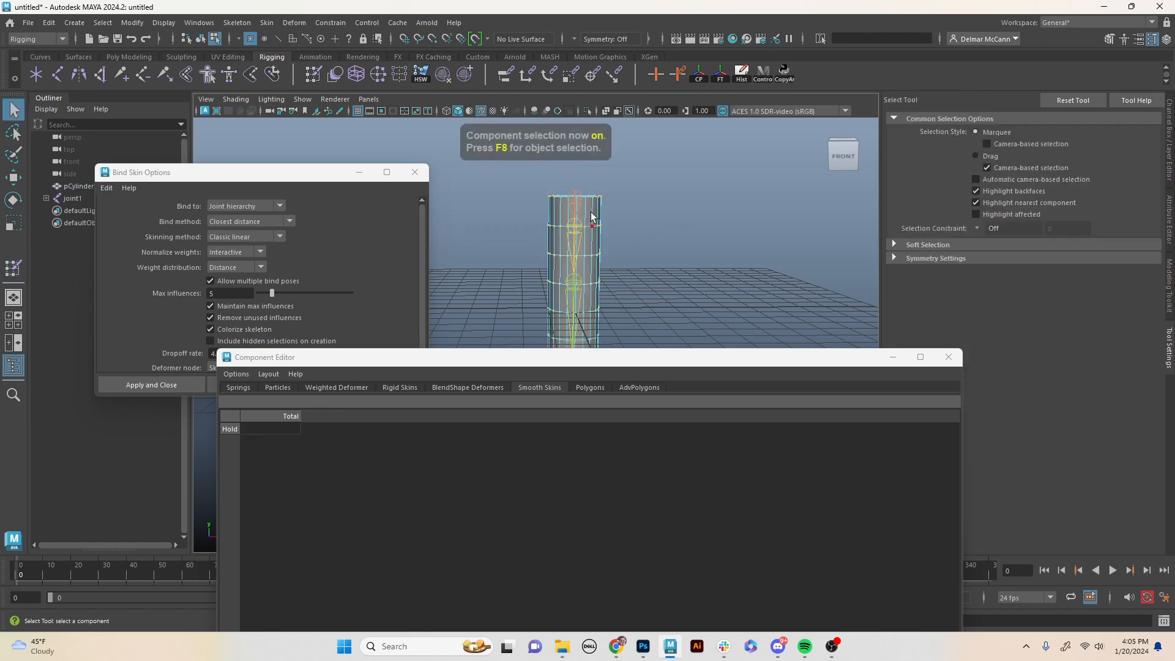
{"action": "left_click_drag", "start_coordinate": [531, 190], "coordinate": [646, 233]}
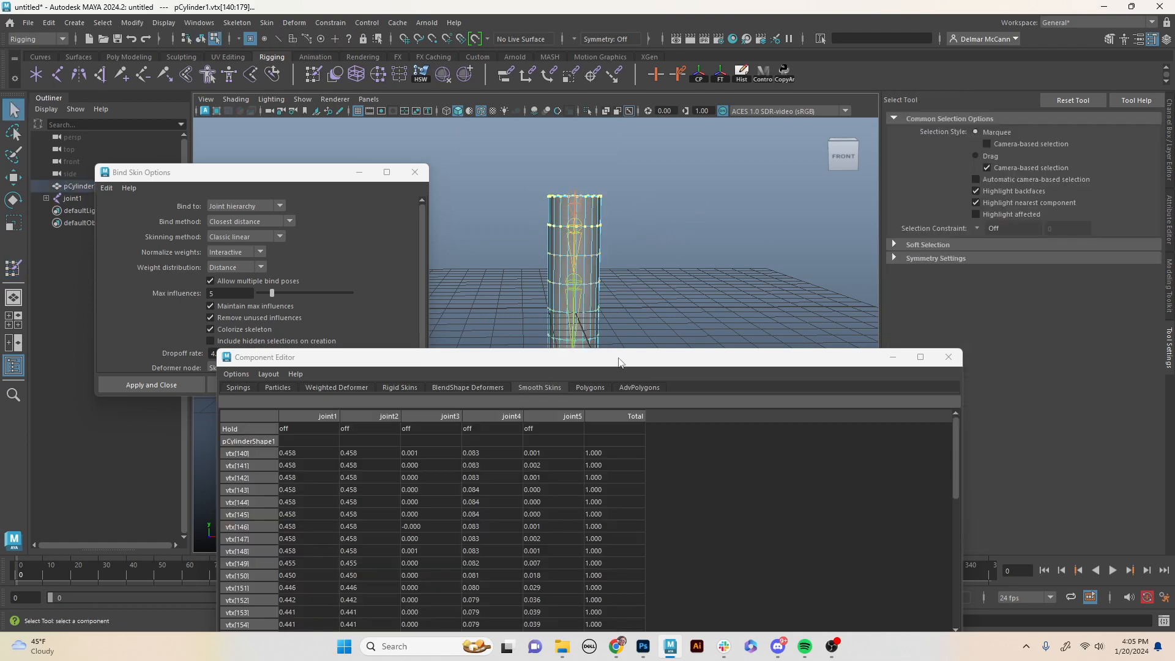
{"action": "left_click_drag", "start_coordinate": [615, 366], "coordinate": [620, 278]}
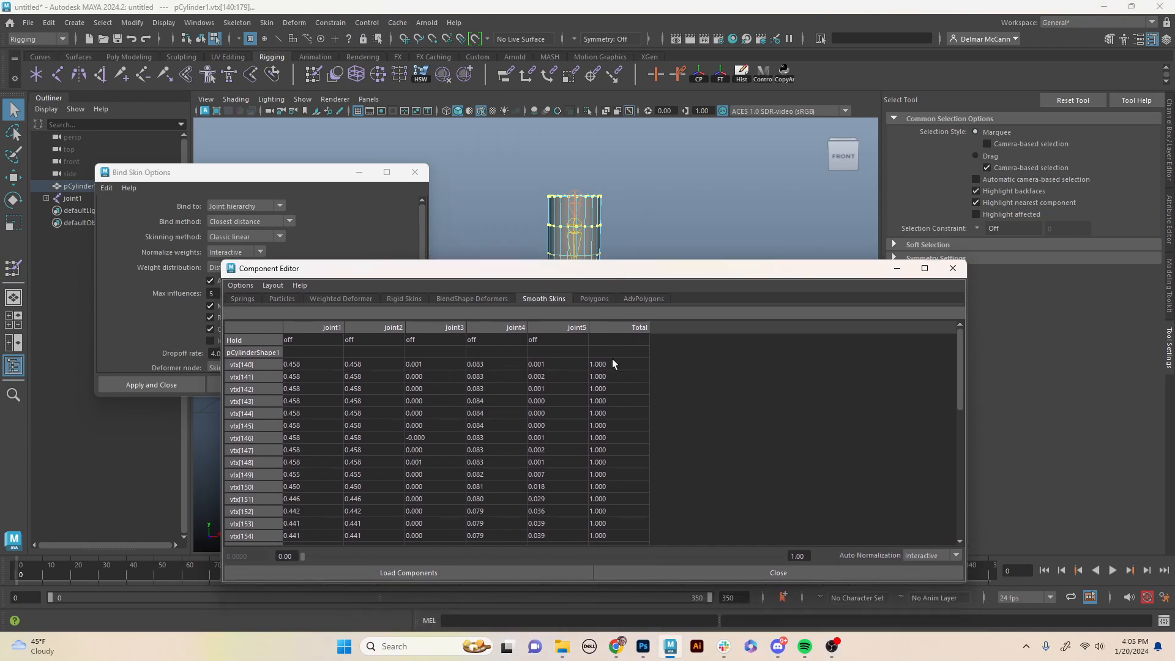
{"action": "left_click_drag", "start_coordinate": [619, 277], "coordinate": [629, 314]}
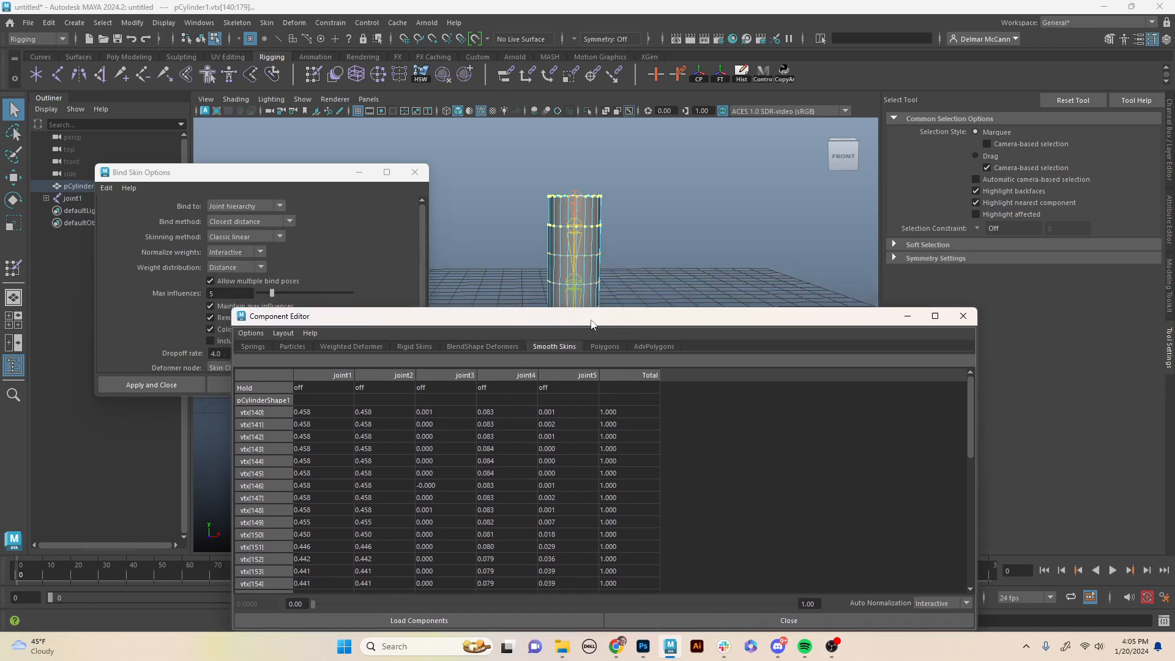
{"action": "left_click_drag", "start_coordinate": [591, 323], "coordinate": [579, 386]}
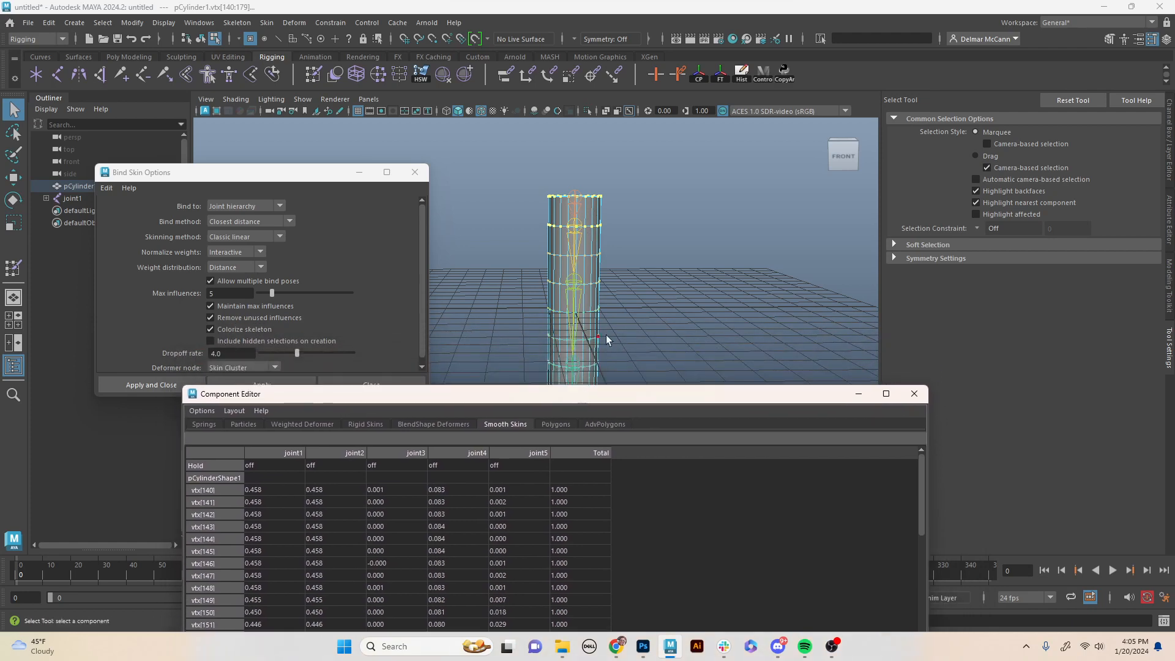
{"action": "mouse_move", "coordinate": [612, 337]}
{"action": "middle_mouse_down", "text": "alt"}
{"action": "mouse_move", "coordinate": [621, 263]}
{"action": "mouse_move", "coordinate": [610, 313]}
{"action": "middle_mouse_up", "text": "alt"}
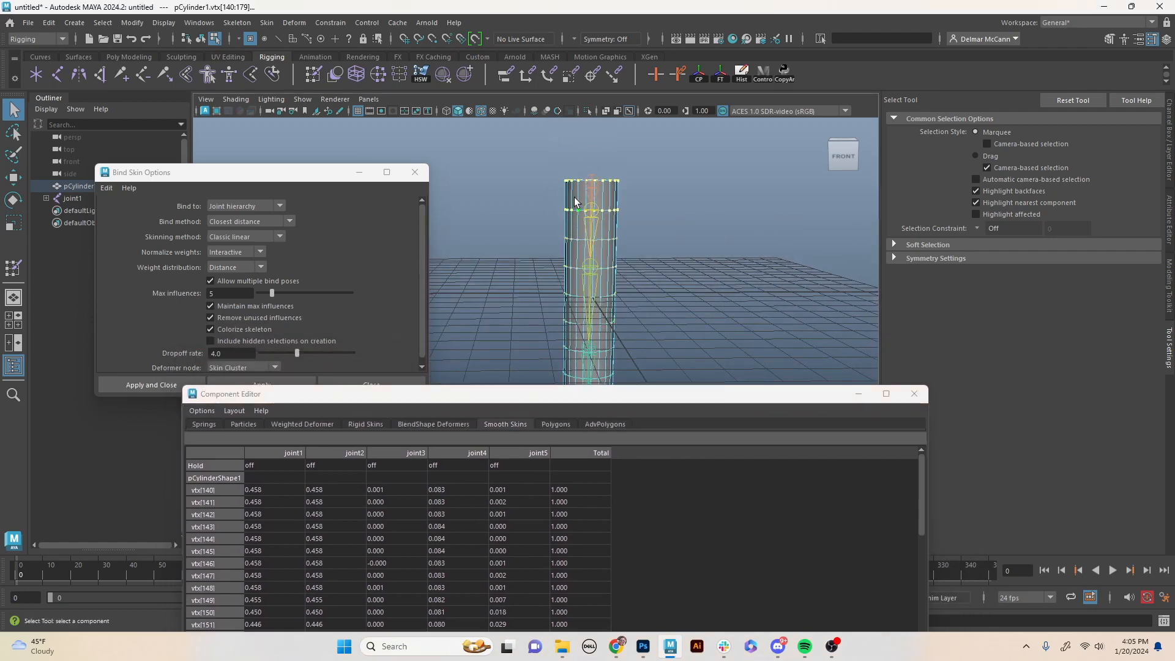
{"action": "middle_click_drag", "start_coordinate": [623, 256], "coordinate": [627, 222], "text": "alt"}
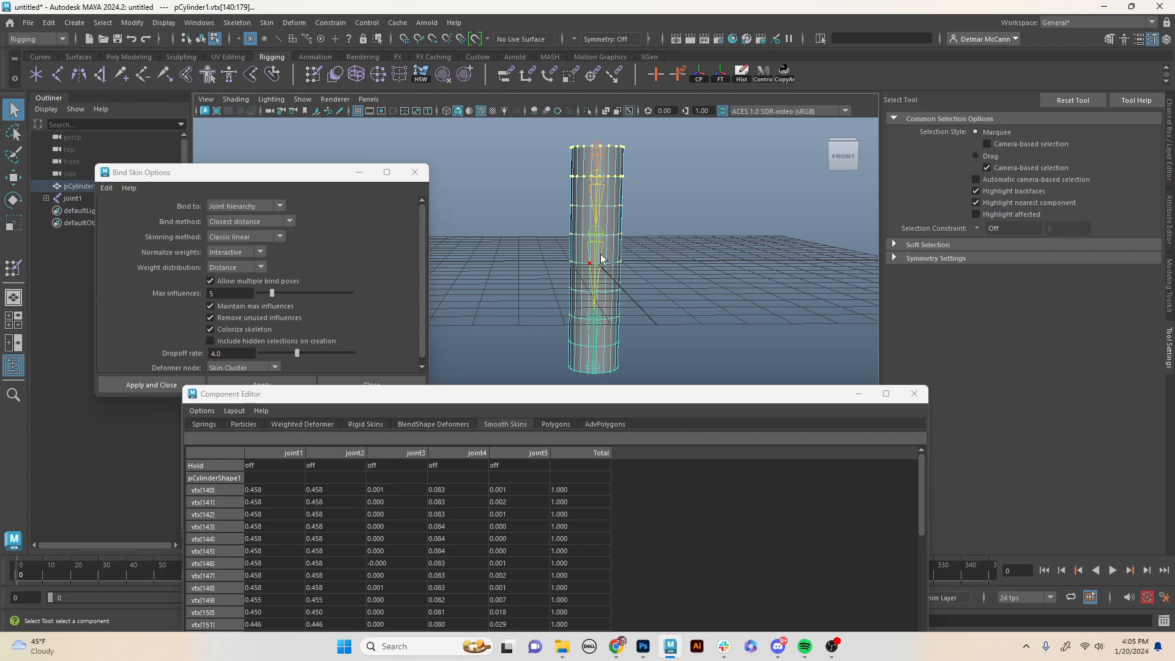
Set the joint5 weight of all selected vertices to 0 in the Component Editor.
{"action": "left_click_drag", "start_coordinate": [576, 394], "coordinate": [605, 246]}
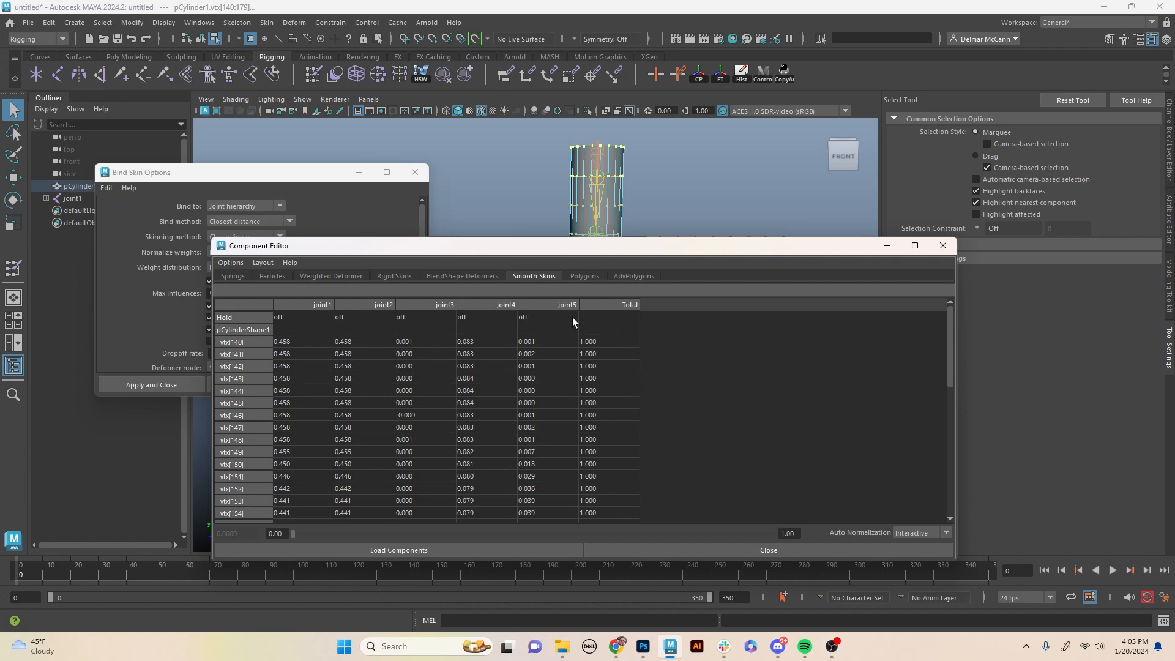
{"action": "left_click", "coordinate": [538, 307]}
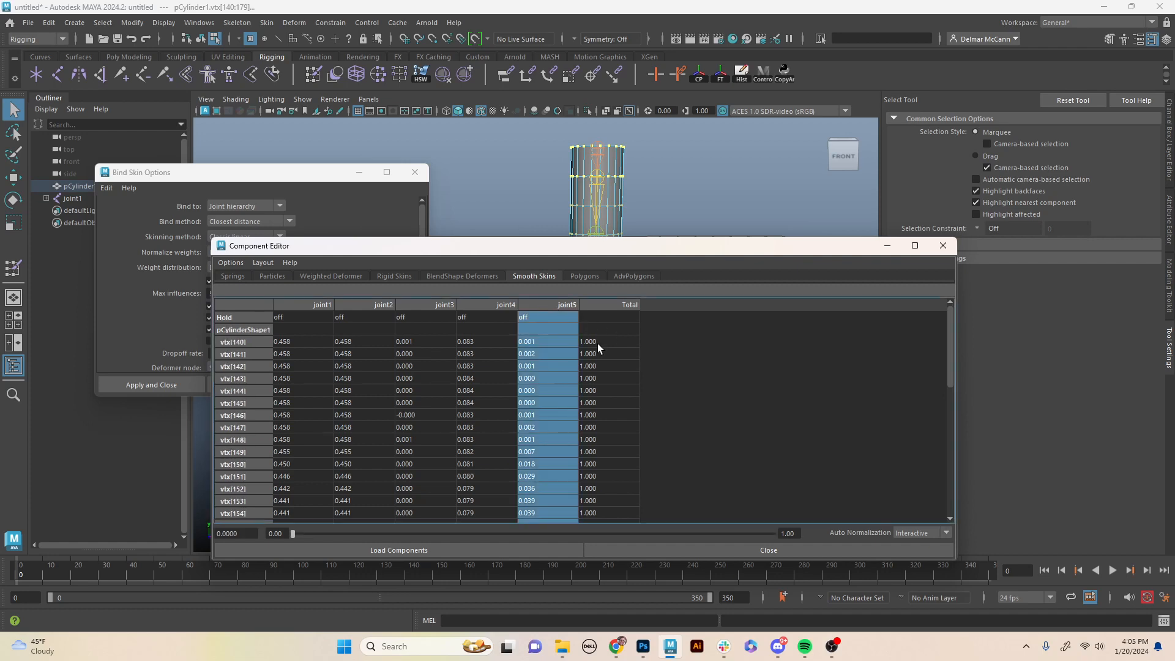
{"action": "left_click", "coordinate": [539, 317], "text": "ctrl"}
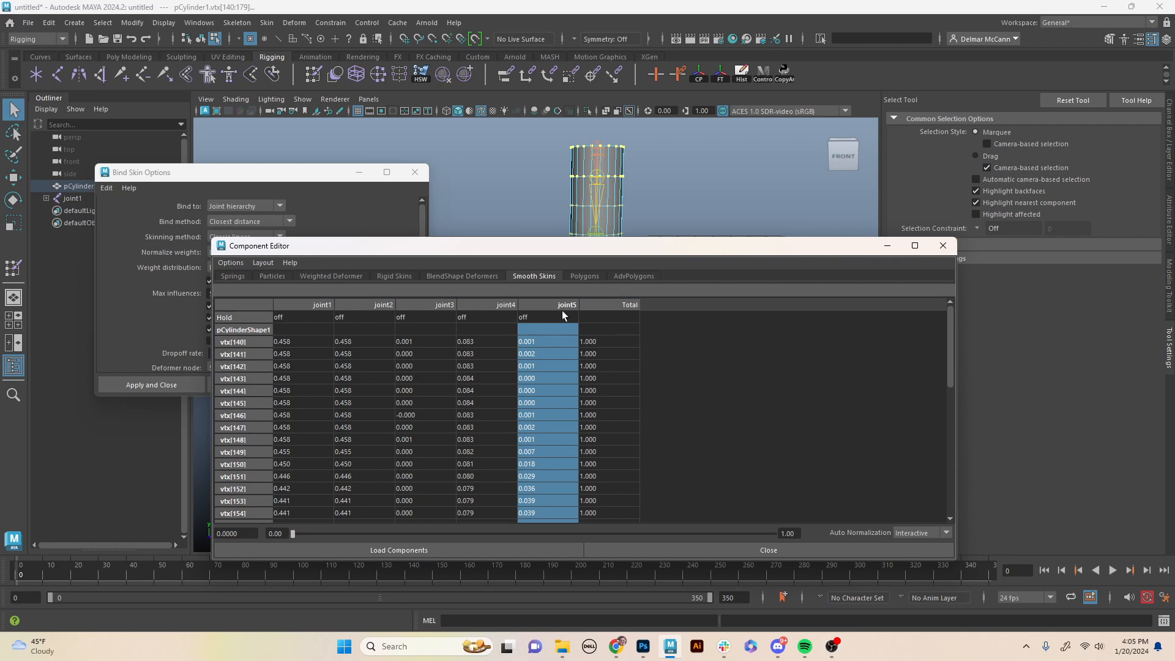
{"action": "left_click_drag", "start_coordinate": [950, 334], "coordinate": [958, 251]}
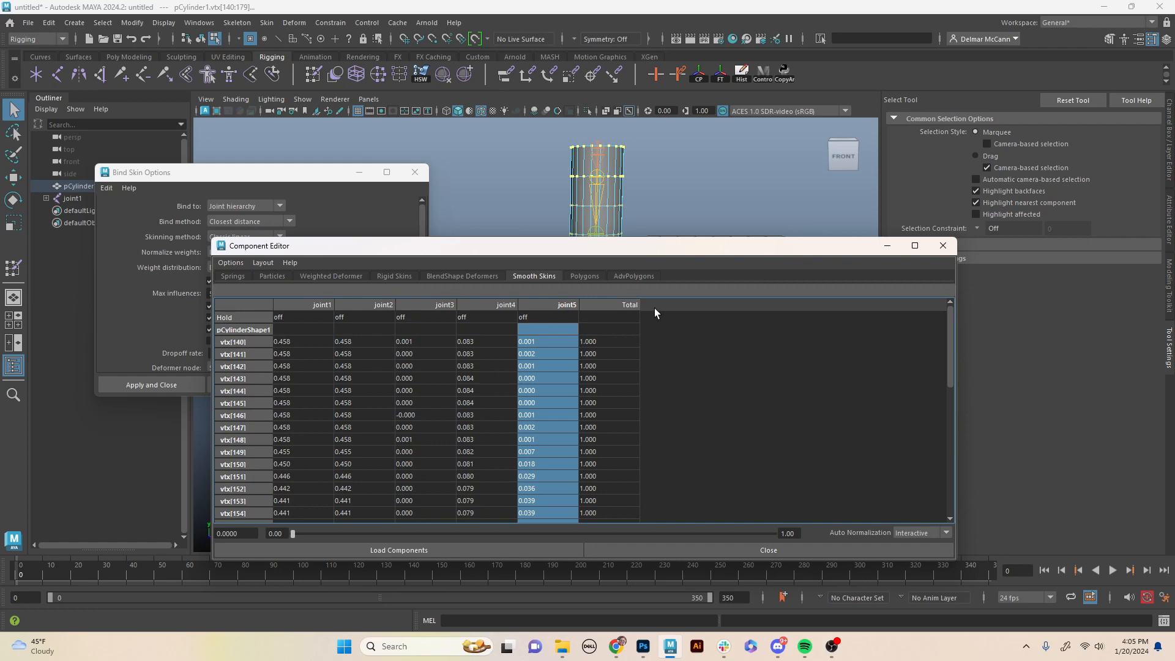
{"action": "type", "text": "0"}
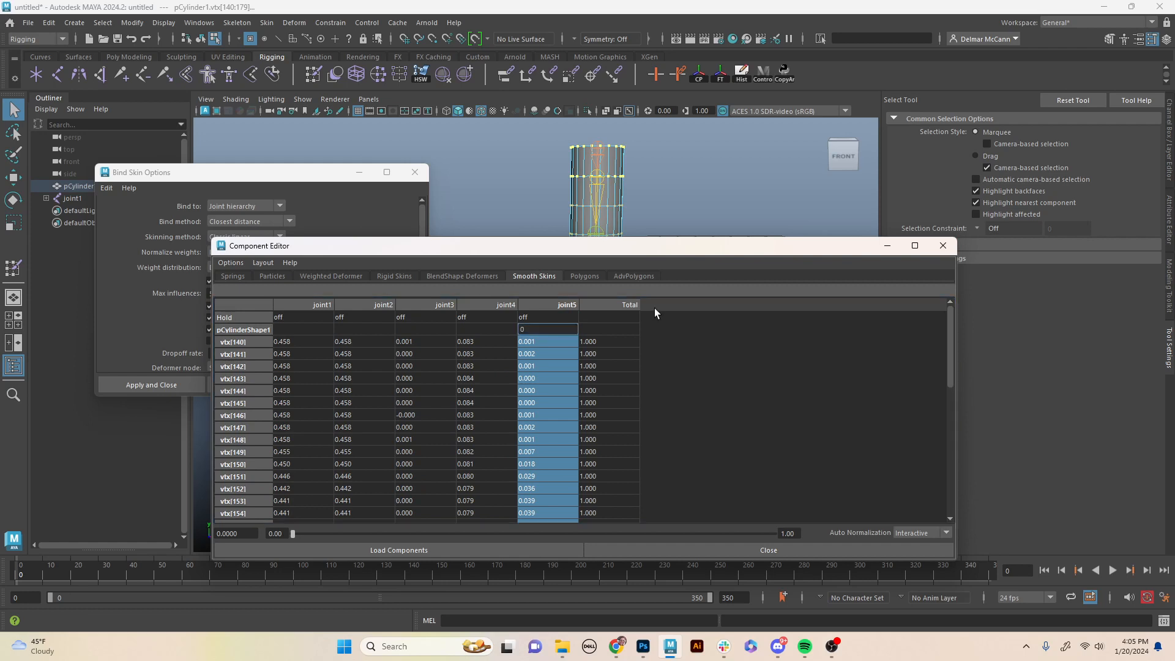
{"action": "key", "text": "Return"}
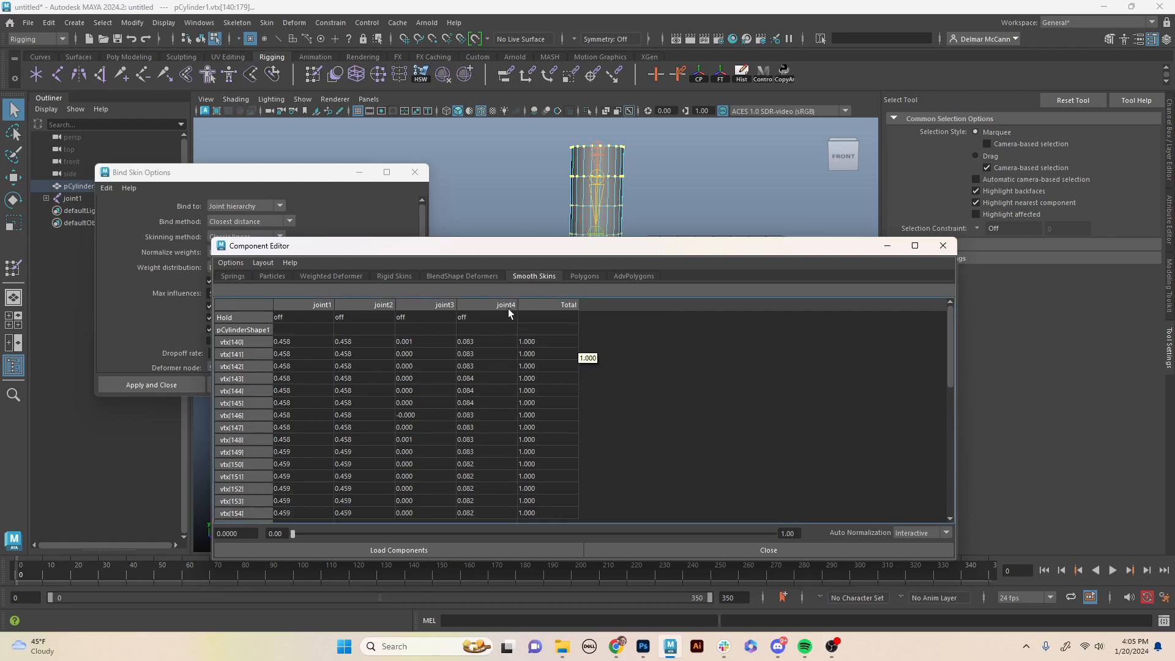
Set the joint4 weight of all selected vertices to 0 in the Component Editor.
{"action": "left_click", "coordinate": [490, 304]}
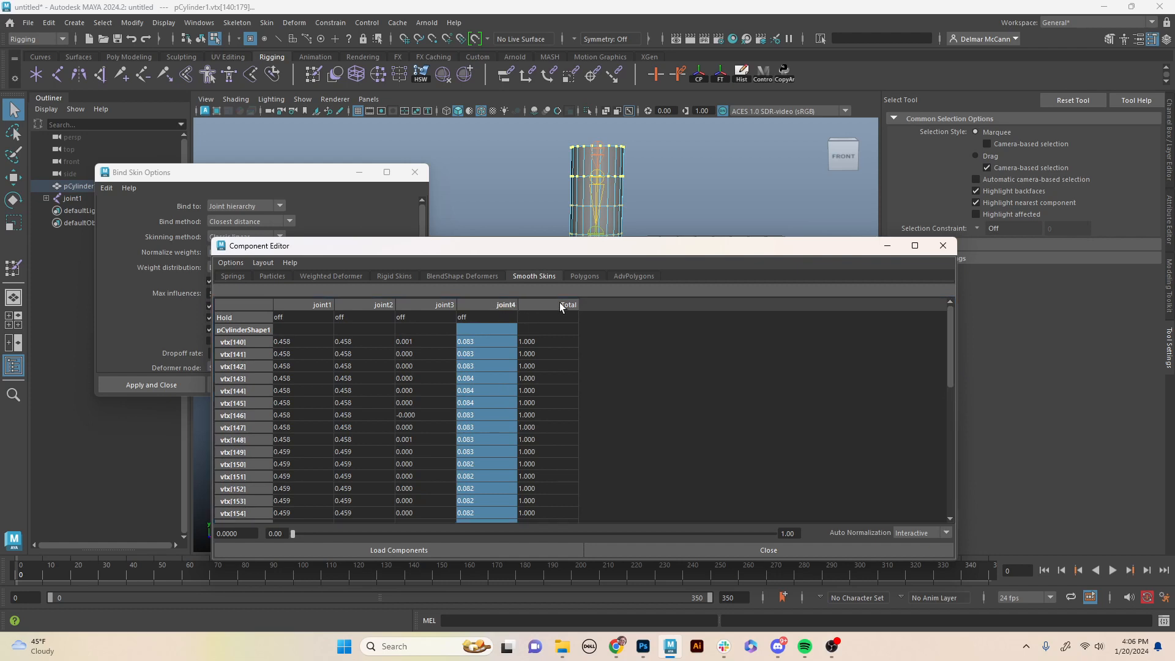
{"action": "type", "text": "0"}
{"action": "key", "text": "Return"}
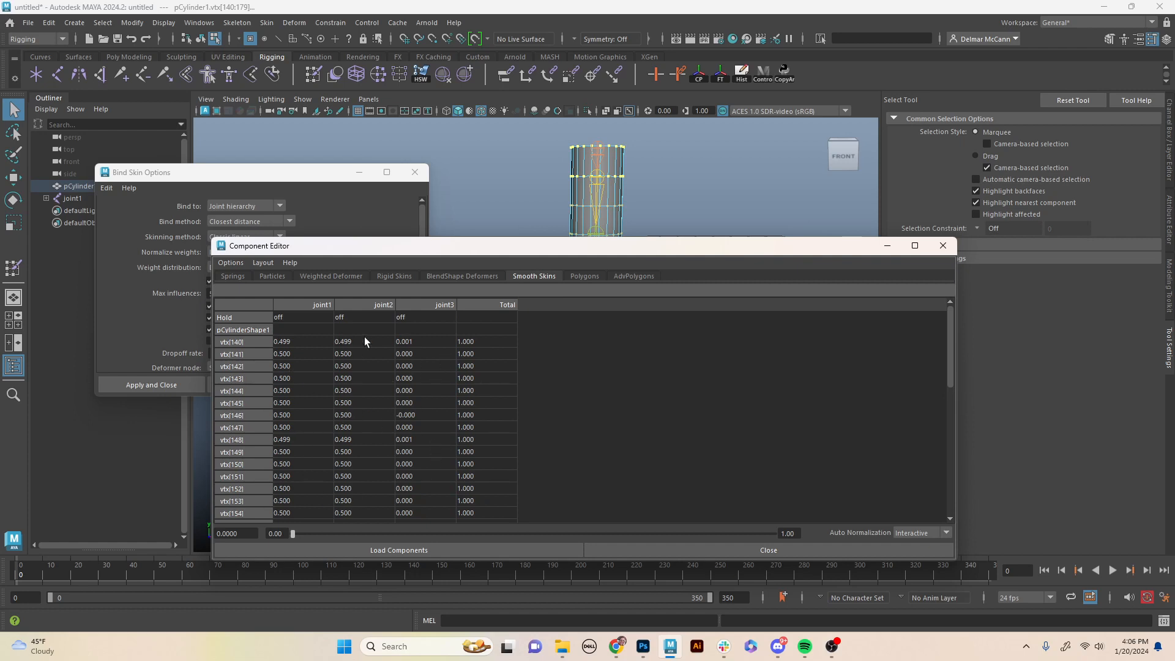
{"action": "mouse_move", "coordinate": [489, 254]}
{"action": "left_mouse_down"}
{"action": "mouse_move", "coordinate": [610, 255]}
{"action": "mouse_move", "coordinate": [546, 233]}
{"action": "mouse_move", "coordinate": [492, 245]}
{"action": "left_mouse_up"}
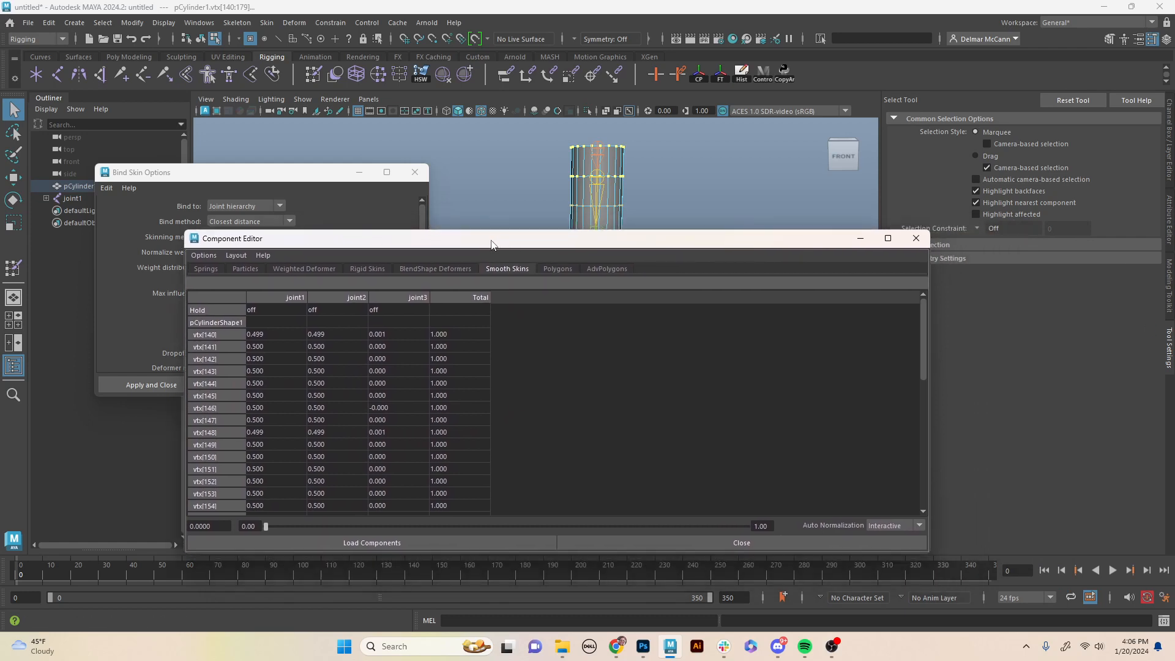